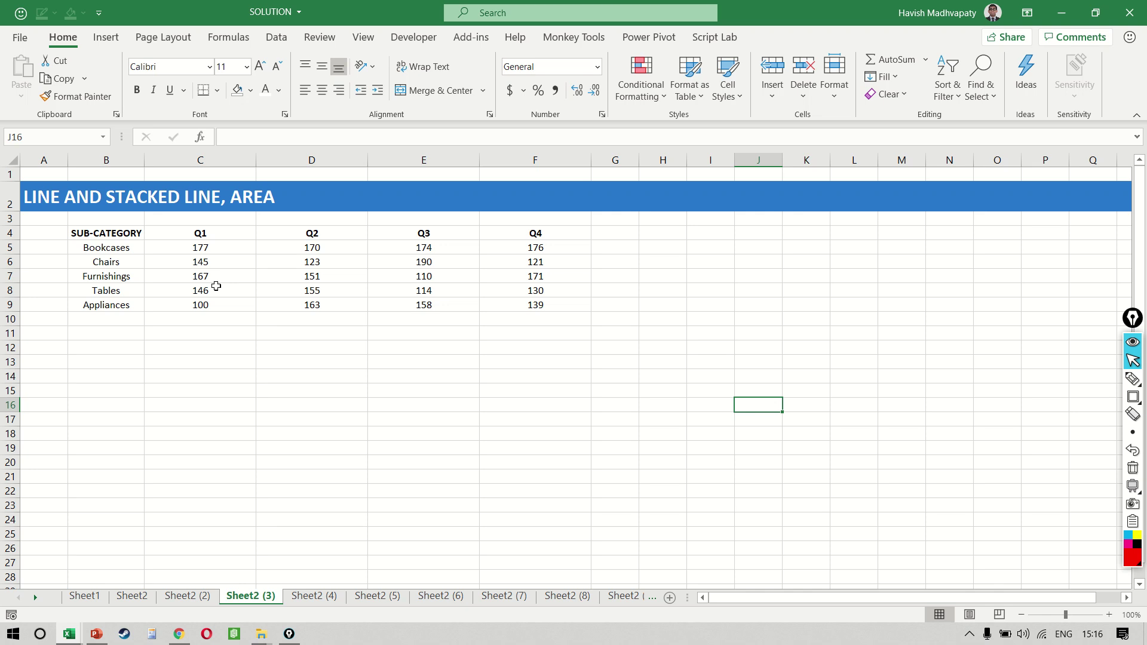
- Insert a chart of the sub-category table with Alt+F1 and change it to a line chart
{"action": "left_click", "coordinate": [216, 286]}
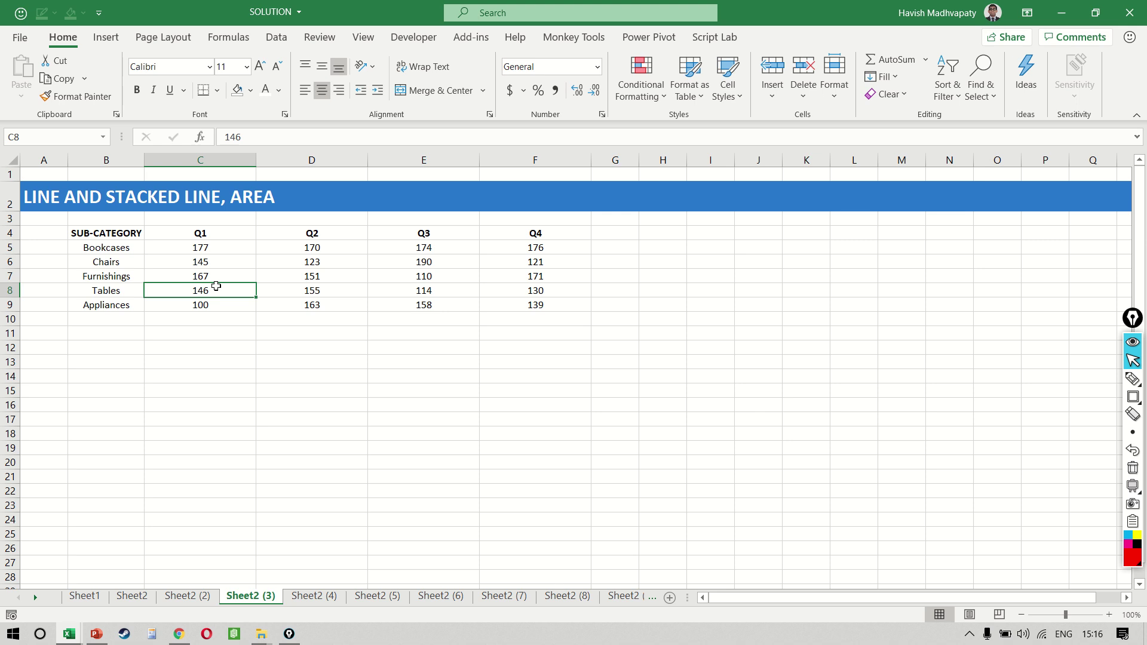
{"action": "key", "text": "ctrl+a"}
{"action": "key", "text": "alt+F1"}
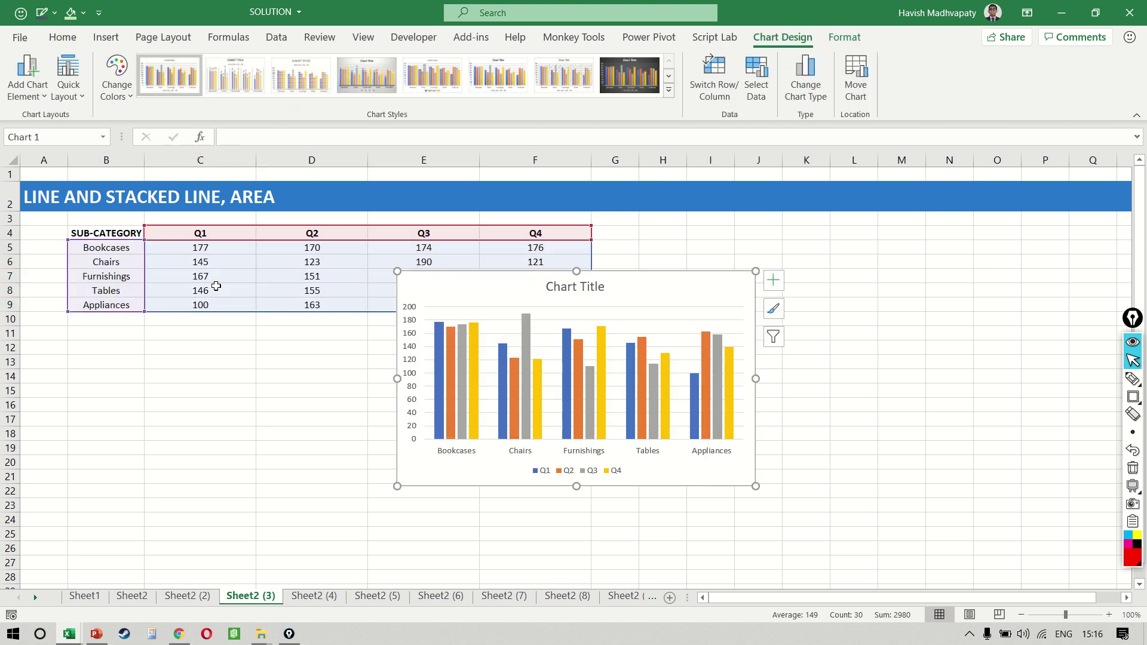
{"action": "left_click", "coordinate": [806, 86]}
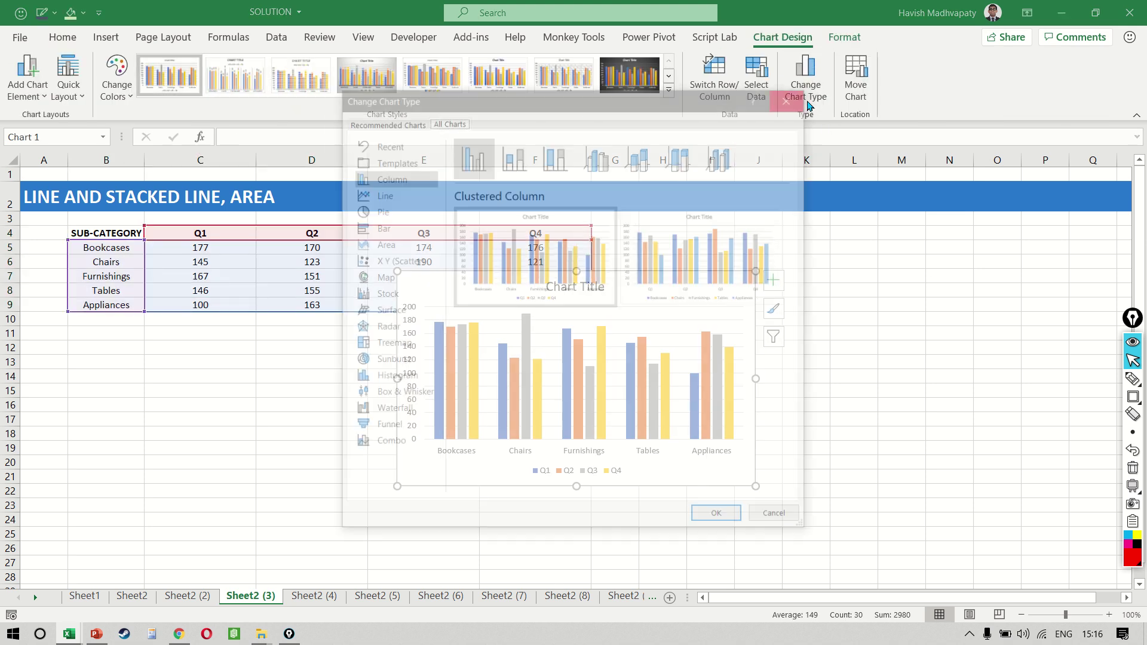
{"action": "left_click", "coordinate": [418, 202]}
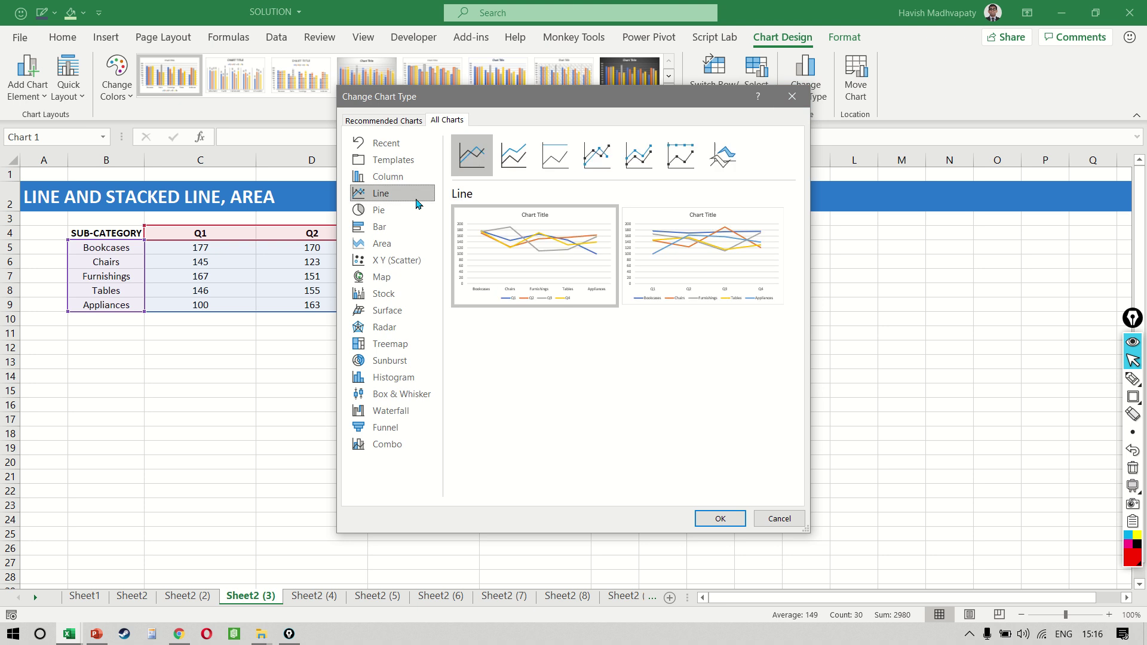
{"action": "mouse_move", "coordinate": [538, 241]}
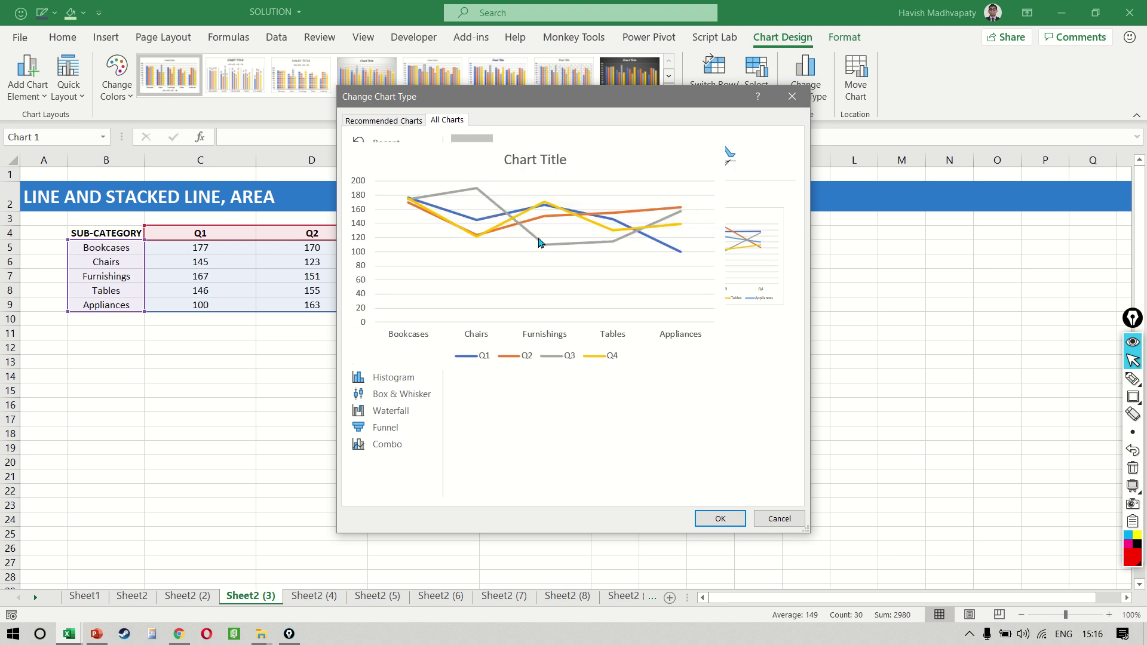
{"action": "left_click", "coordinate": [725, 520]}
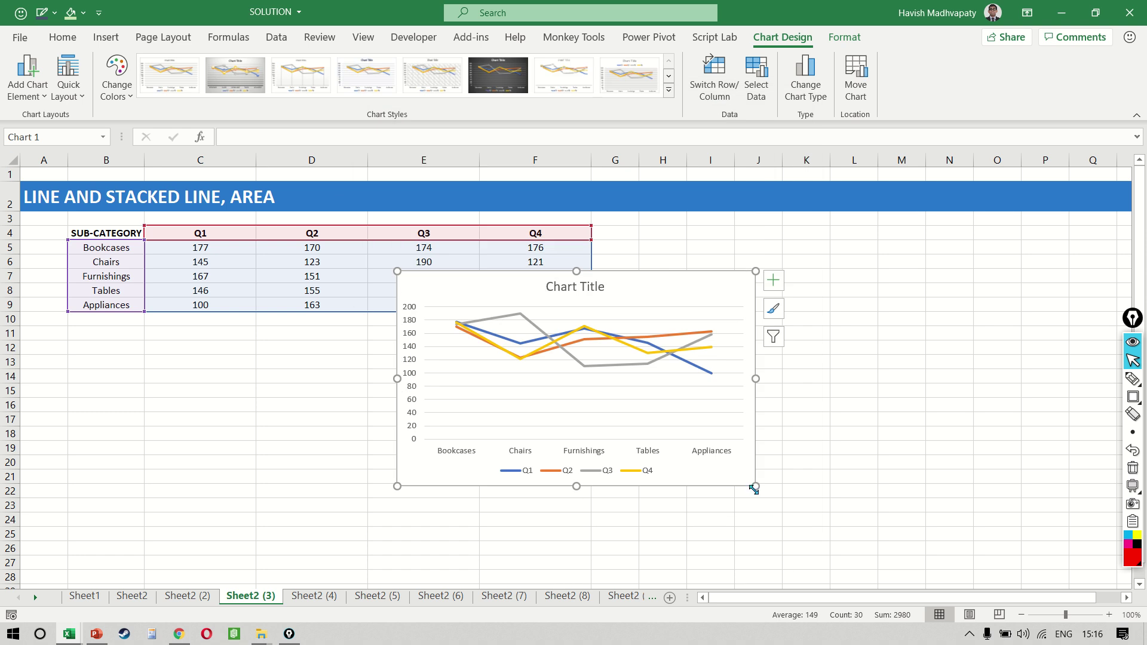
- Stretch the line chart wider and taller down to the right, to about column L
{"action": "left_click_drag", "start_coordinate": [754, 489], "coordinate": [920, 536]}
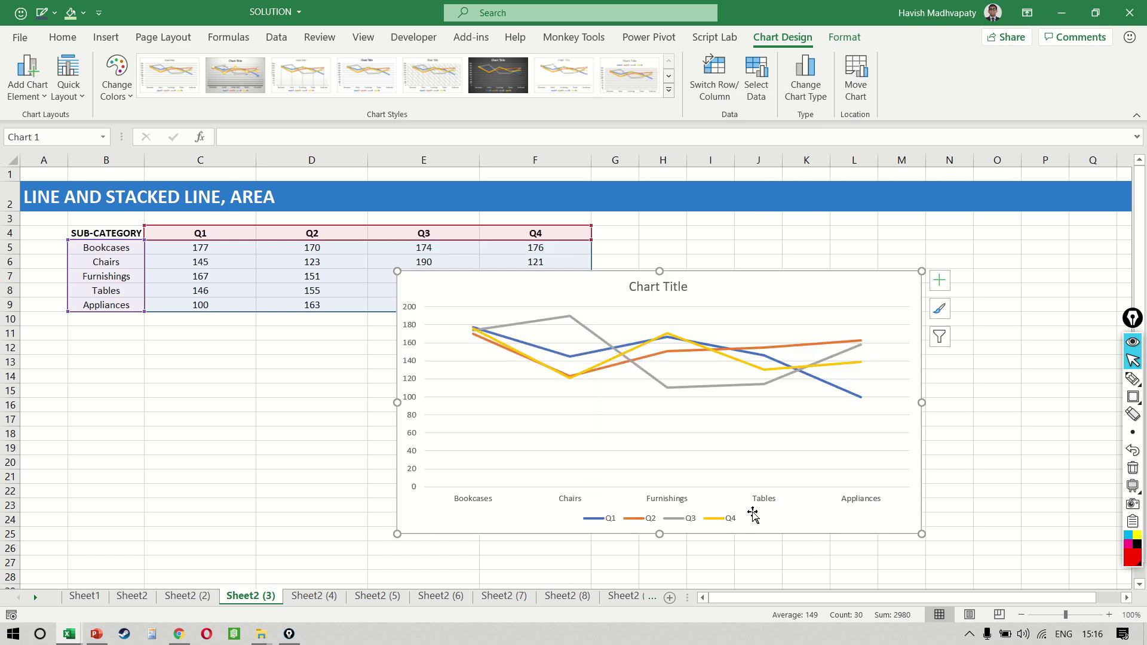
{"action": "key", "text": "r"}
{"action": "mouse_move", "coordinate": [454, 495]}
{"action": "left_mouse_down"}
{"action": "mouse_move", "coordinate": [900, 501]}
{"action": "mouse_move", "coordinate": [900, 516]}
{"action": "left_mouse_up"}
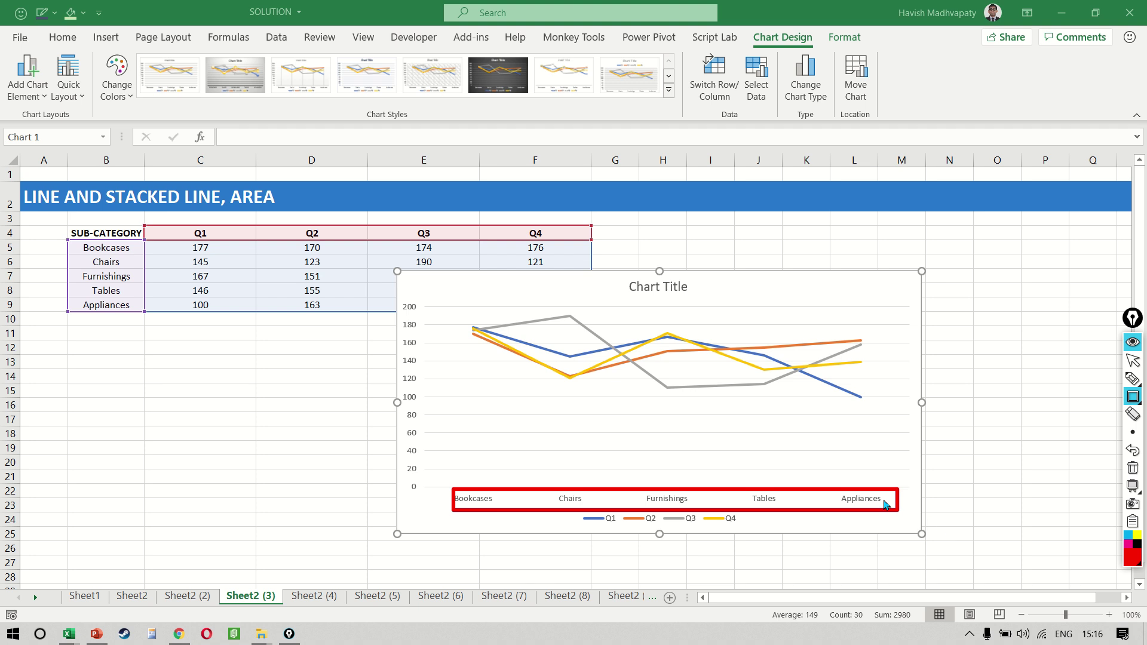
{"action": "key", "text": "ctrl+shift+1"}
- Switch rows and columns so each sub-category becomes a line, and narrow the chart
{"action": "left_click", "coordinate": [713, 93]}
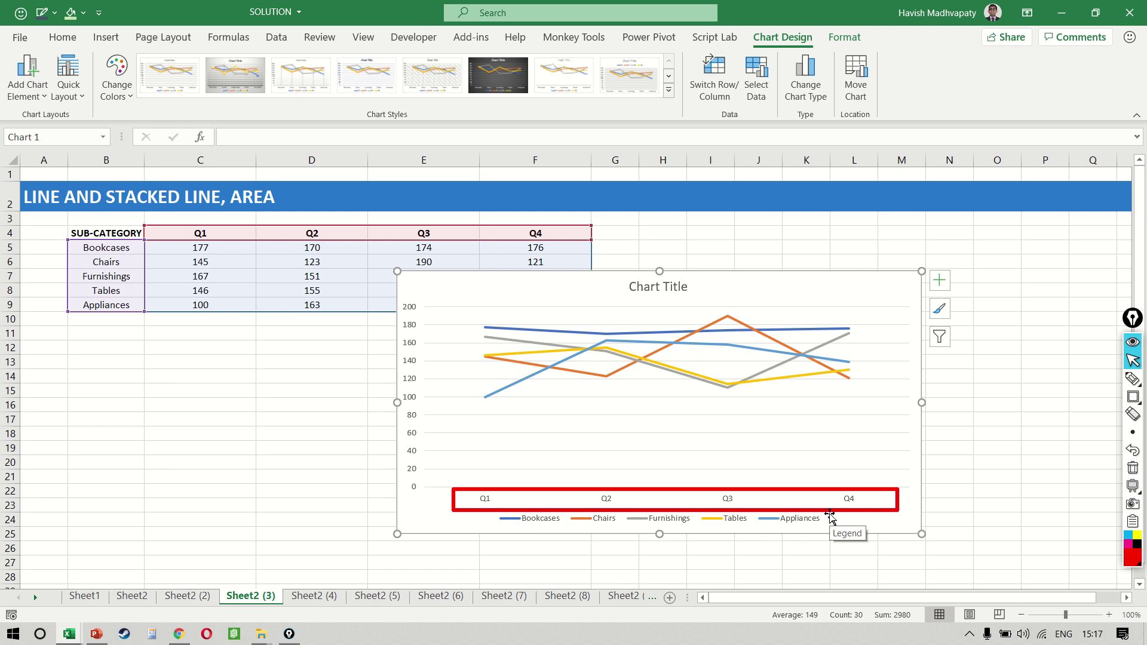
{"action": "mouse_move", "coordinate": [498, 338]}
{"action": "left_click_drag", "start_coordinate": [925, 403], "coordinate": [810, 427]}
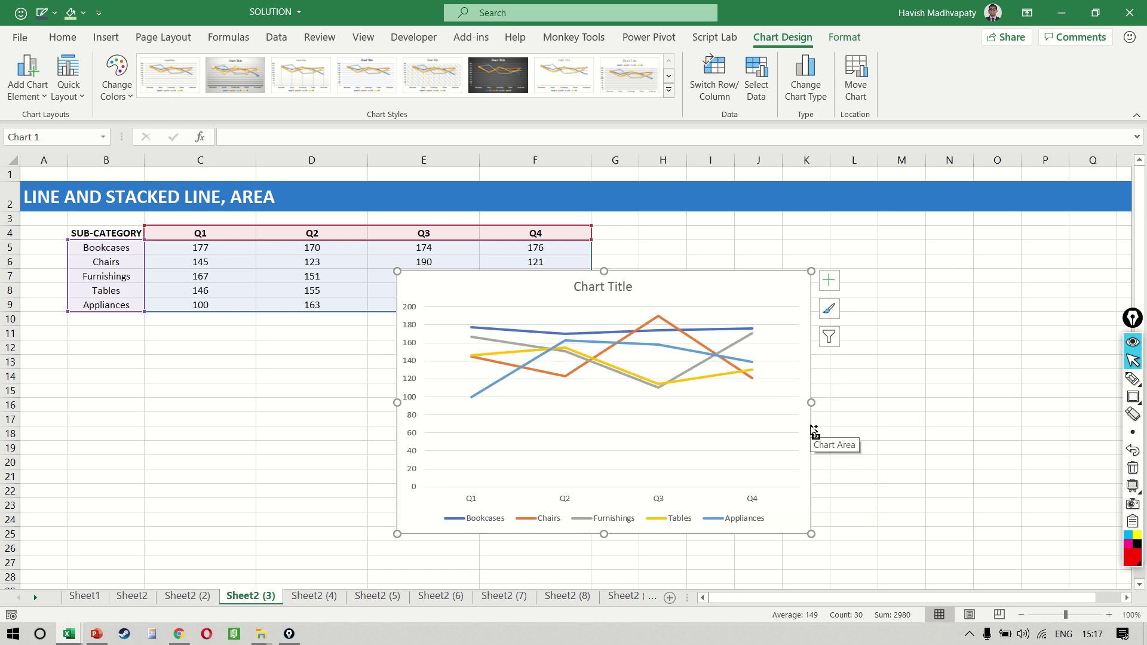
{"action": "left_click", "coordinate": [849, 433]}
{"action": "left_click", "coordinate": [625, 445]}
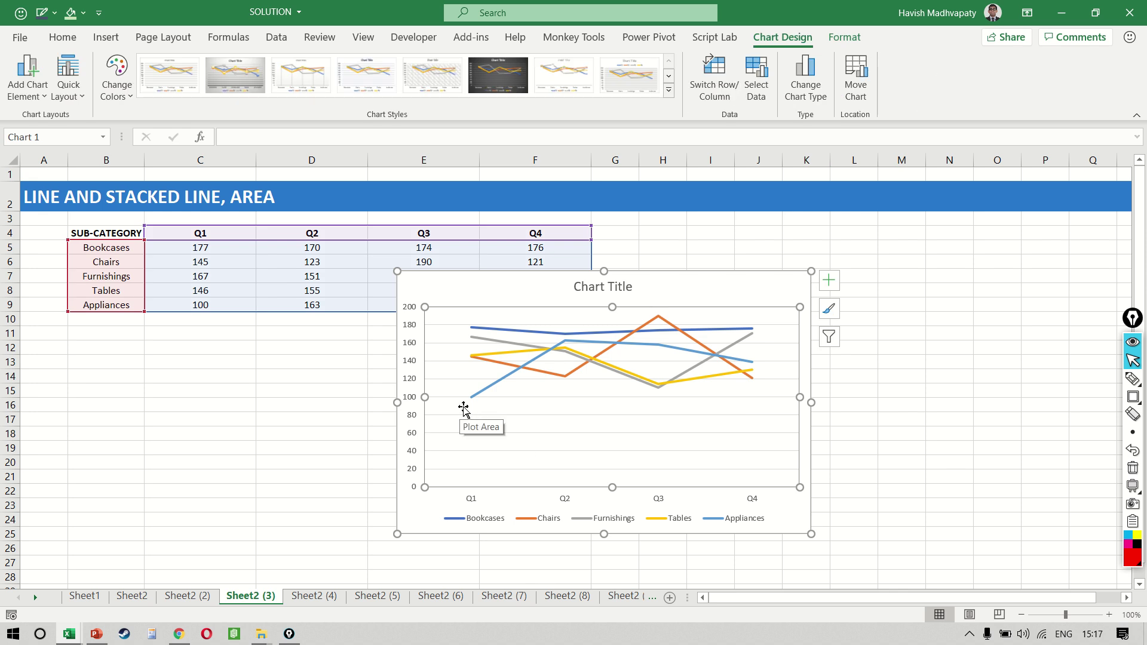
{"action": "left_click", "coordinate": [411, 400]}
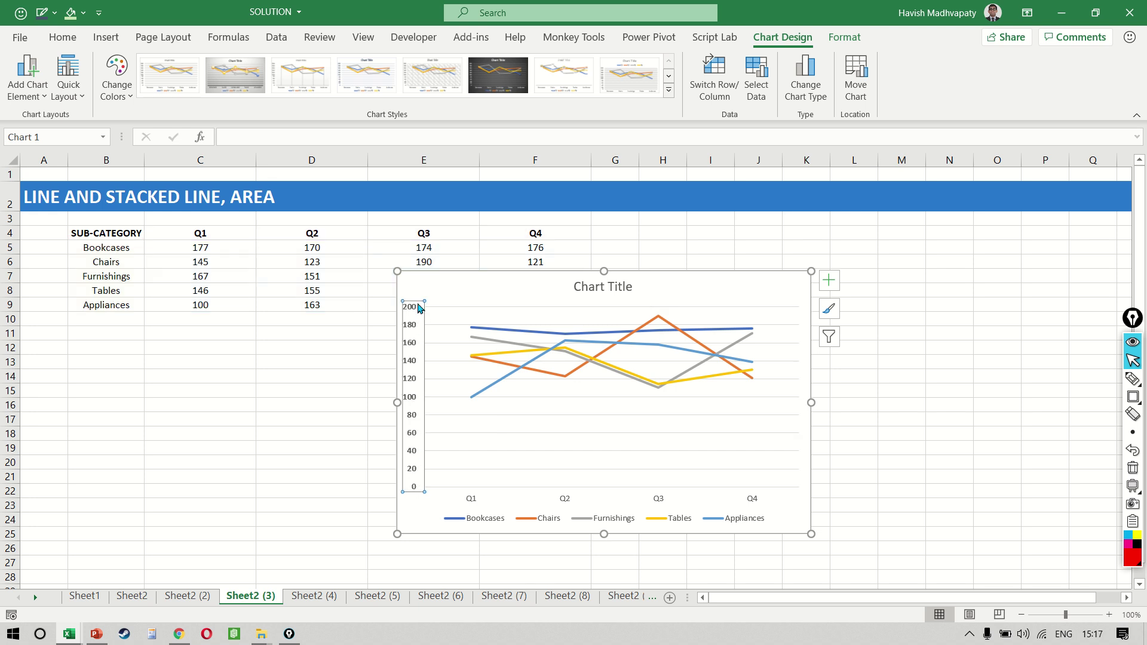
- Set the vertical axis bounds to a minimum of 90 and a maximum of 200
{"action": "double_click", "coordinate": [416, 487]}
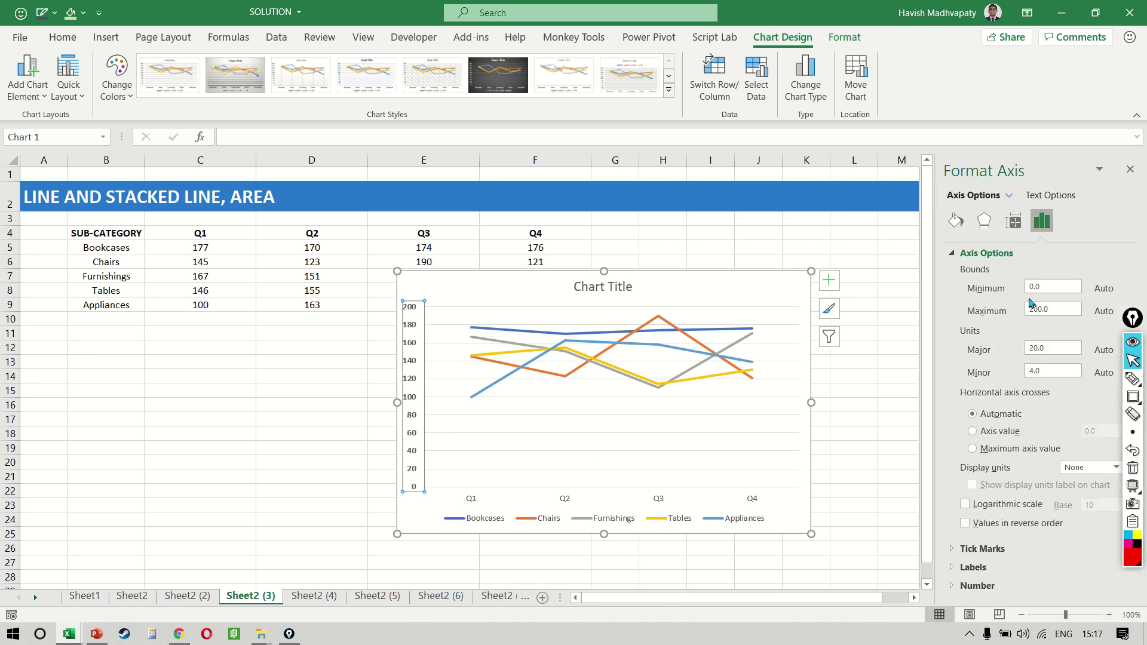
{"action": "left_click", "coordinate": [1049, 289]}
{"action": "type", "text": "90"}
{"action": "key", "text": "Return"}
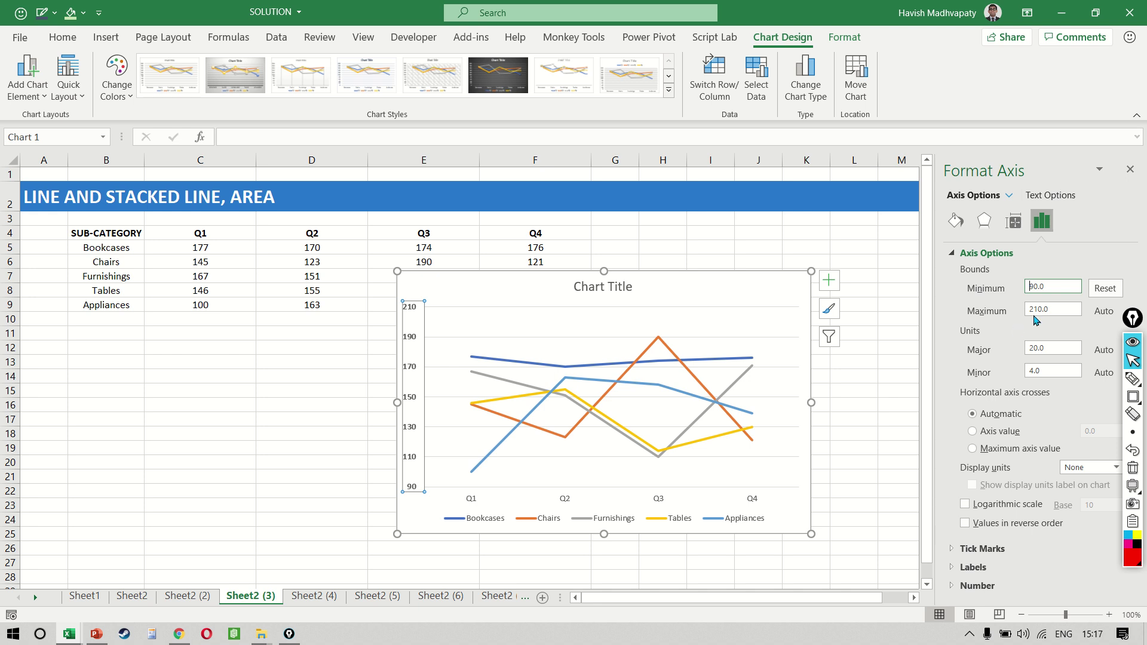
{"action": "left_click", "coordinate": [1053, 308]}
{"action": "key", "text": "ctrl+a"}
{"action": "type", "text": "200"}
{"action": "key", "text": "Return"}
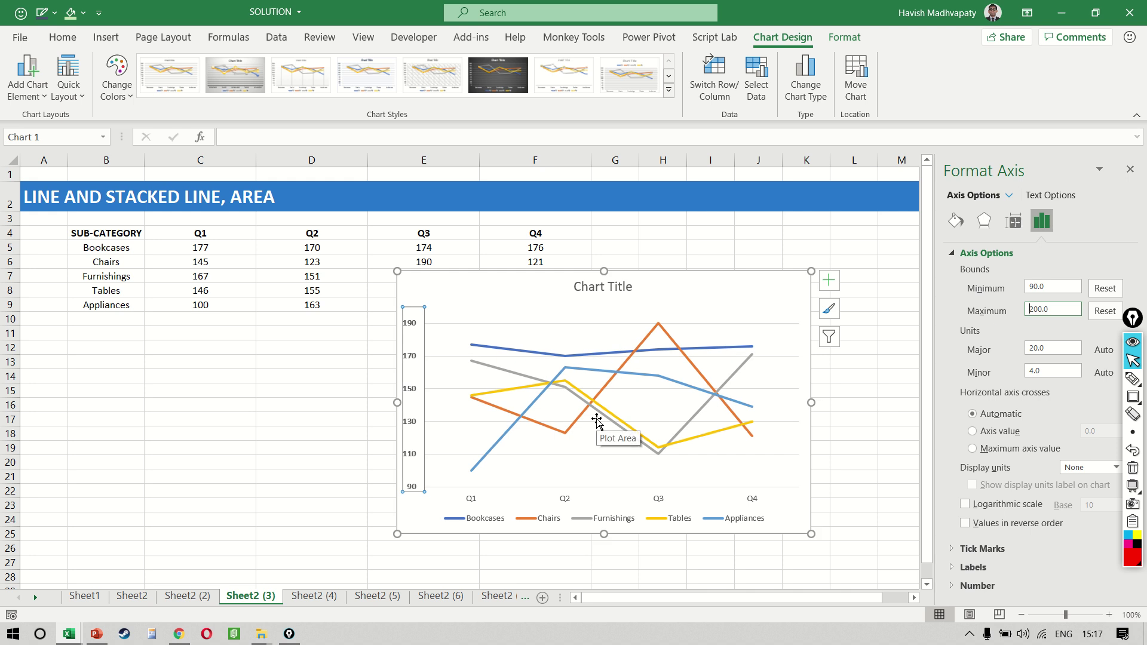
- Move the 90–200 chart to the right of the table and insert a second chart from E8
{"action": "left_click", "coordinate": [1130, 169]}
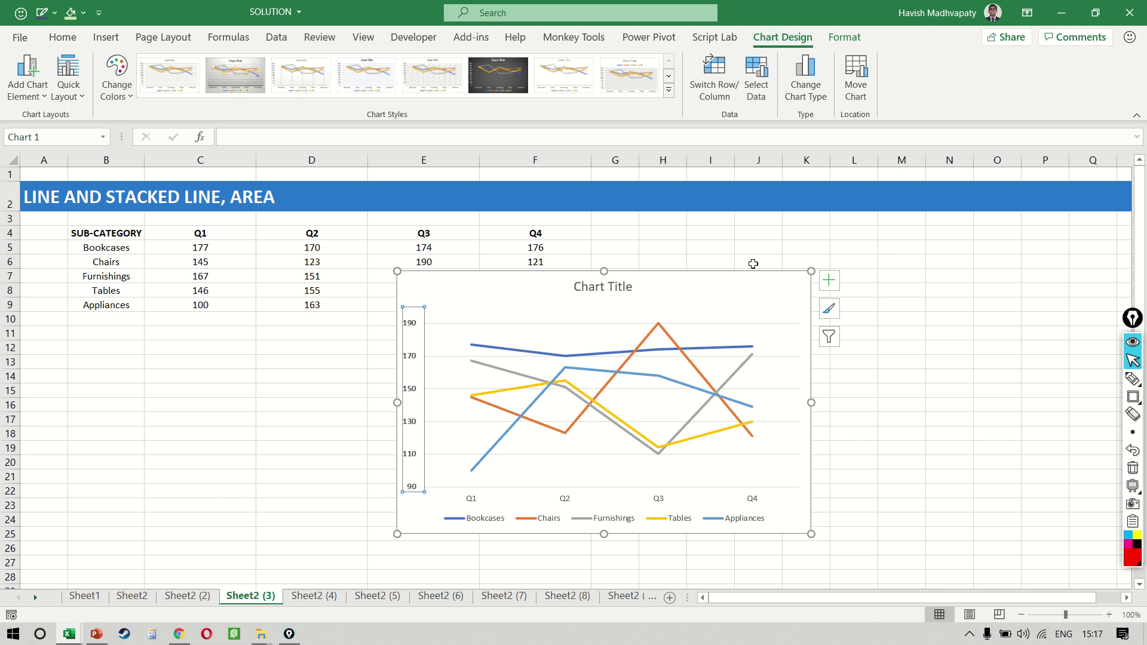
{"action": "left_click_drag", "start_coordinate": [730, 276], "coordinate": [940, 255]}
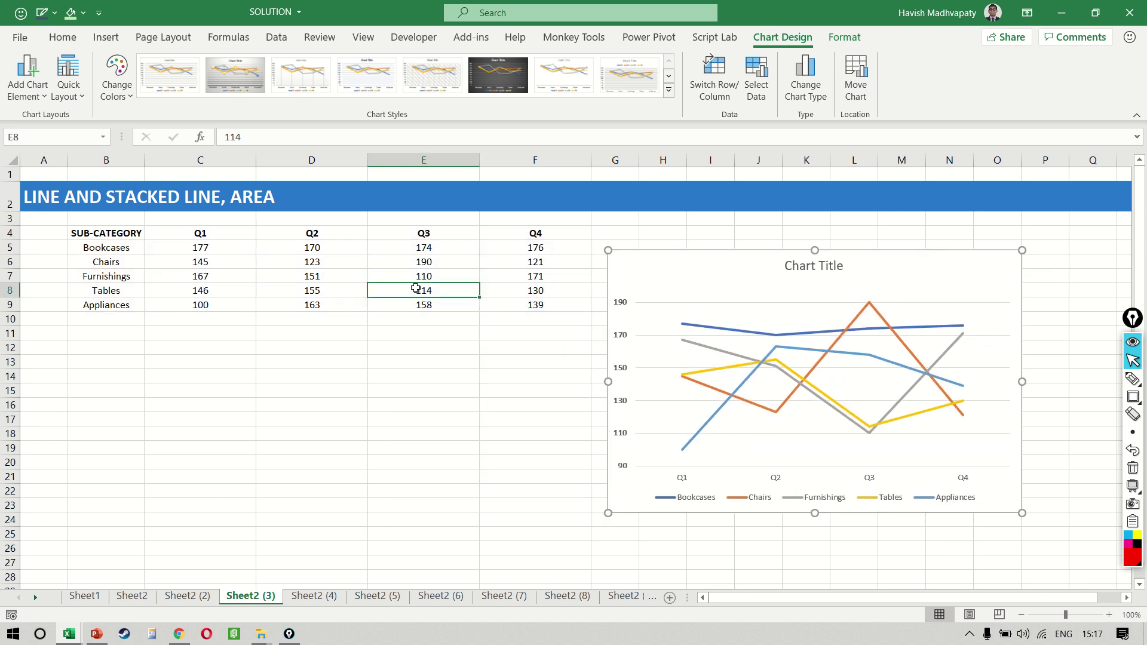
{"action": "left_click", "coordinate": [416, 289]}
{"action": "key", "text": "alt+F1"}
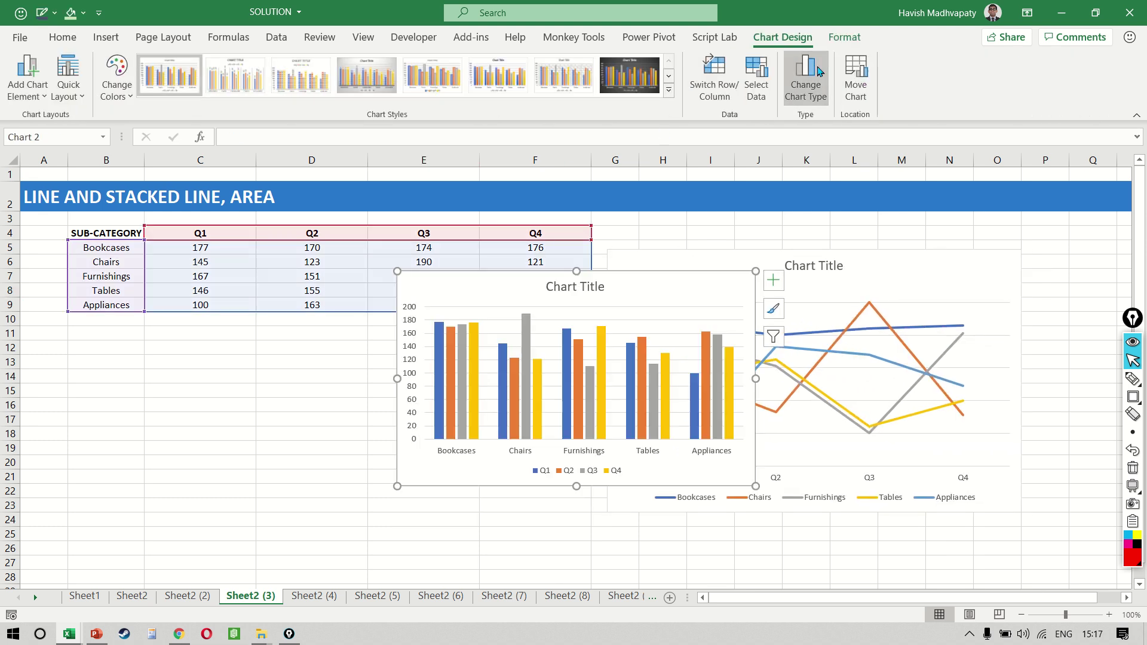
- Turn the second chart into a line chart with rows and columns switched
{"action": "left_click", "coordinate": [806, 74]}
{"action": "left_click", "coordinate": [447, 120]}
{"action": "left_click", "coordinate": [381, 193]}
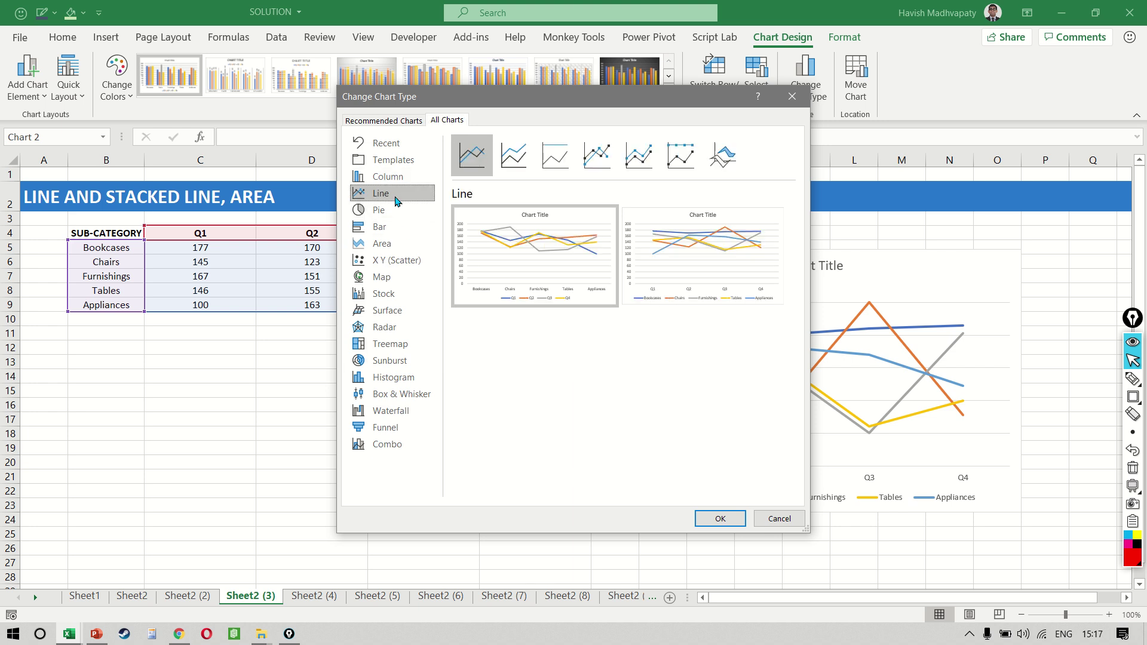
{"action": "left_click", "coordinate": [720, 518]}
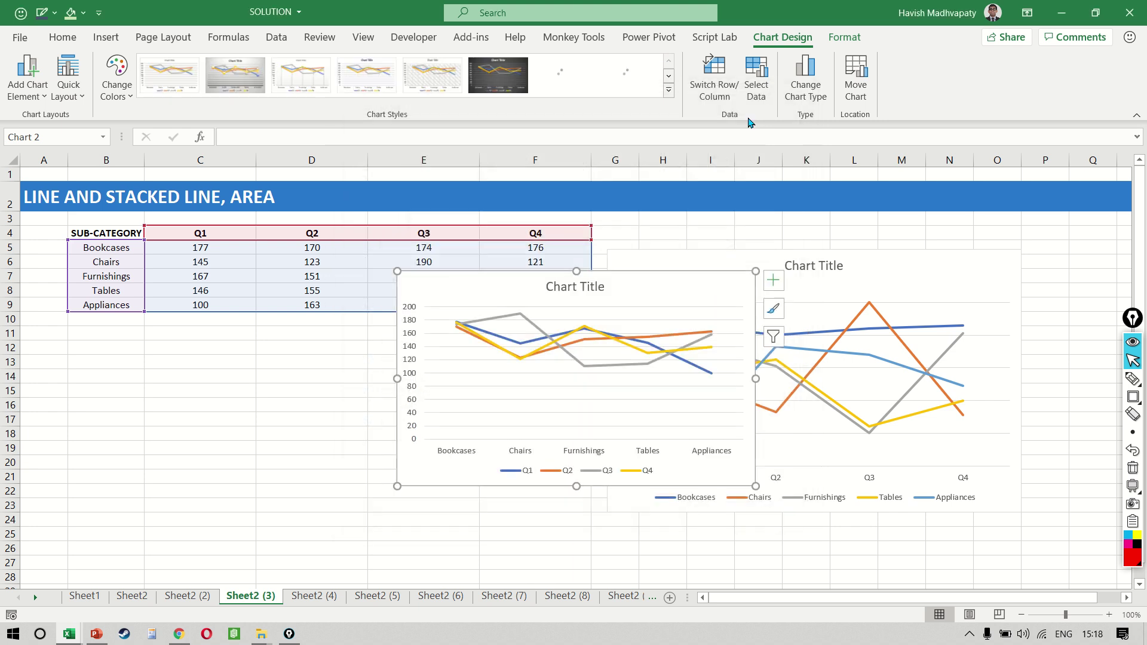
{"action": "left_click", "coordinate": [715, 76]}
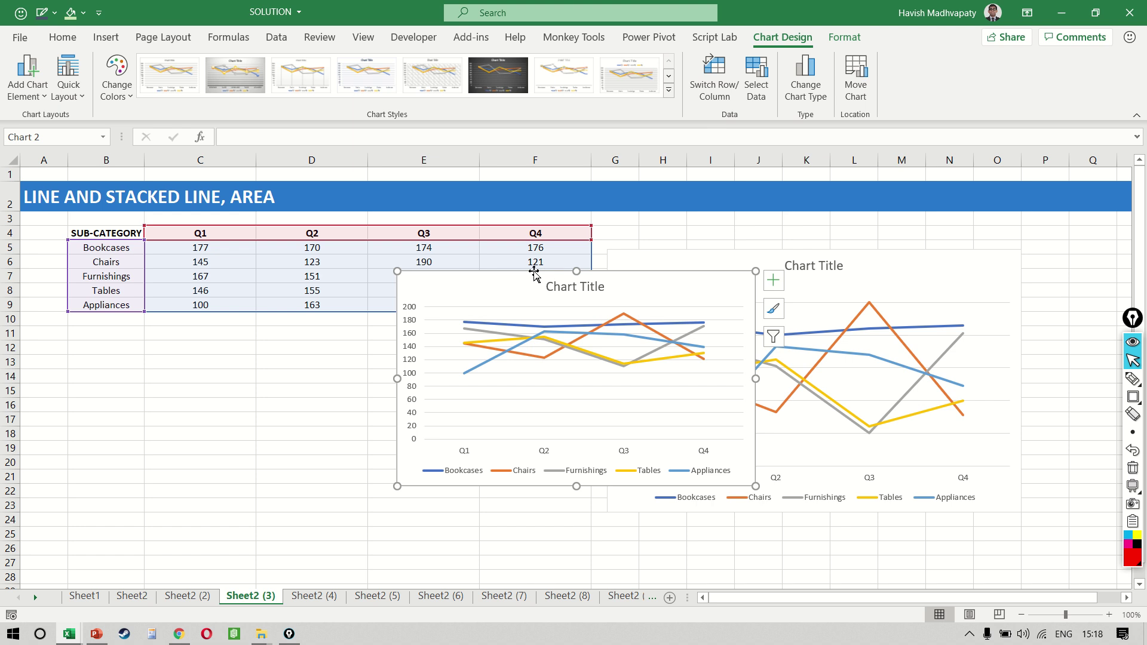
- Reposition and resize the second line chart, then delete it
{"action": "left_click_drag", "start_coordinate": [530, 274], "coordinate": [344, 257]}
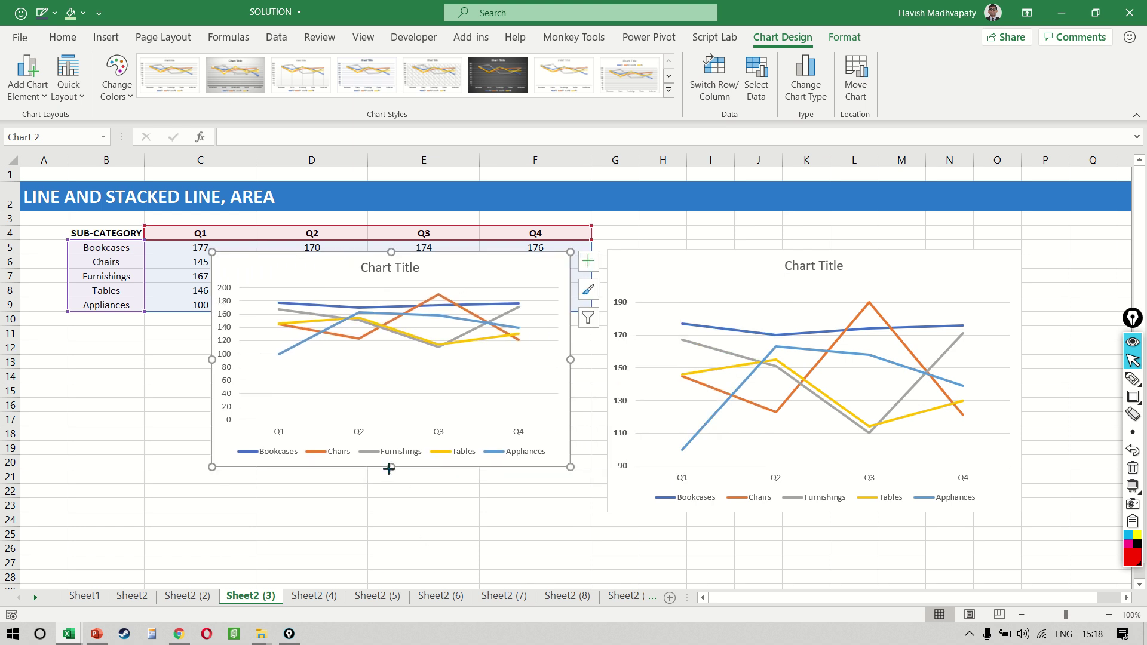
{"action": "left_click_drag", "start_coordinate": [389, 470], "coordinate": [388, 511]}
{"action": "left_click_drag", "start_coordinate": [212, 381], "coordinate": [174, 380]}
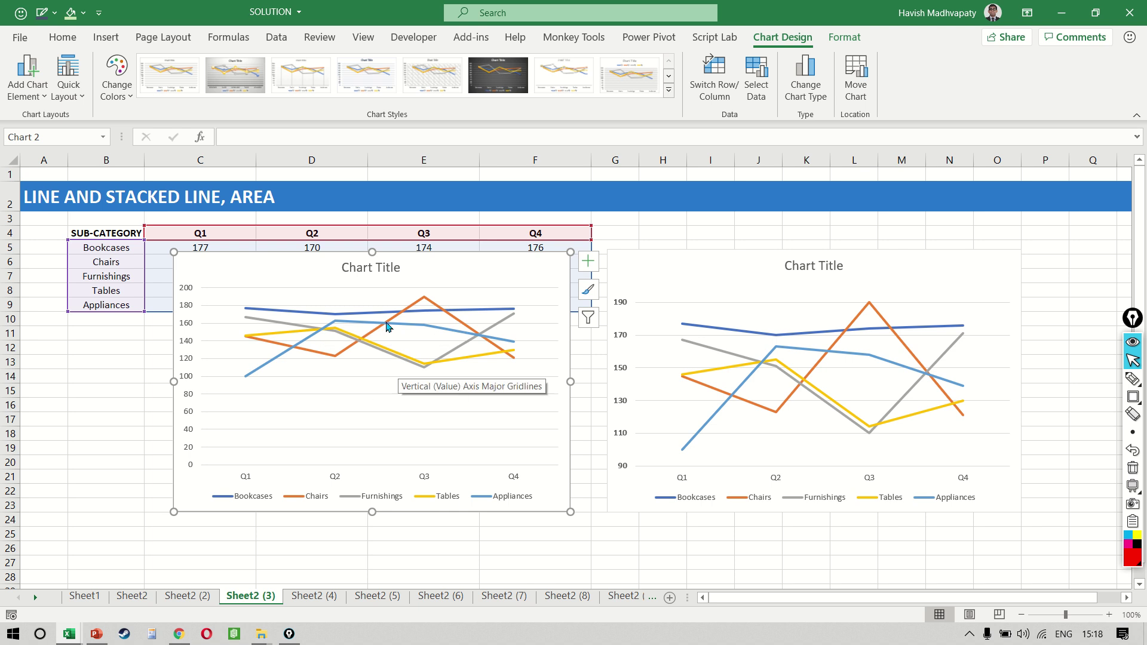
{"action": "mouse_move", "coordinate": [843, 355]}
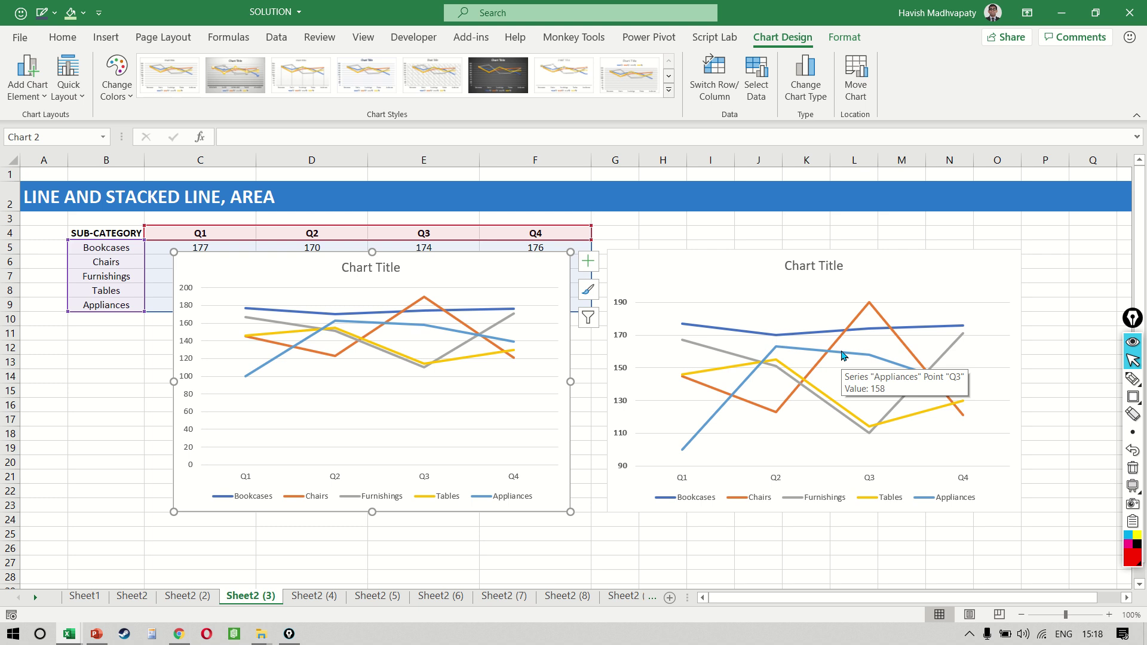
{"action": "key", "text": "Delete"}
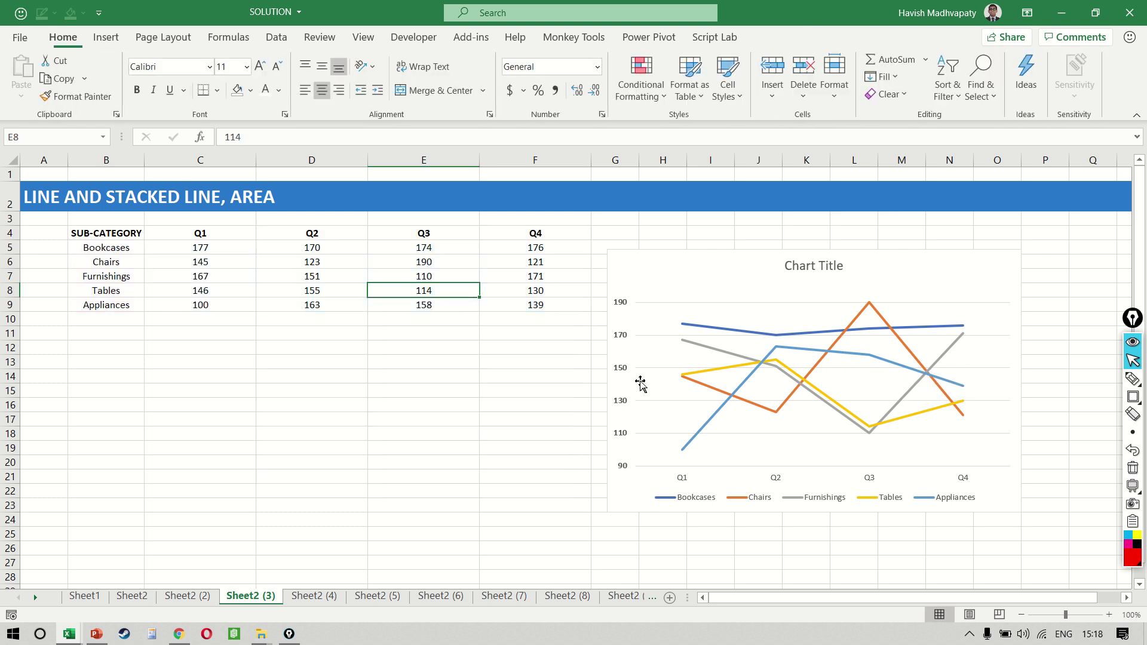
- Copy the line chart and paste the duplicate onto the table area
{"action": "left_click", "coordinate": [681, 254]}
{"action": "key", "text": "ctrl+c"}
{"action": "left_click", "coordinate": [425, 402]}
{"action": "key", "text": "ctrl+v"}
{"action": "left_click_drag", "start_coordinate": [423, 403], "coordinate": [233, 253]}
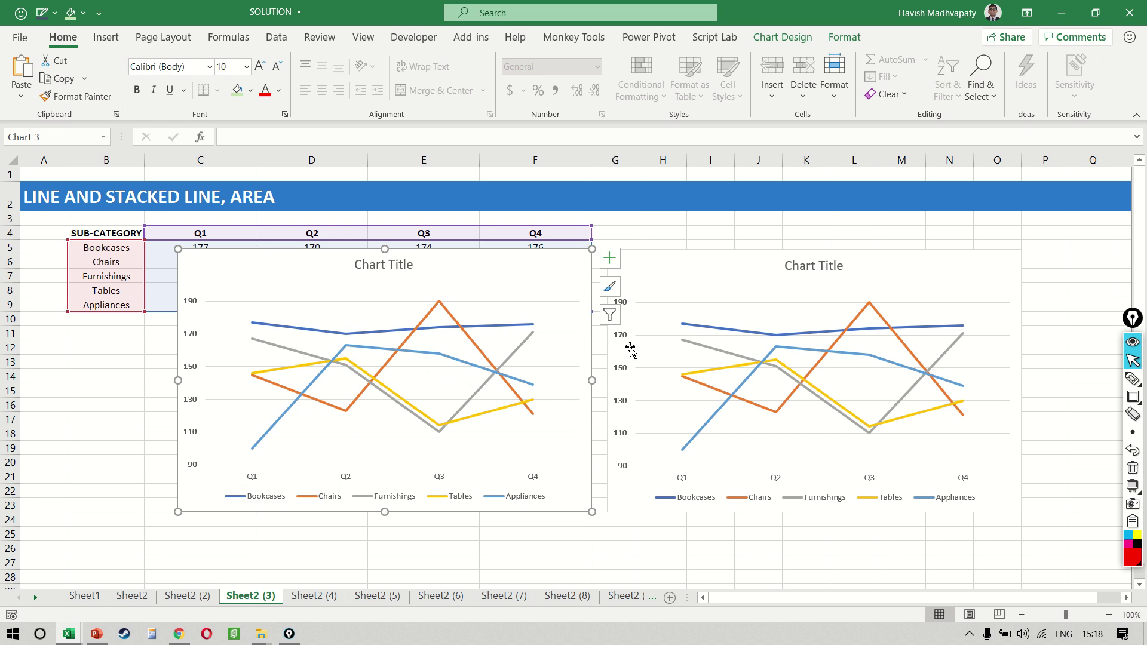
- Change the right-hand chart to a Stacked Line chart
{"action": "left_click", "coordinate": [730, 261]}
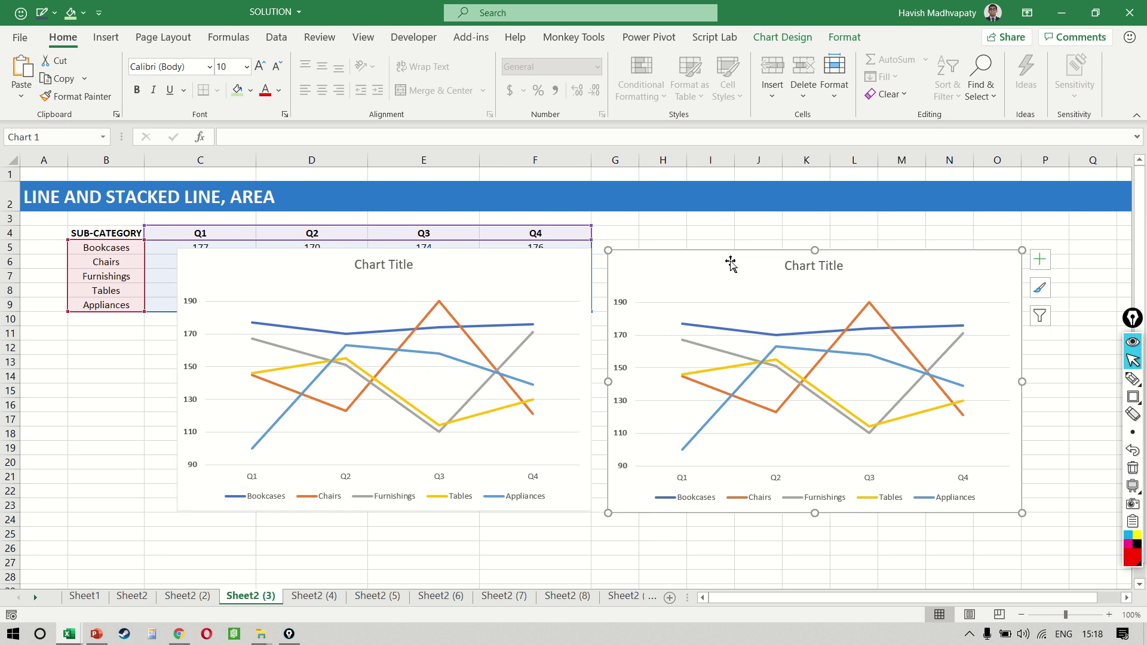
{"action": "left_click", "coordinate": [783, 38]}
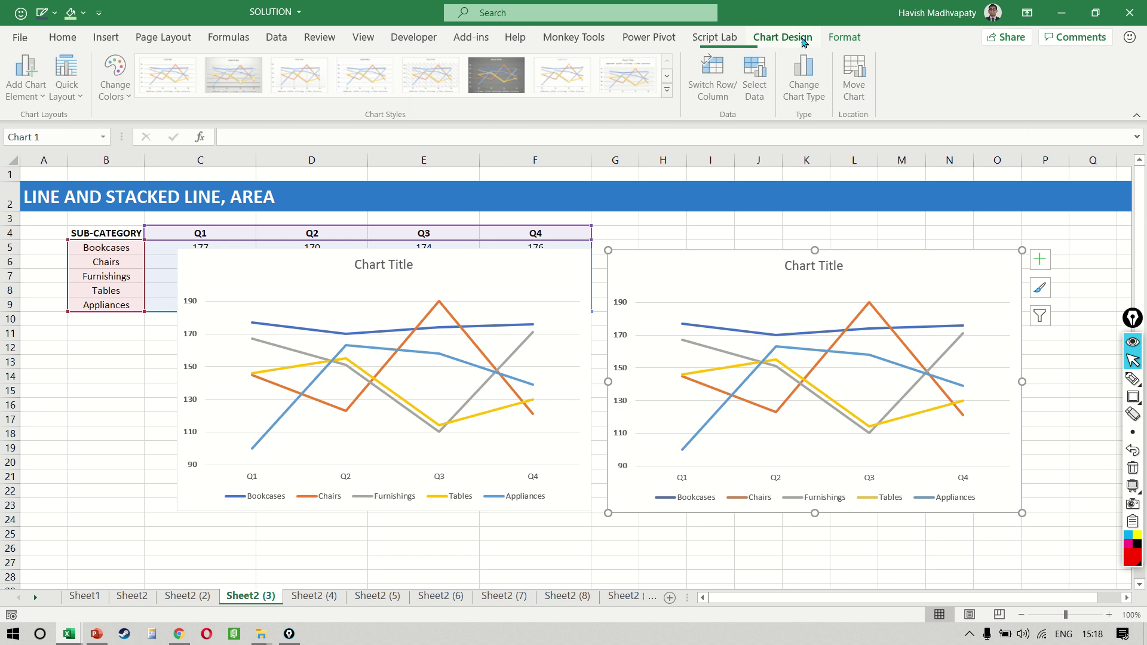
{"action": "left_click", "coordinate": [796, 80]}
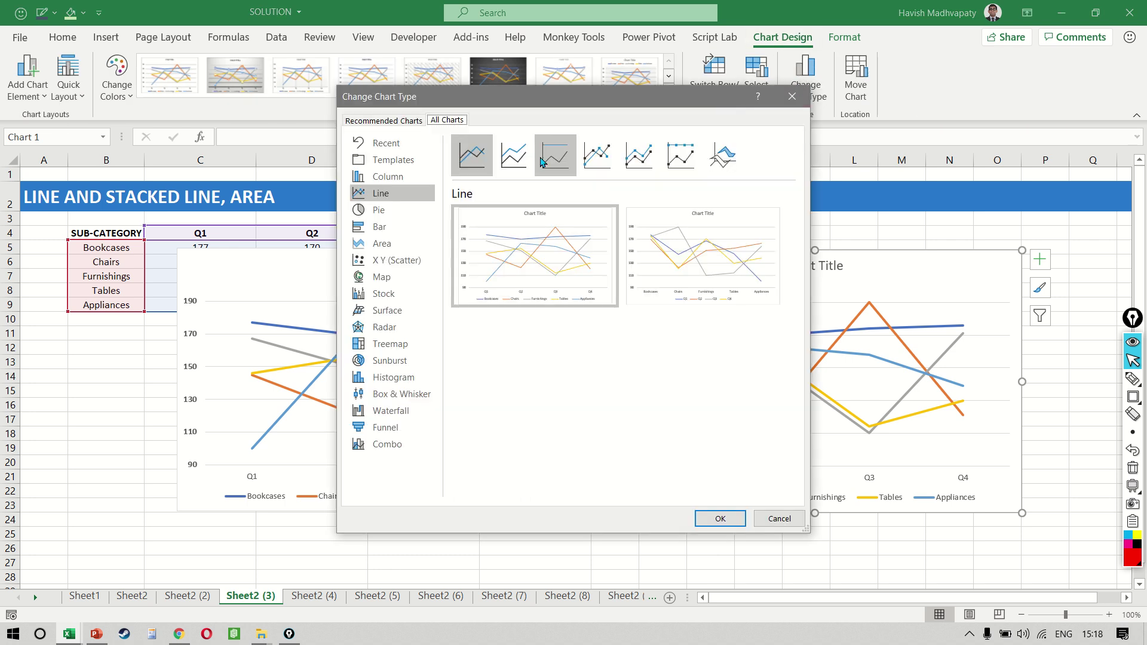
{"action": "left_click", "coordinate": [527, 163]}
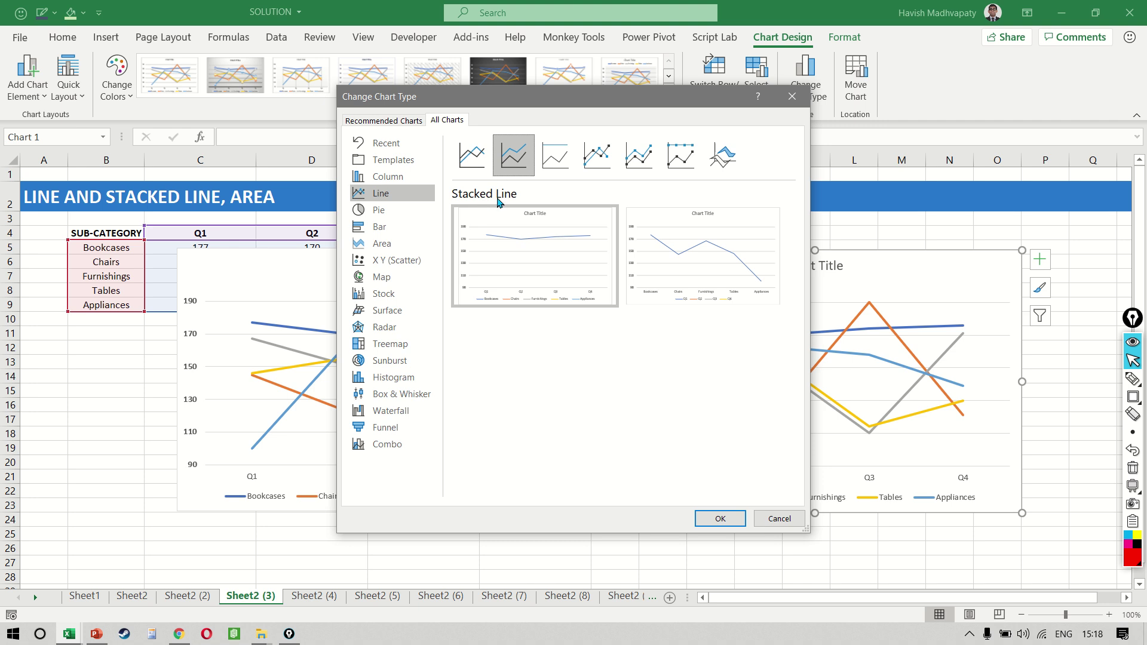
{"action": "mouse_move", "coordinate": [533, 263]}
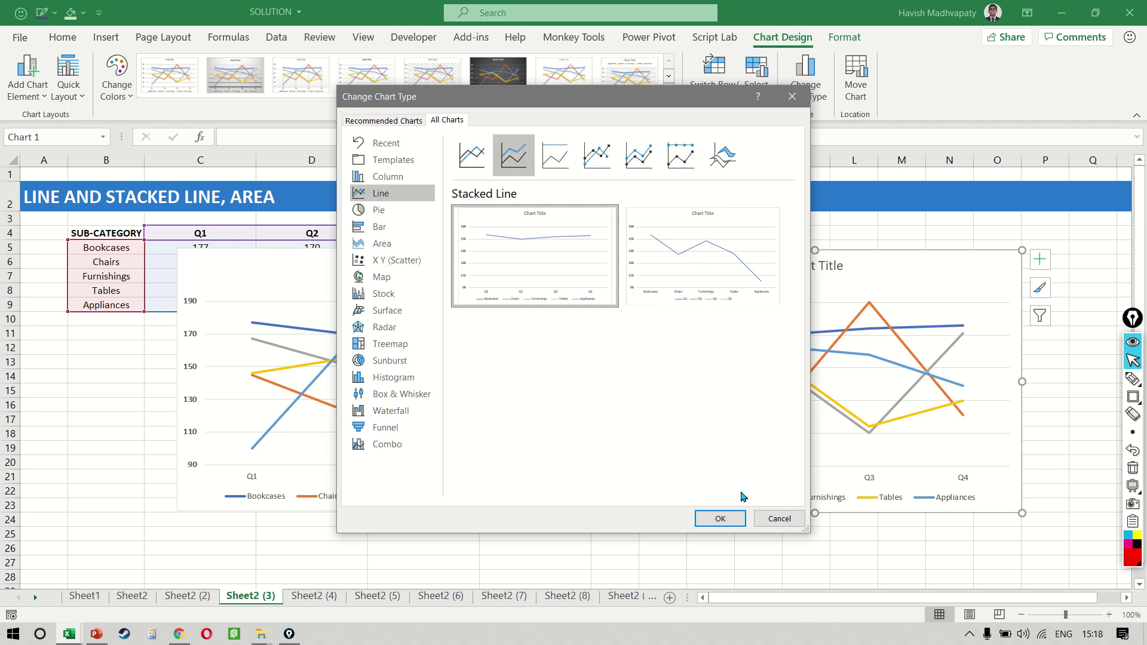
{"action": "left_click", "coordinate": [735, 521]}
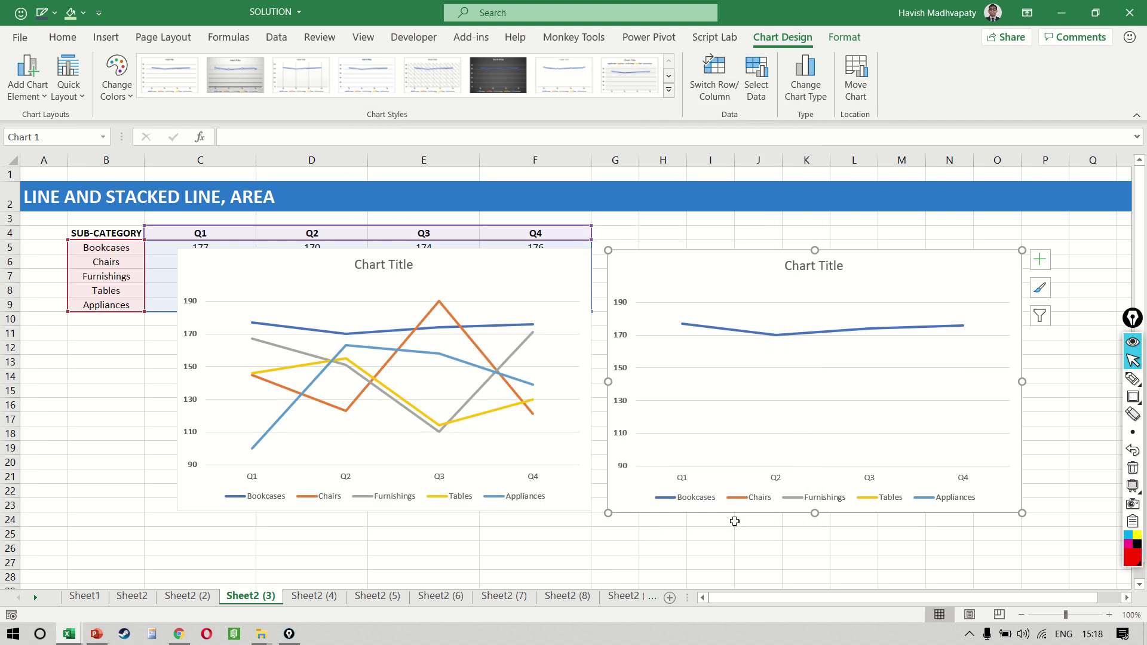
- Reset the stacked chart's vertical axis minimum and maximum to automatic, giving 0–900
{"action": "double_click", "coordinate": [622, 307]}
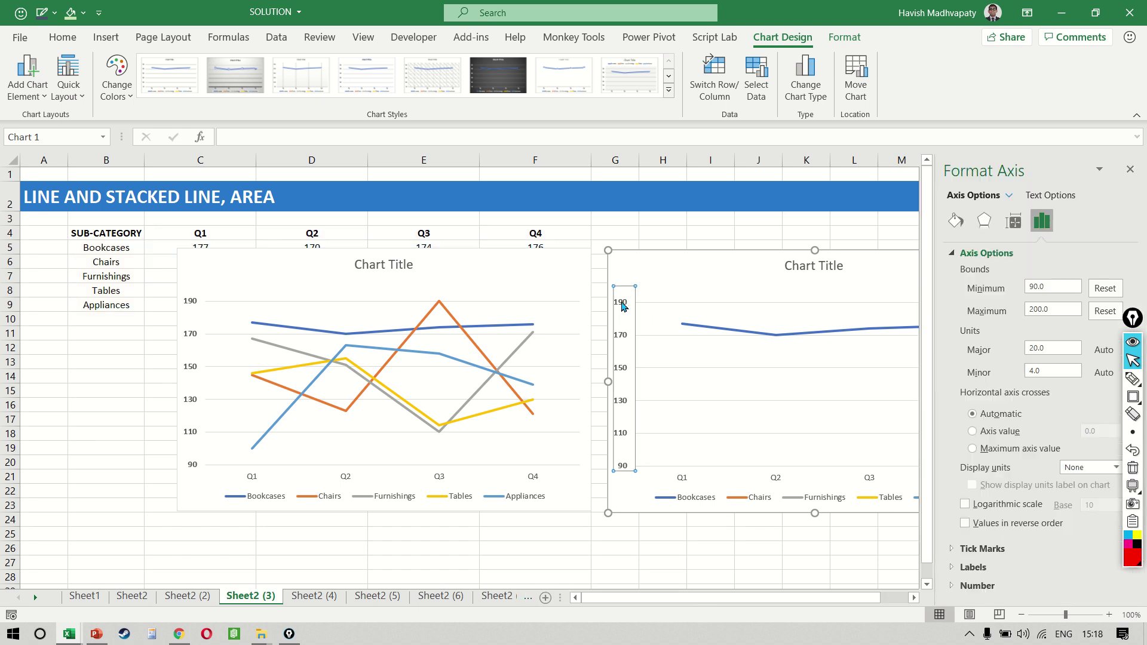
{"action": "left_click", "coordinate": [1105, 288]}
{"action": "left_click", "coordinate": [1103, 311]}
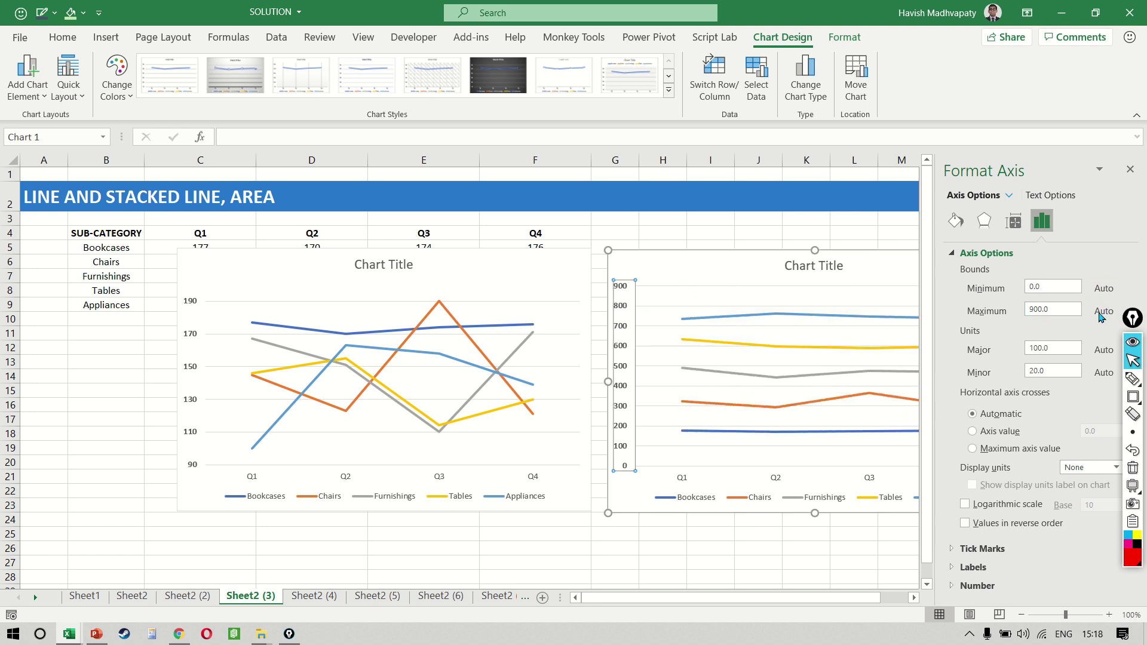
{"action": "left_click", "coordinate": [1129, 169]}
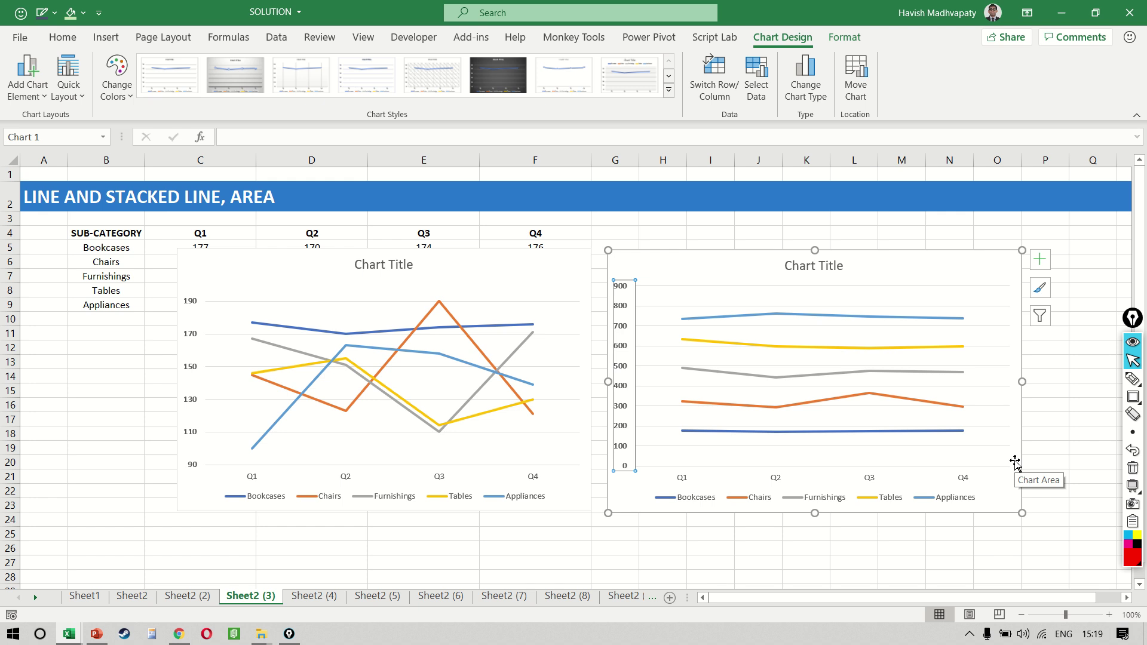
- Add centred data labels to every point on the left line chart
{"action": "left_click", "coordinate": [412, 512]}
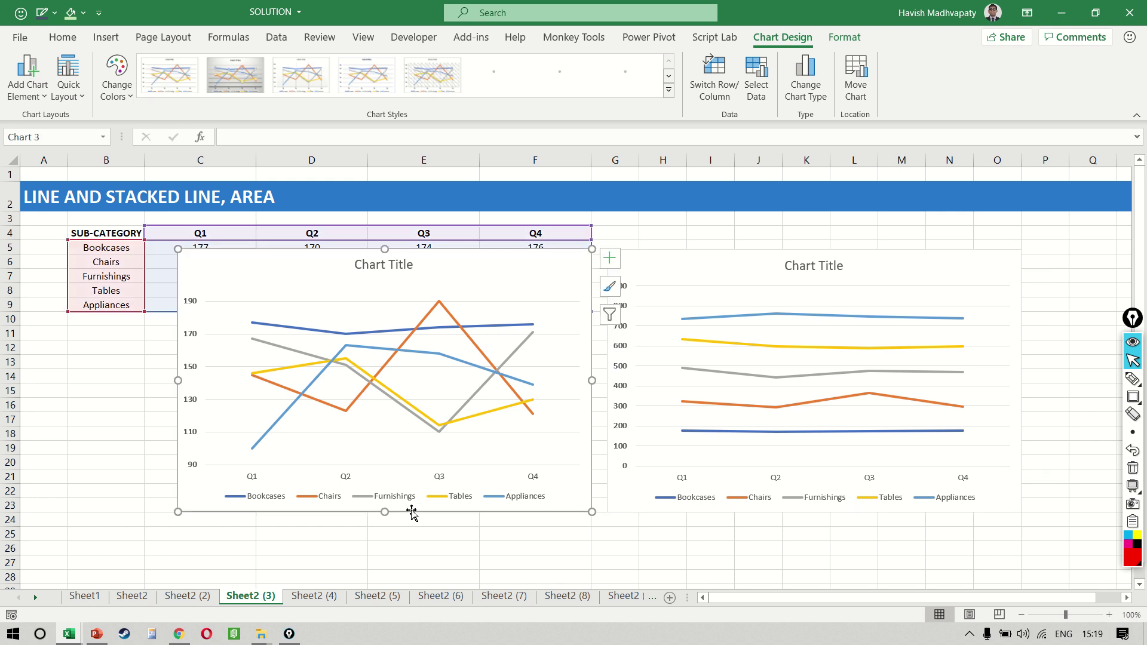
{"action": "left_click", "coordinate": [35, 94]}
{"action": "mouse_move", "coordinate": [83, 182]}
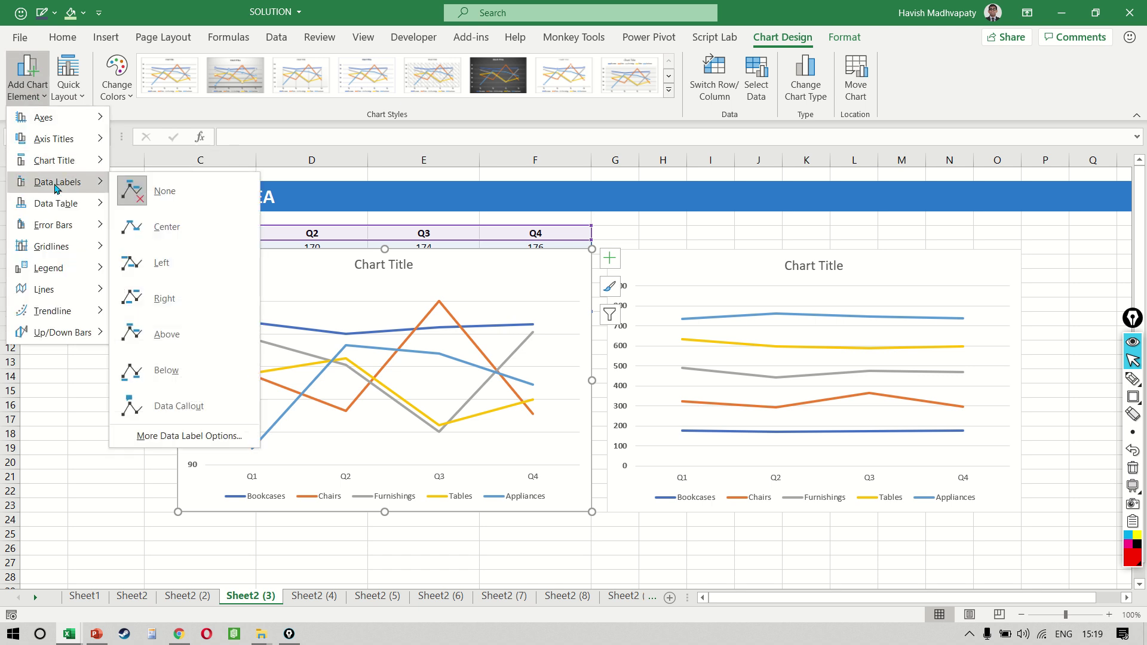
{"action": "left_click", "coordinate": [167, 230]}
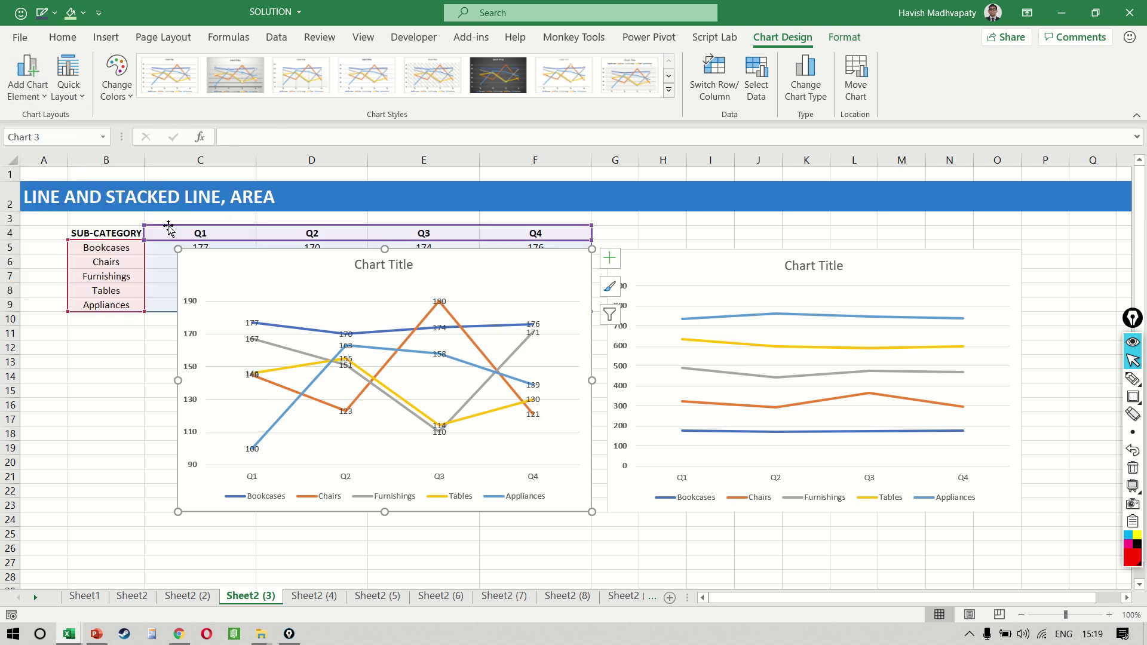
{"action": "left_click", "coordinate": [106, 491]}
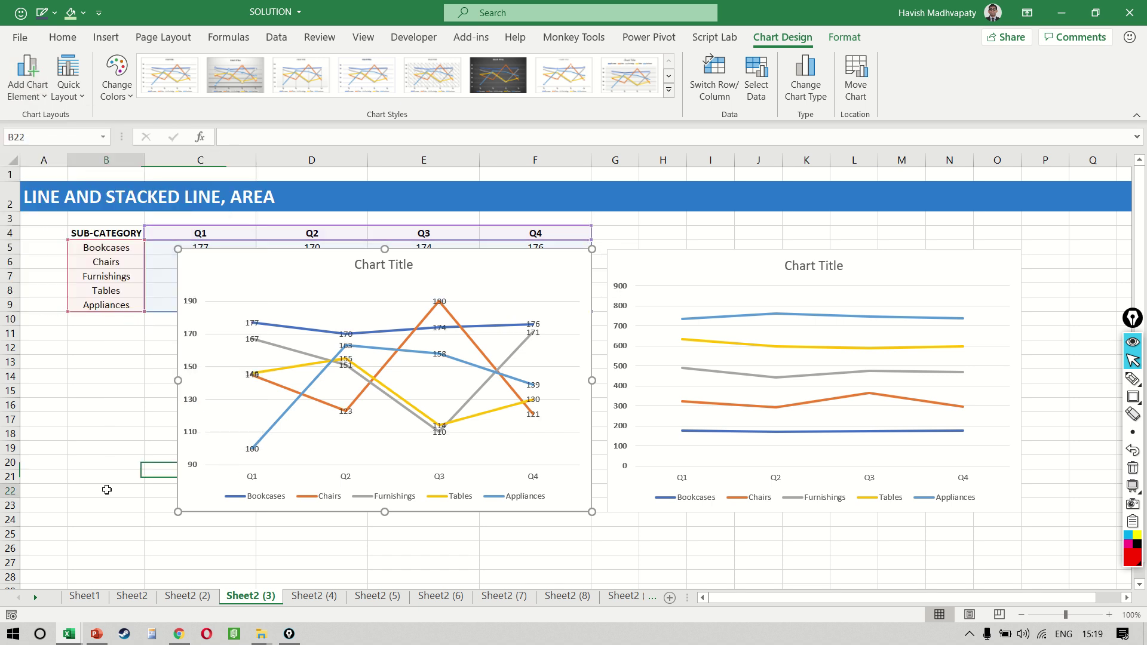
- Make the Tables series data labels bold
{"action": "left_click", "coordinate": [251, 452]}
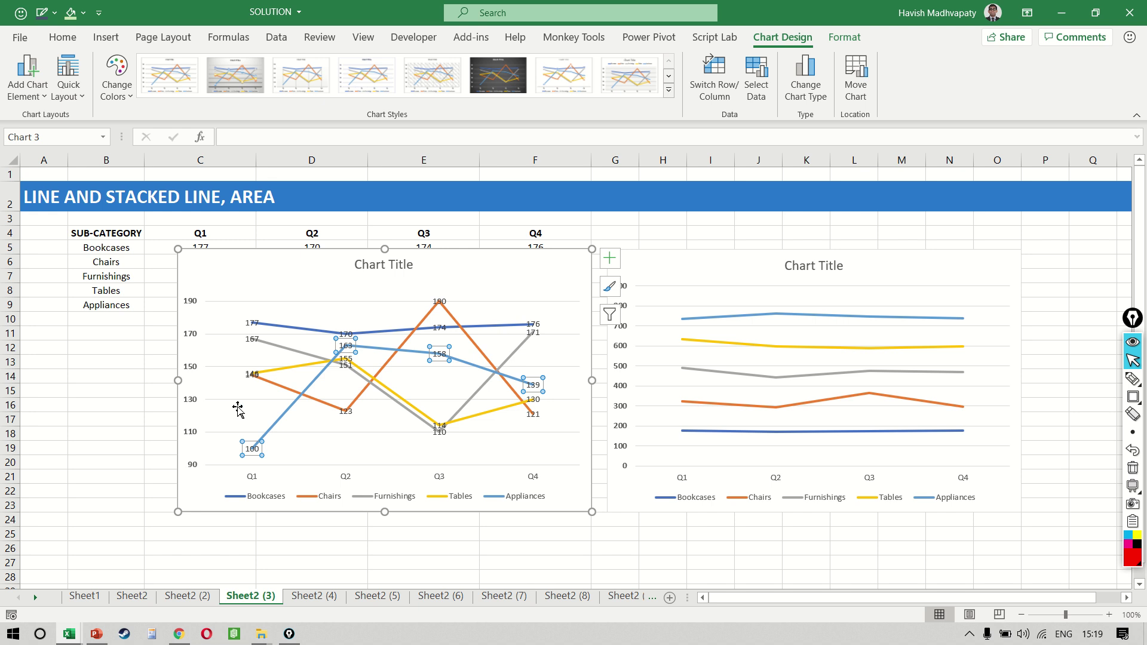
{"action": "left_click", "coordinate": [251, 375]}
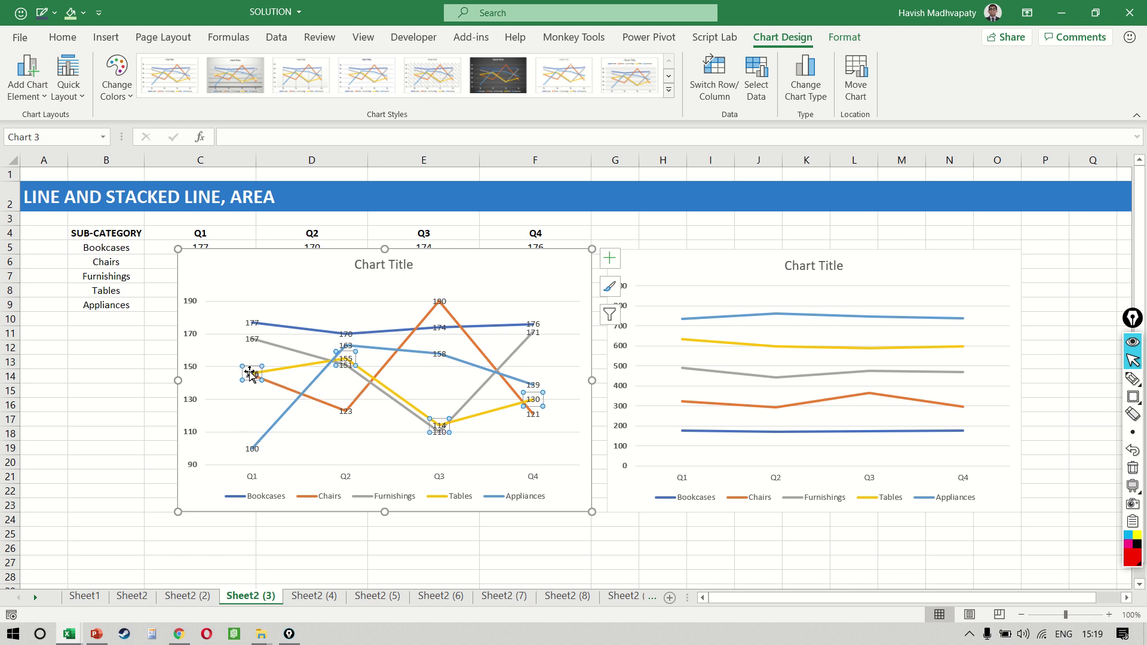
{"action": "key", "text": "ctrl+b"}
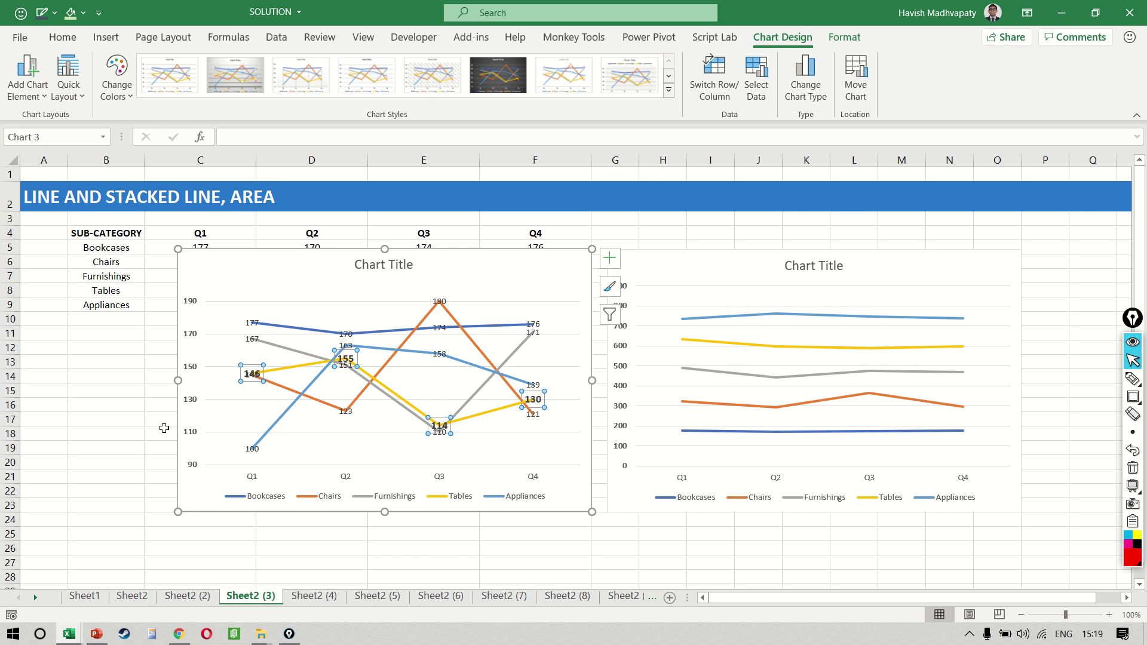
- Switch to a full-screen sheet view and move the labelled line chart below the data table
{"action": "key", "text": "ctrl+shift+F1"}
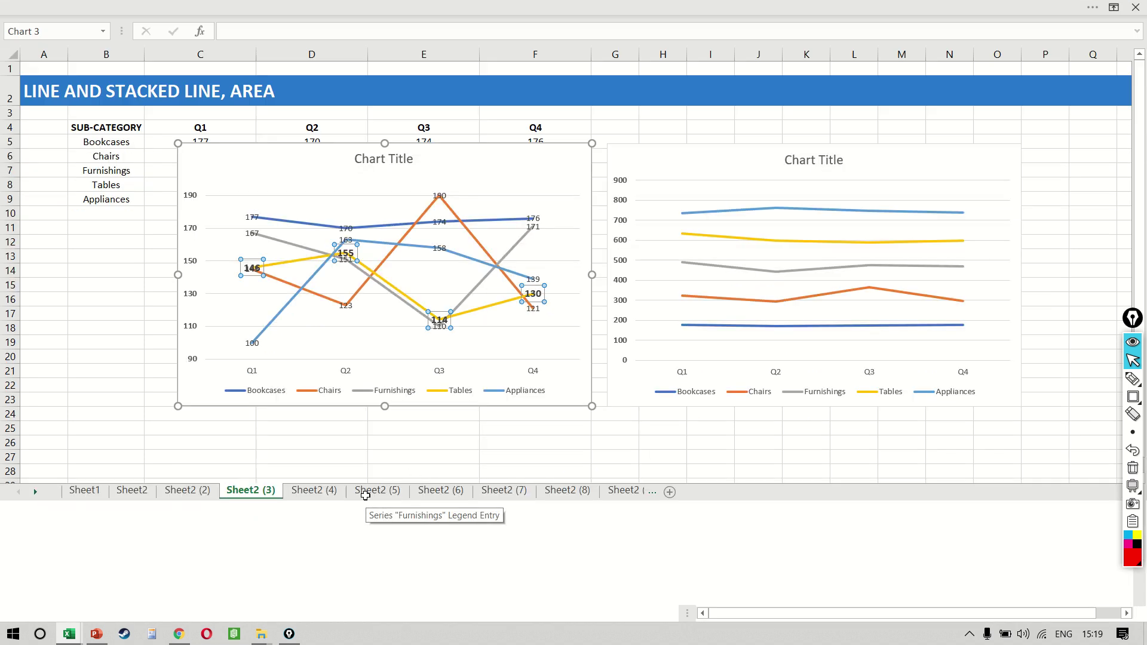
{"action": "left_click_drag", "start_coordinate": [438, 404], "coordinate": [428, 505]}
{"action": "left_click", "coordinate": [467, 541]}
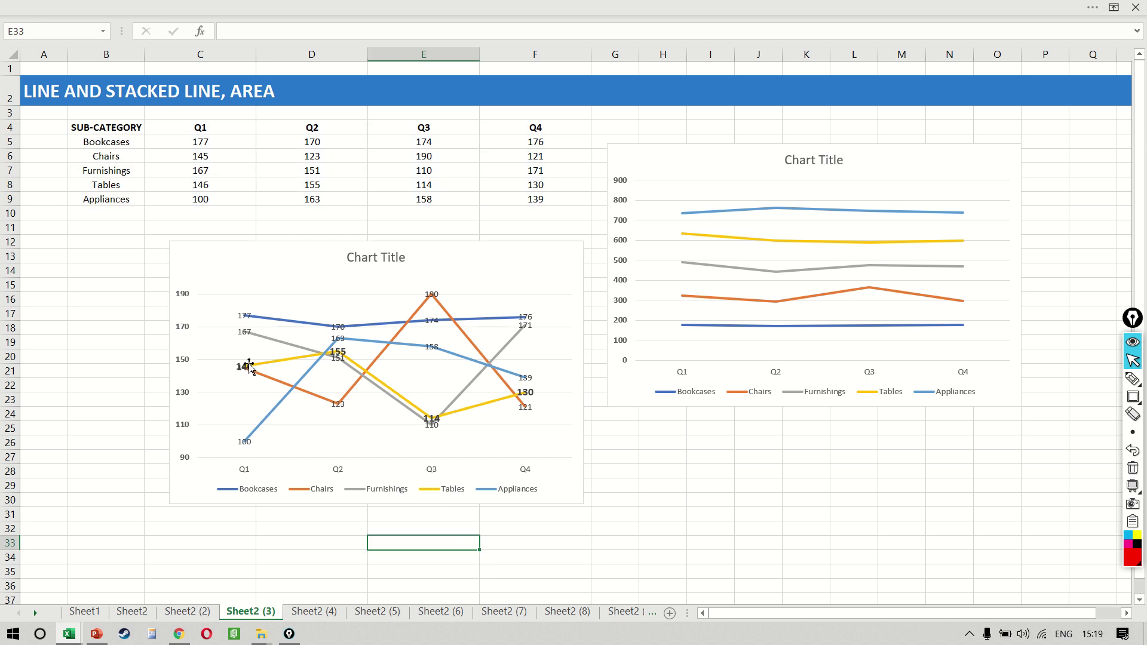
{"action": "left_click", "coordinate": [249, 365]}
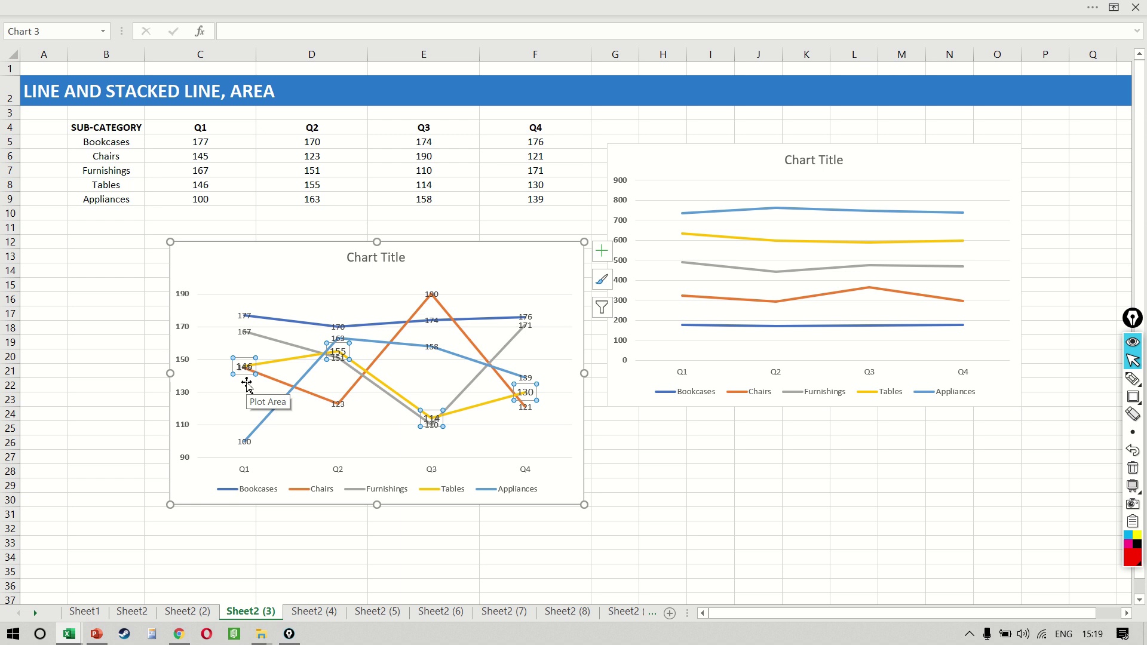
{"action": "key", "text": "ctrl+shift+p"}
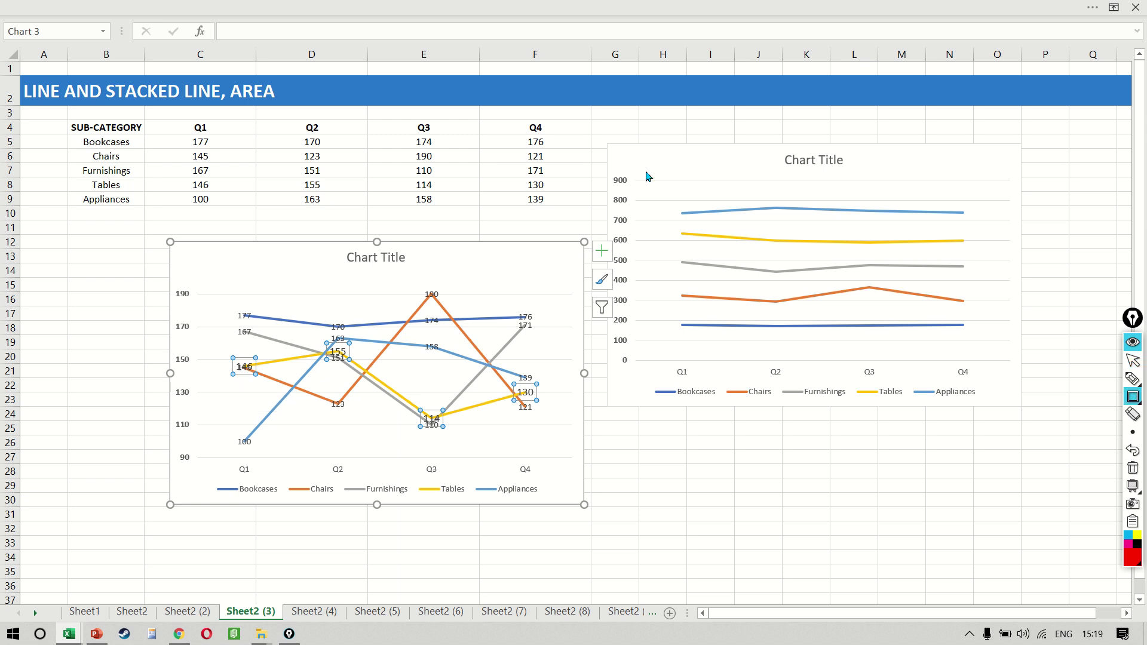
{"action": "left_click_drag", "start_coordinate": [654, 185], "coordinate": [723, 366]}
{"action": "key", "text": "ctrl+shift+c"}
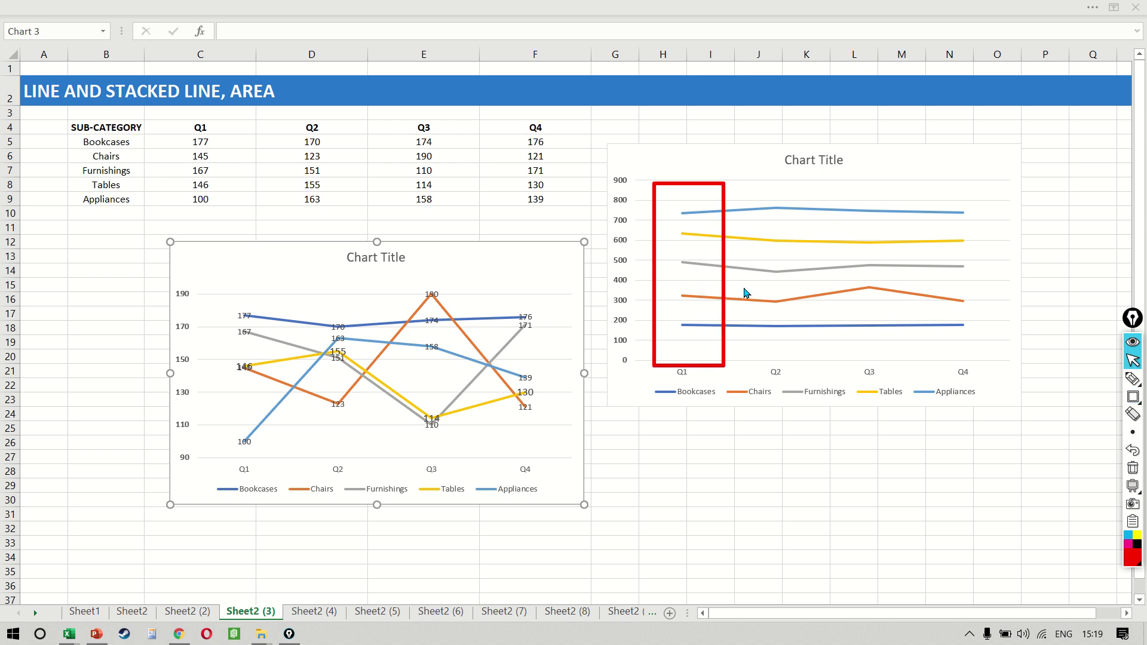
- Restore the ribbon and interface above the full-screen sheet
{"action": "mouse_move", "coordinate": [746, 6]}
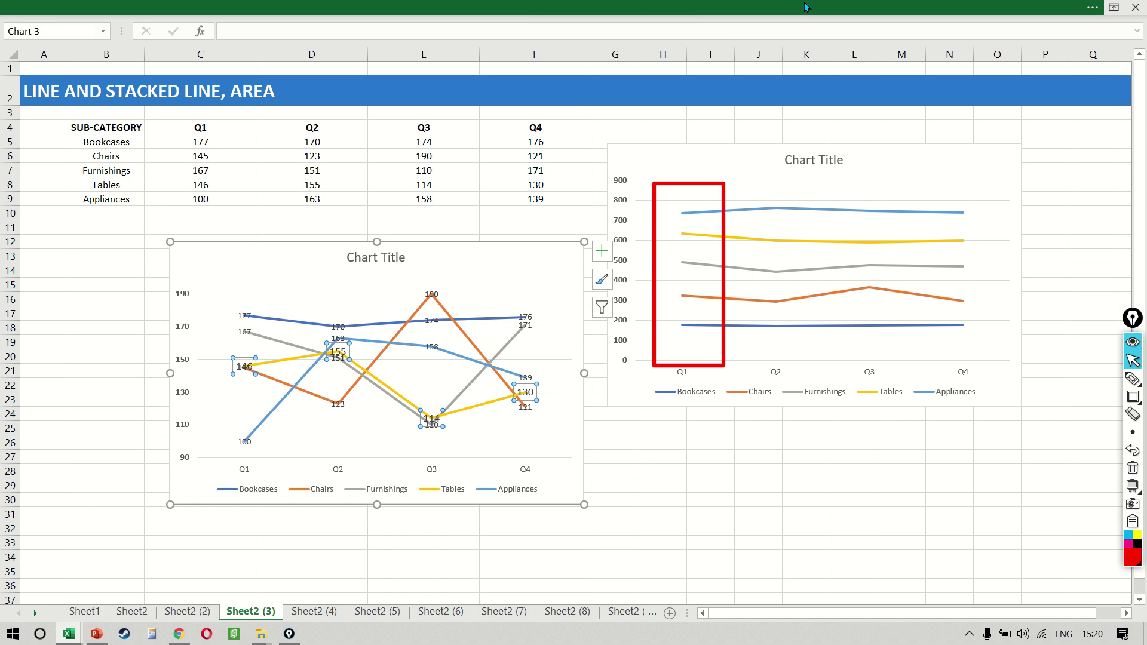
{"action": "left_click", "coordinate": [806, 7]}
{"action": "left_click", "coordinate": [40, 73]}
{"action": "mouse_move", "coordinate": [80, 183]}
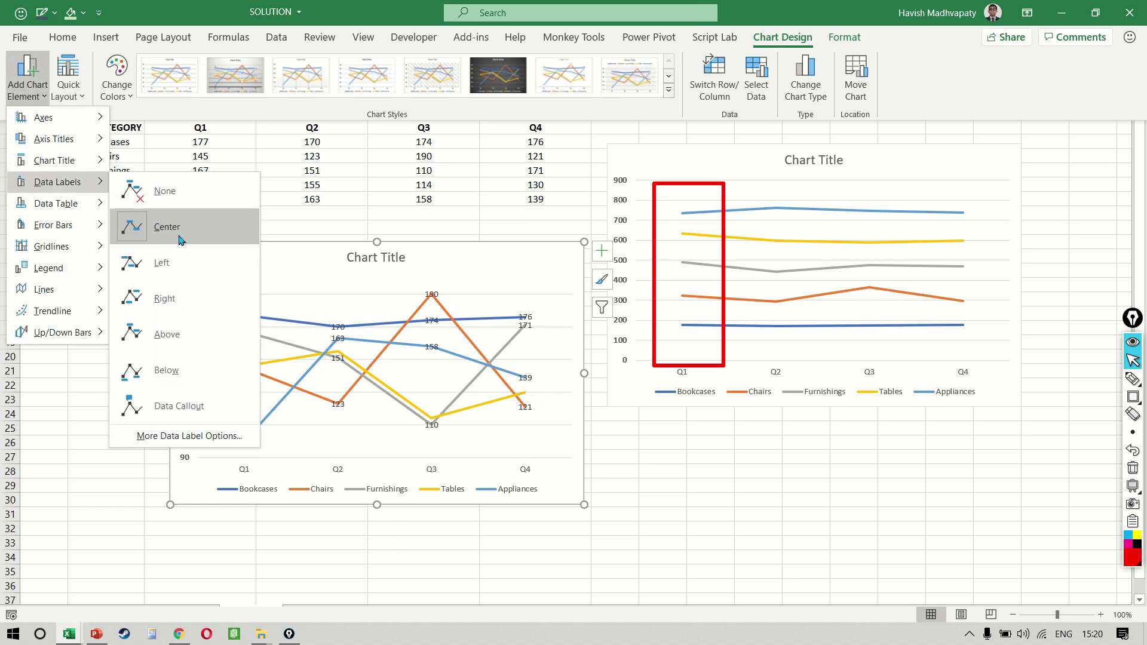
{"action": "left_click", "coordinate": [867, 370]}
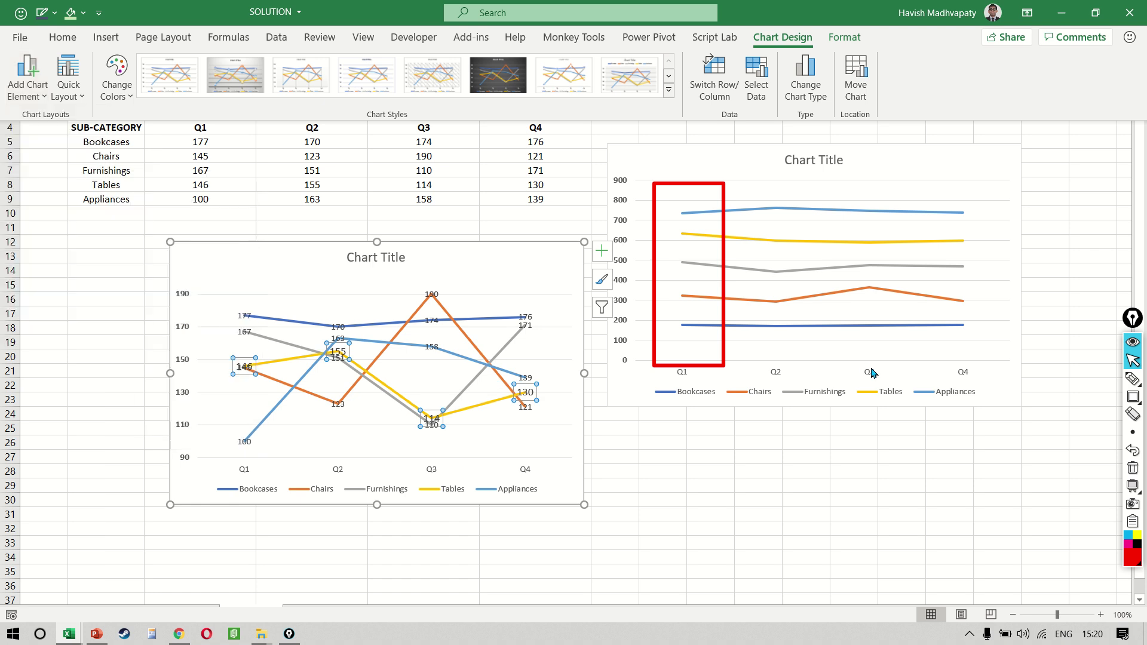
- Add data labels positioned Left of each point to the stacked line chart
{"action": "left_click", "coordinate": [871, 372]}
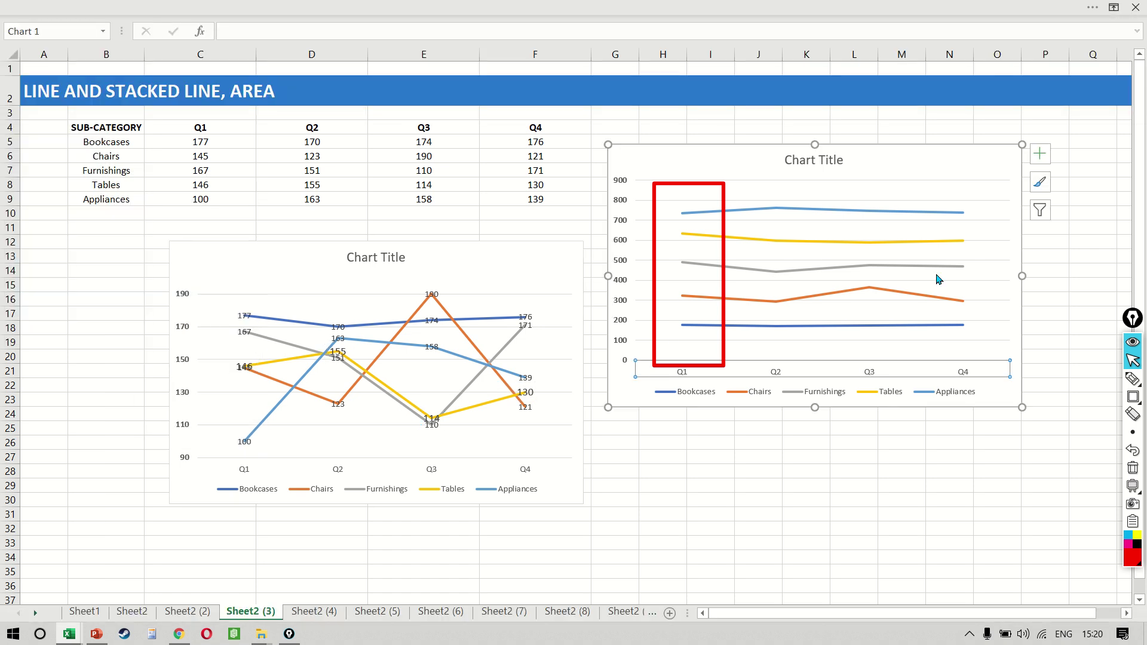
{"action": "left_click", "coordinate": [1039, 155]}
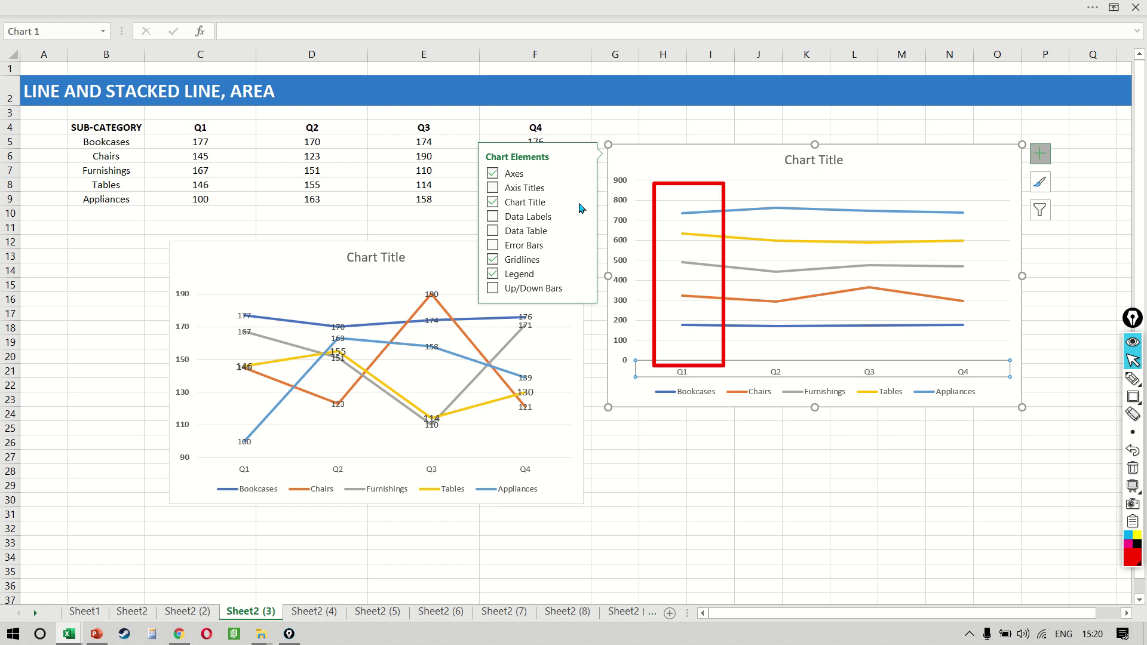
{"action": "left_click", "coordinate": [582, 214]}
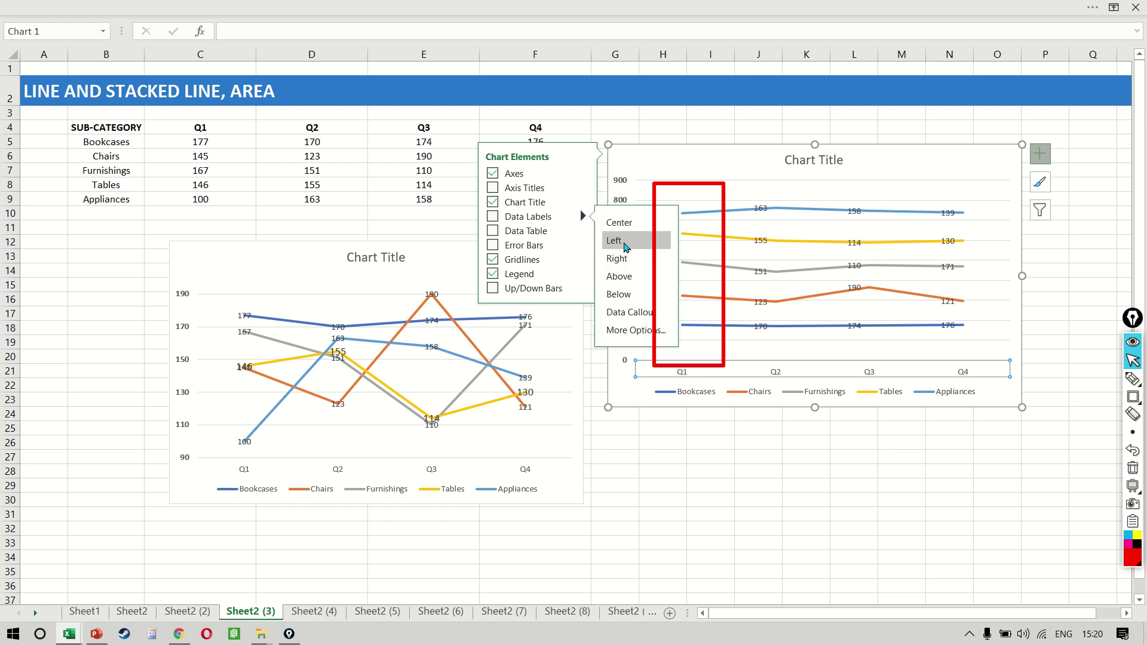
{"action": "left_click", "coordinate": [626, 247]}
{"action": "left_click", "coordinate": [737, 443]}
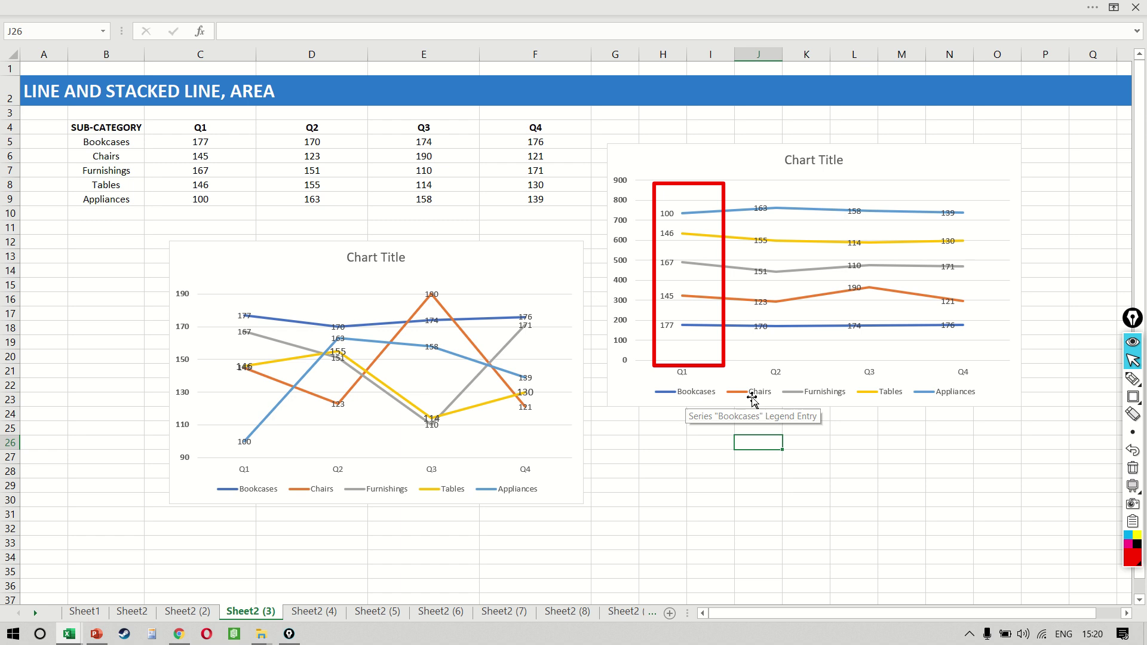
{"action": "key", "text": "Delete"}
{"action": "key", "text": "r"}
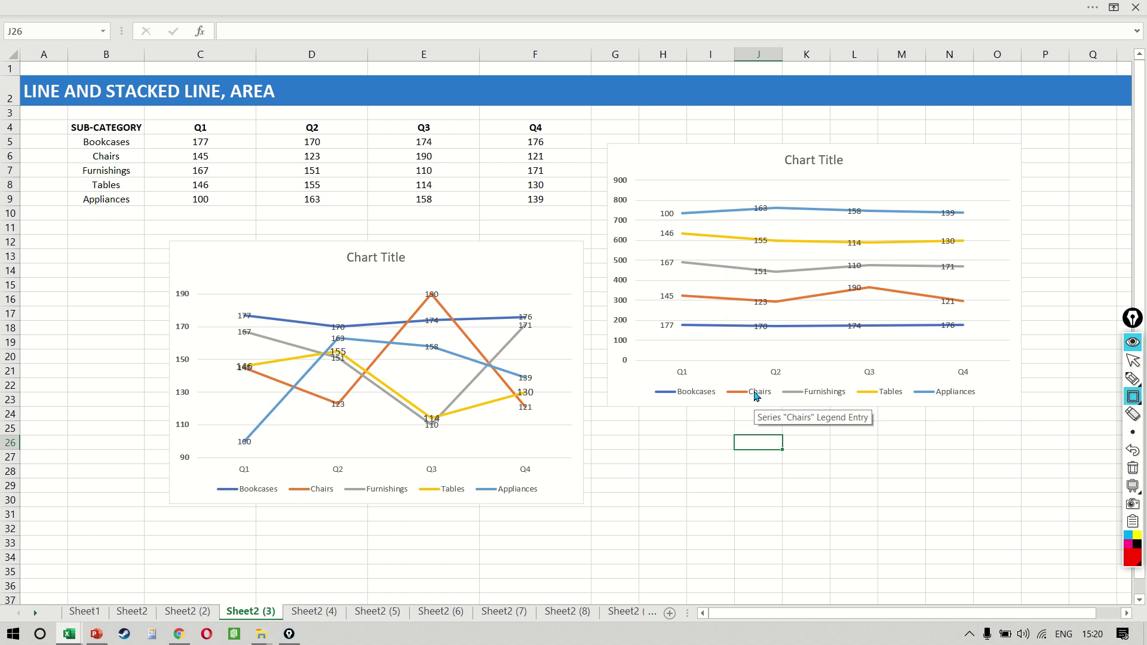
{"action": "left_click_drag", "start_coordinate": [647, 276], "coordinate": [688, 358]}
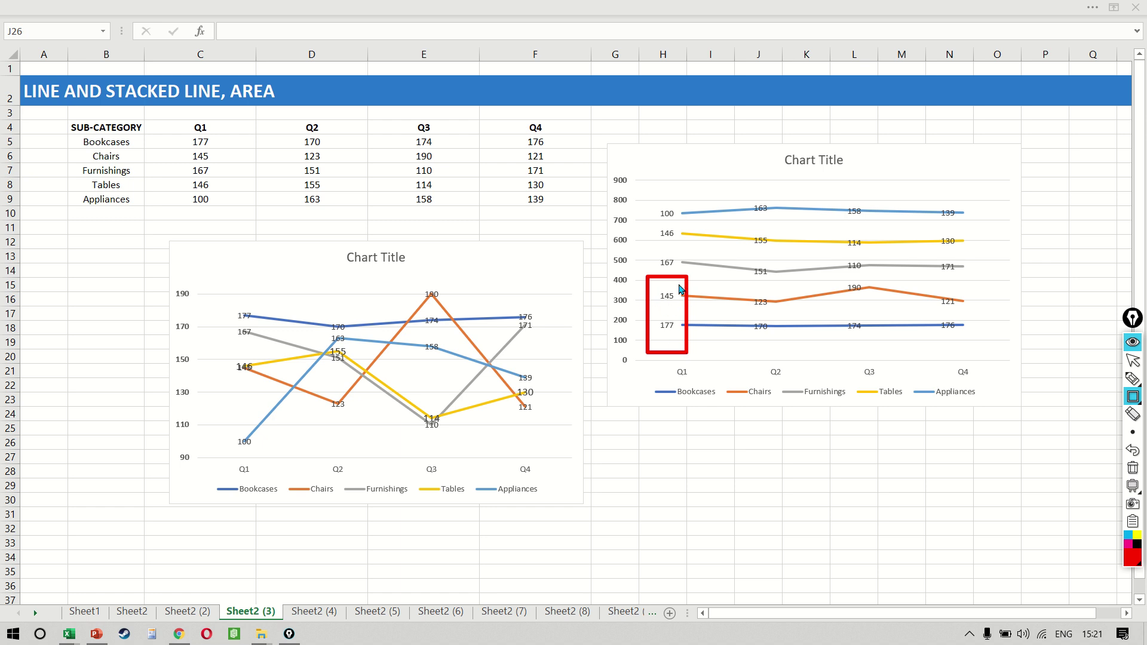
- Undo the last edit and drag elements within the stacked line chart
{"action": "key", "text": "ctrl+z"}
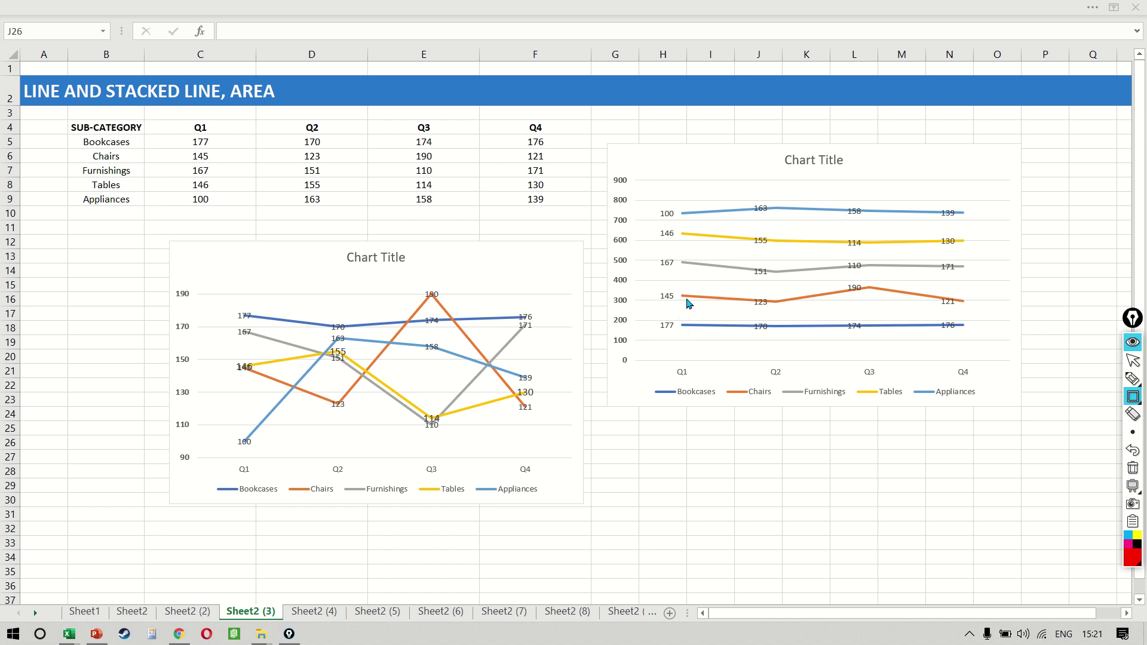
{"action": "key", "text": "Escape"}
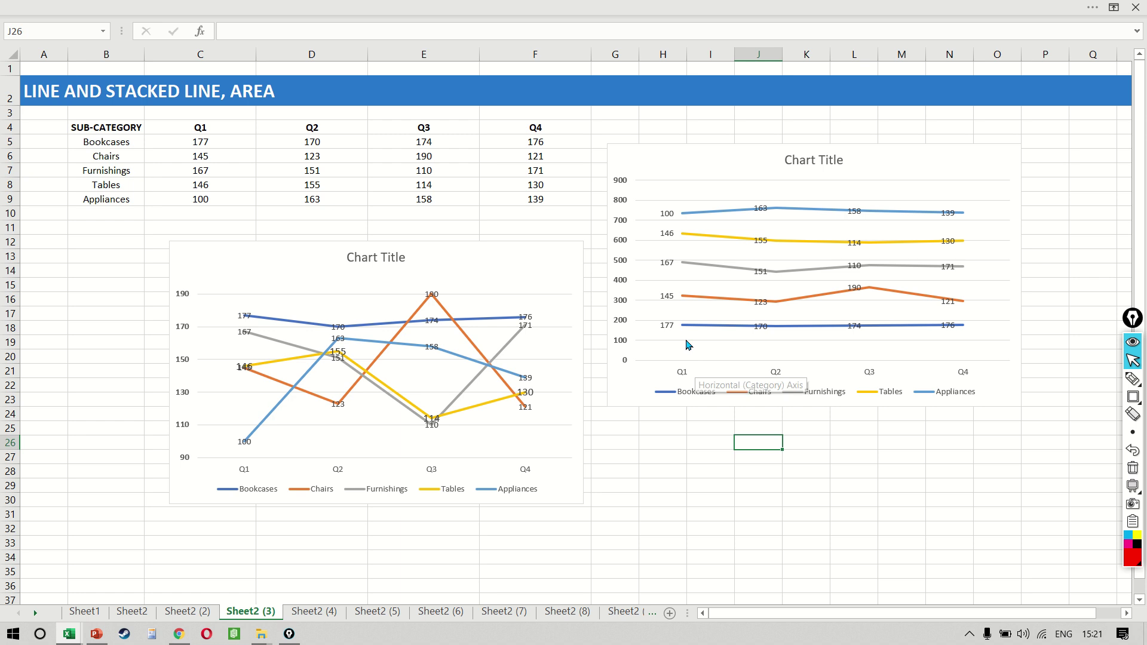
{"action": "key", "text": "r"}
{"action": "left_click_drag", "start_coordinate": [682, 427], "coordinate": [694, 507]}
{"action": "mouse_move", "coordinate": [704, 380]}
{"action": "left_mouse_down"}
{"action": "mouse_move", "coordinate": [672, 257]}
{"action": "mouse_move", "coordinate": [653, 249]}
{"action": "left_mouse_up"}
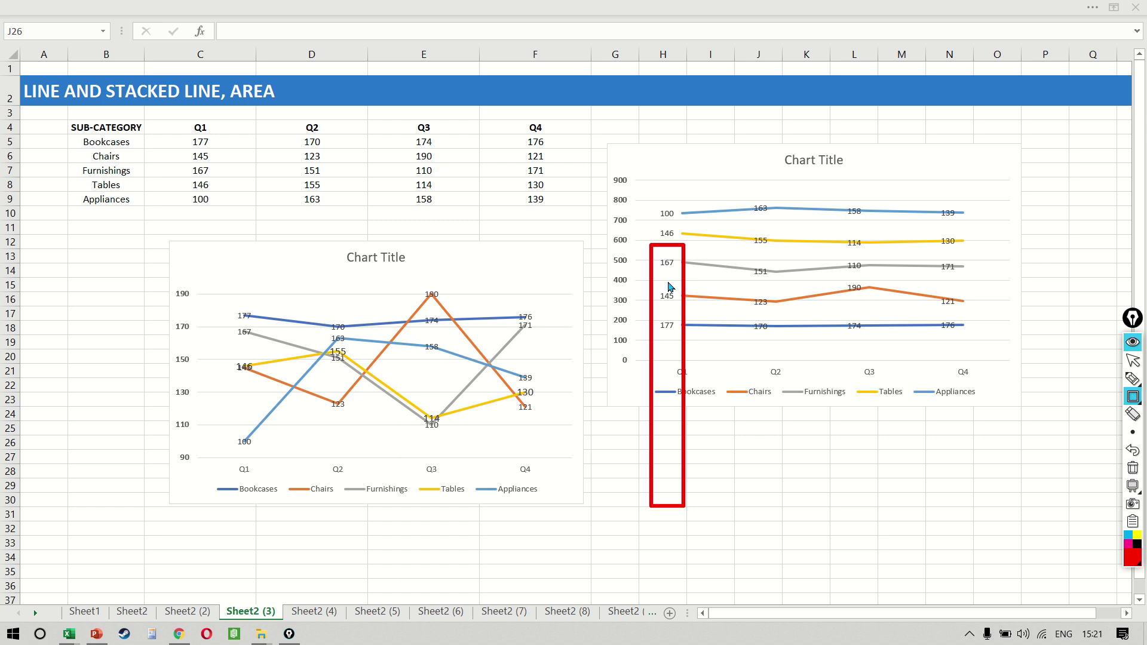
{"action": "key", "text": "Escape"}
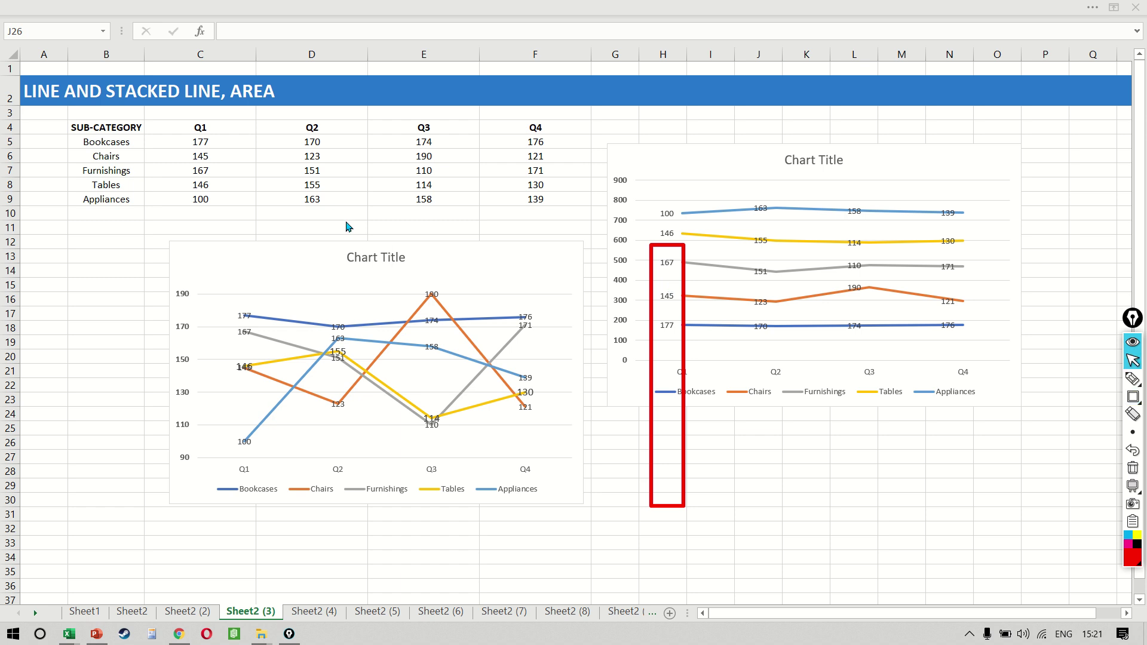
- Bring back the ribbon tabs, title bar and status bar with Ctrl+F1
{"action": "key", "text": "ctrl+shift+F1"}
{"action": "key", "text": "ctrl+F1"}
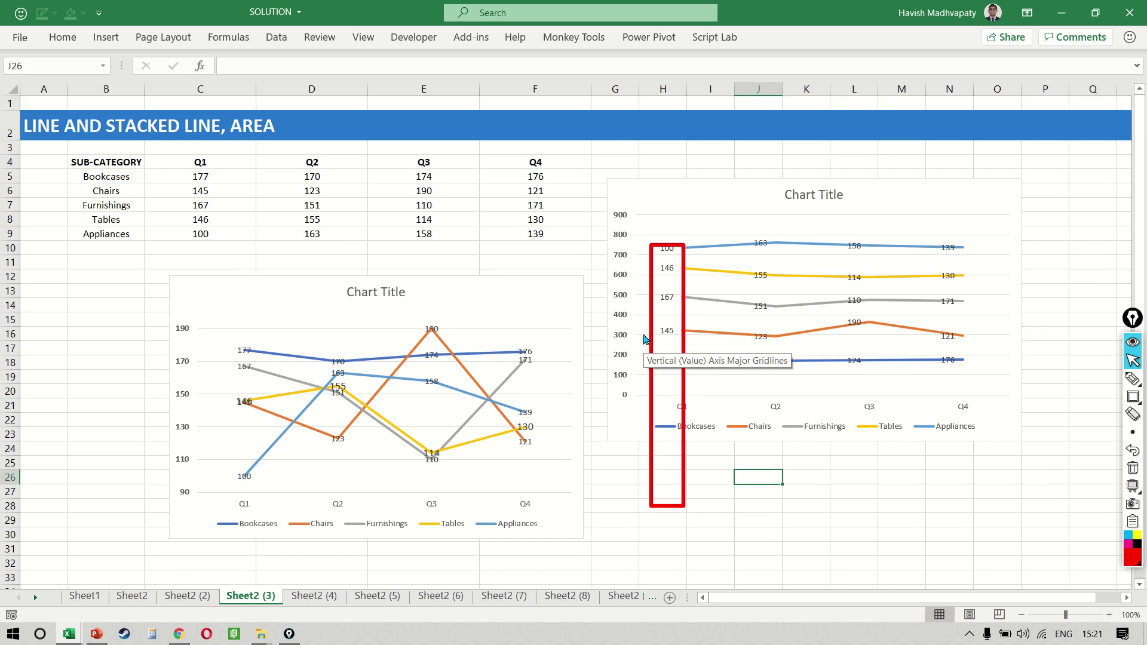
{"action": "key", "text": "ctrl+z"}
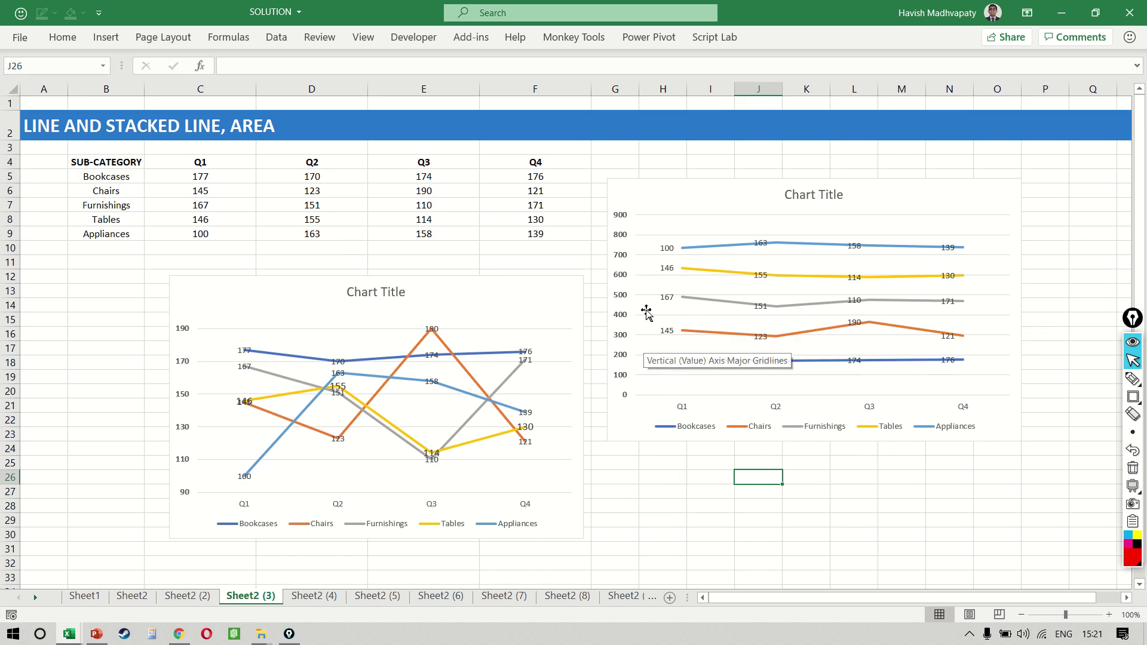
{"action": "key", "text": "ctrl+shift+r"}
{"action": "mouse_move", "coordinate": [649, 284]}
{"action": "left_mouse_down"}
{"action": "mouse_move", "coordinate": [705, 334]}
{"action": "mouse_move", "coordinate": [687, 389]}
{"action": "mouse_move", "coordinate": [685, 380]}
{"action": "left_mouse_up"}
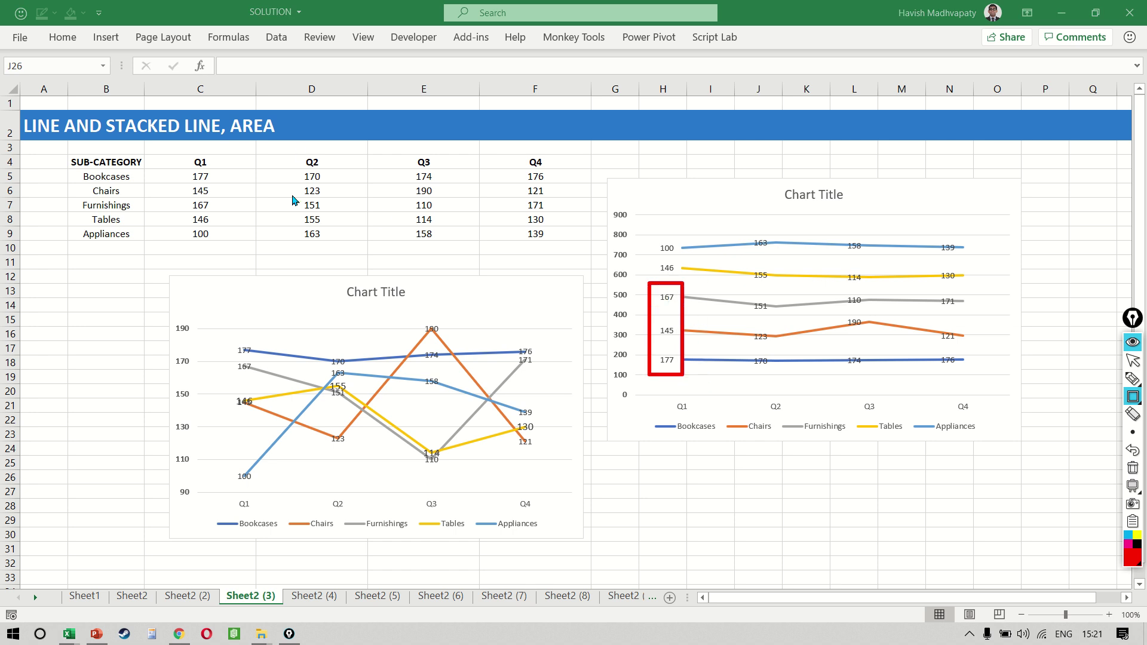
{"action": "key", "text": "ctrl+shift+1"}
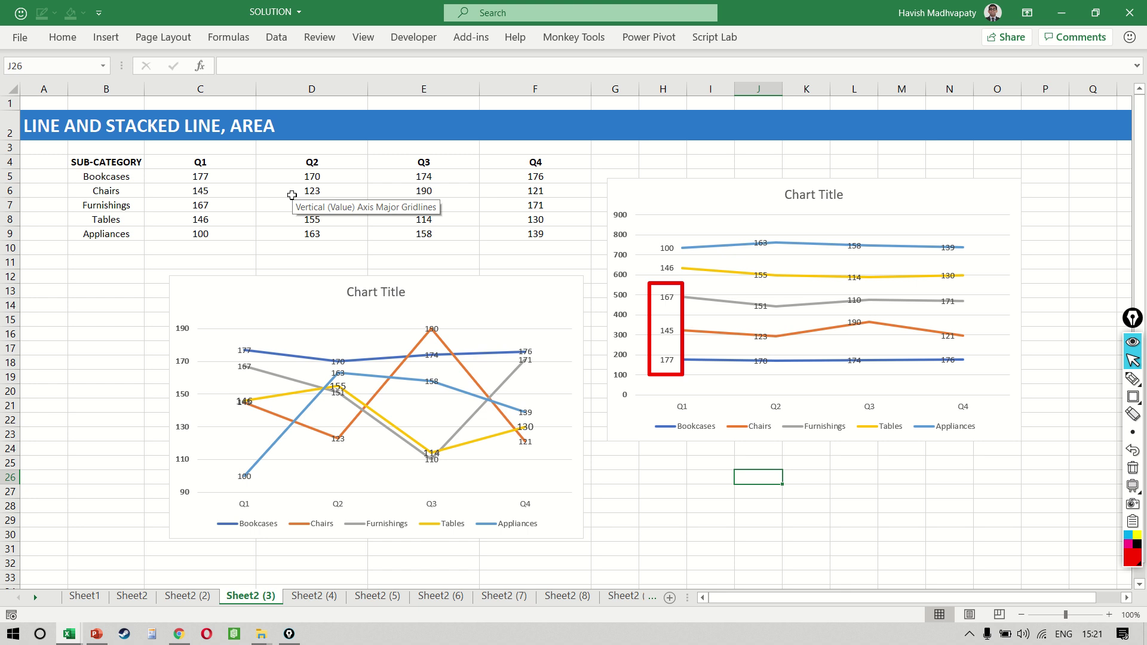
- Move the left line chart up so it starts just below the Q1–Q4 header row
{"action": "left_click", "coordinate": [200, 209]}
{"action": "key", "text": "Up"}
{"action": "key", "text": "Up"}
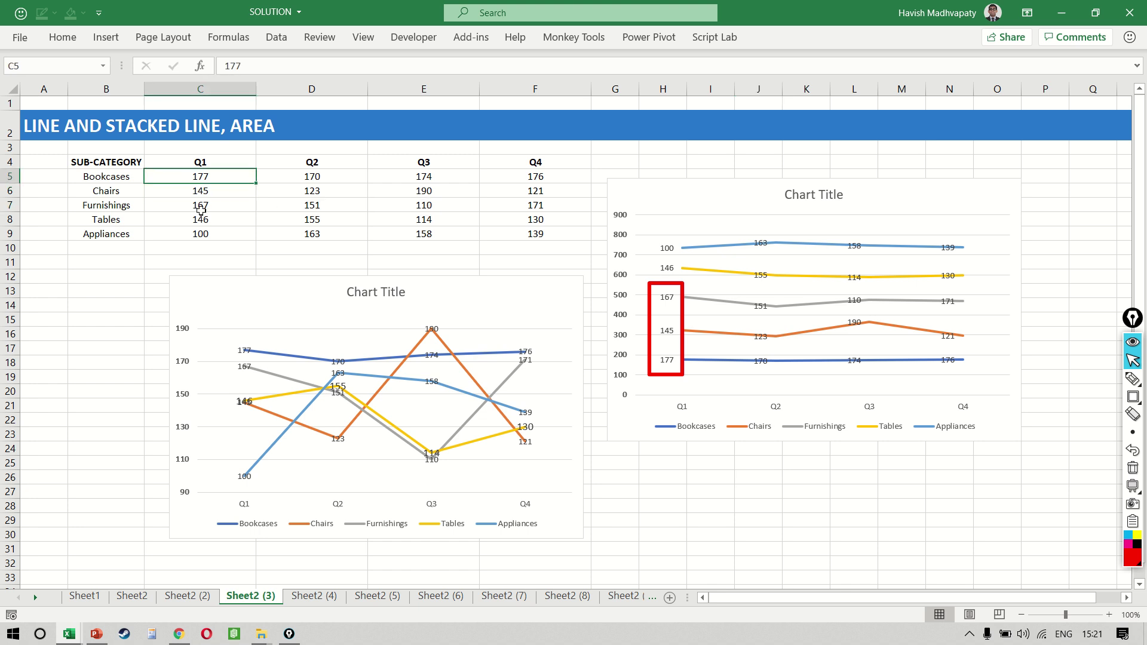
{"action": "key", "text": "shift+Right"}
{"action": "key", "text": "shift+Right"}
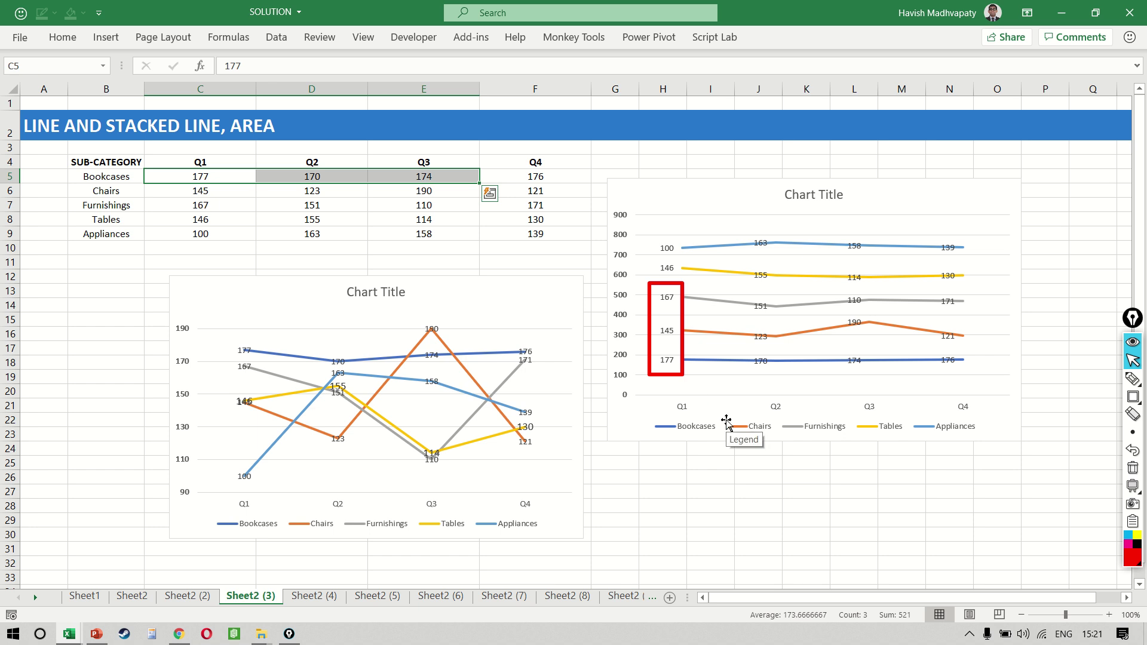
{"action": "left_click_drag", "start_coordinate": [581, 503], "coordinate": [584, 406]}
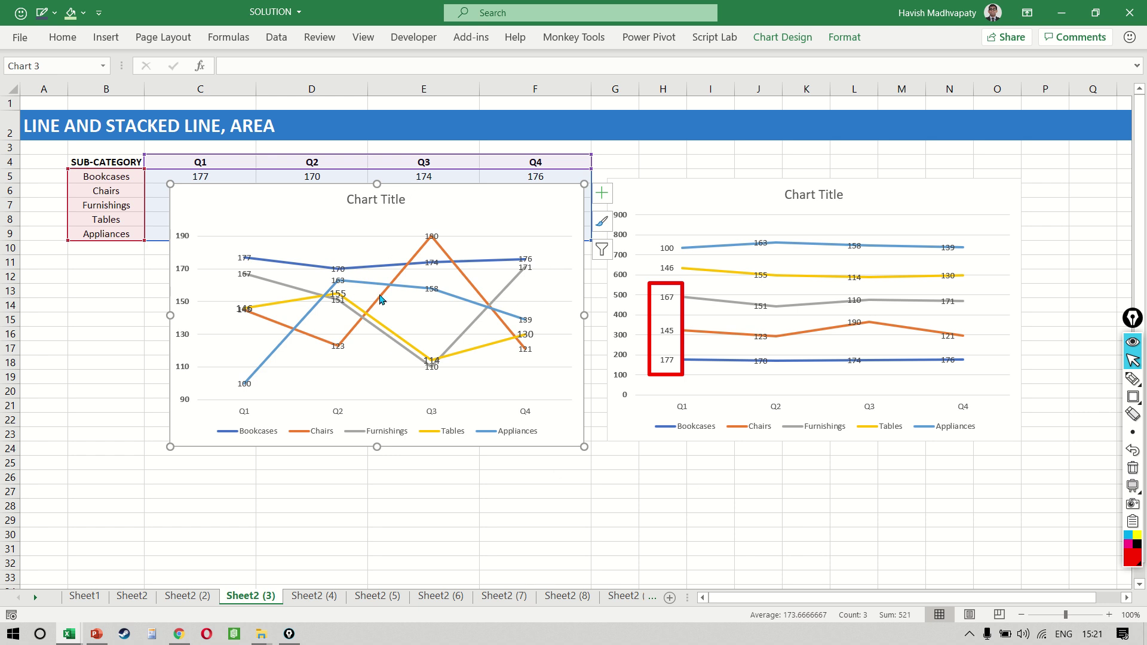
{"action": "mouse_move", "coordinate": [377, 308]}
- Paste a copy of the labelled stacked line chart at cell P16
{"action": "left_click", "coordinate": [729, 191]}
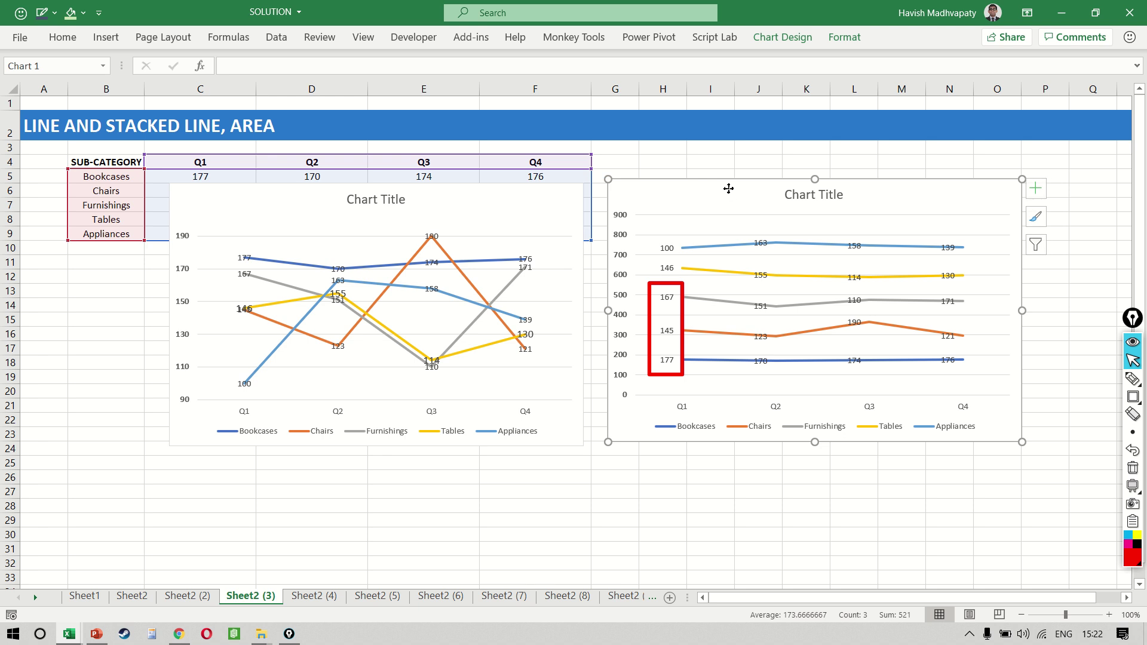
{"action": "key", "text": "ctrl+c"}
{"action": "left_click", "coordinate": [1062, 333]}
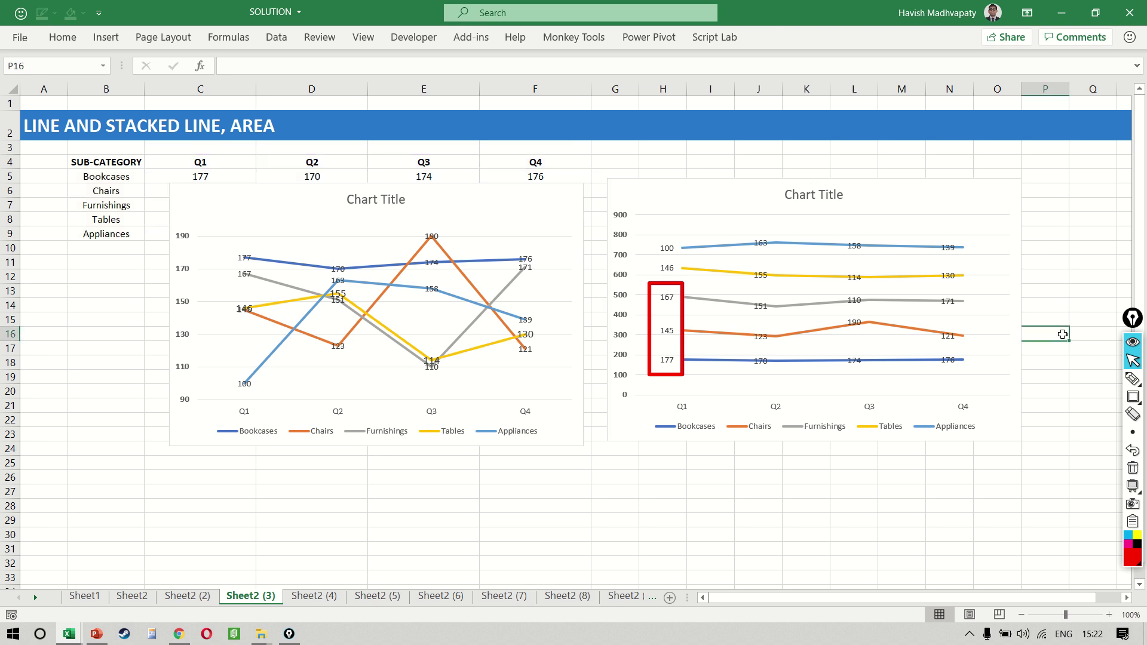
{"action": "key", "text": "ctrl+v"}
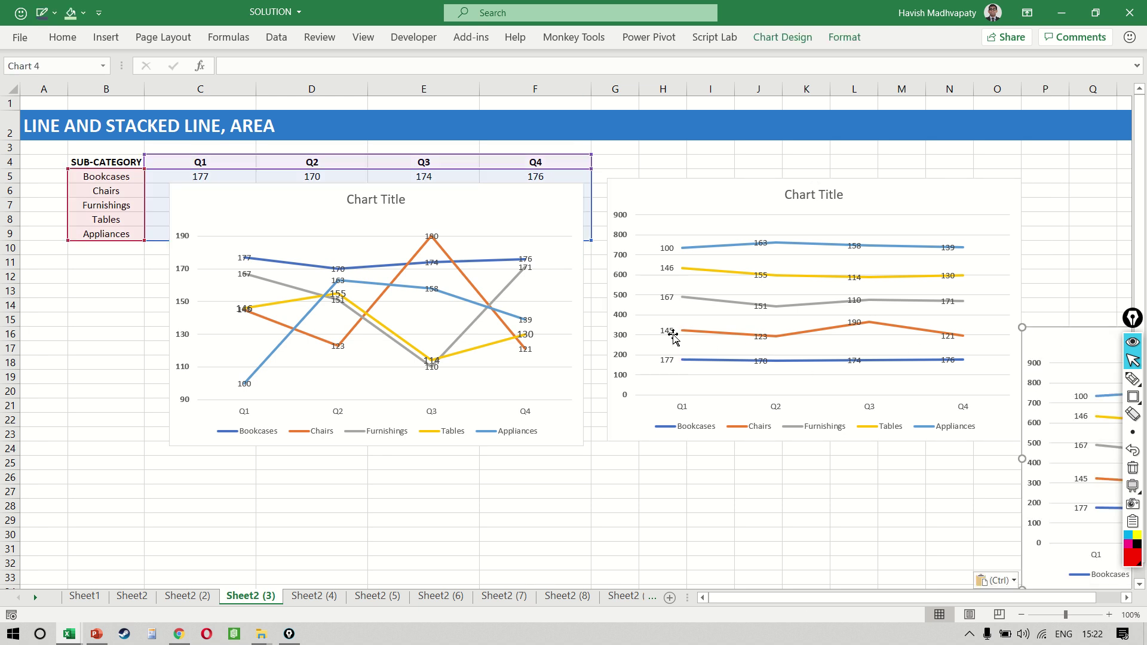
- Drag the pasted copy up to sit to the right of the other two charts
{"action": "left_click", "coordinate": [750, 517]}
{"action": "scroll", "coordinate": [750, 518], "scroll_direction": "right", "scroll_amount": 1}
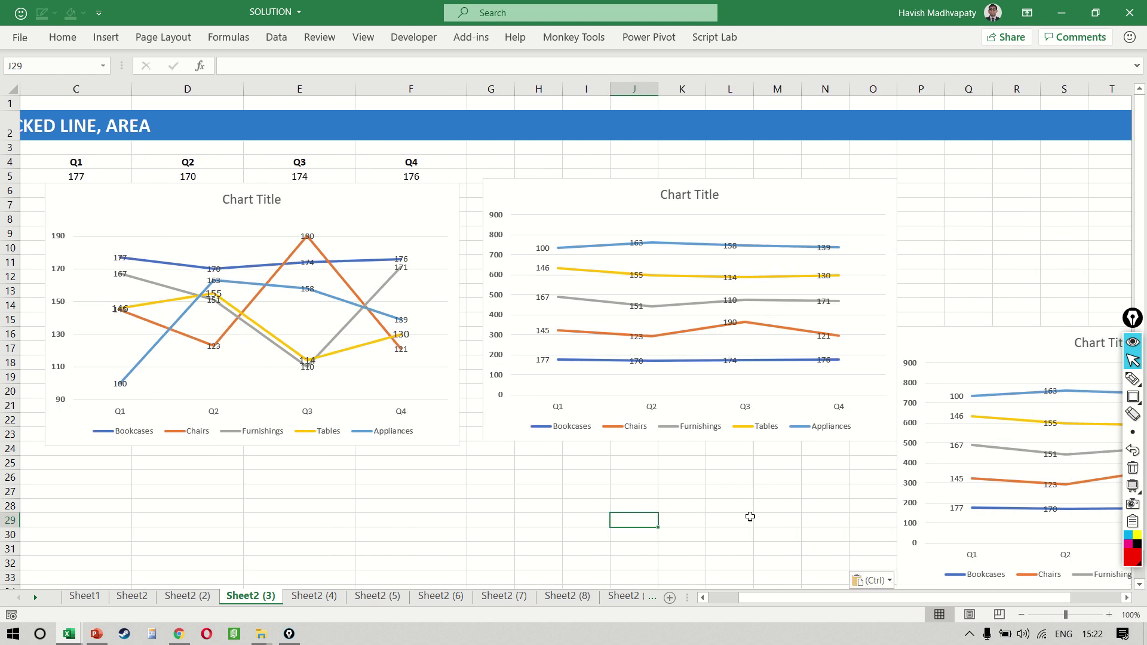
{"action": "scroll", "coordinate": [750, 518], "scroll_direction": "down", "scroll_amount": 2}
{"action": "left_click", "coordinate": [900, 296]}
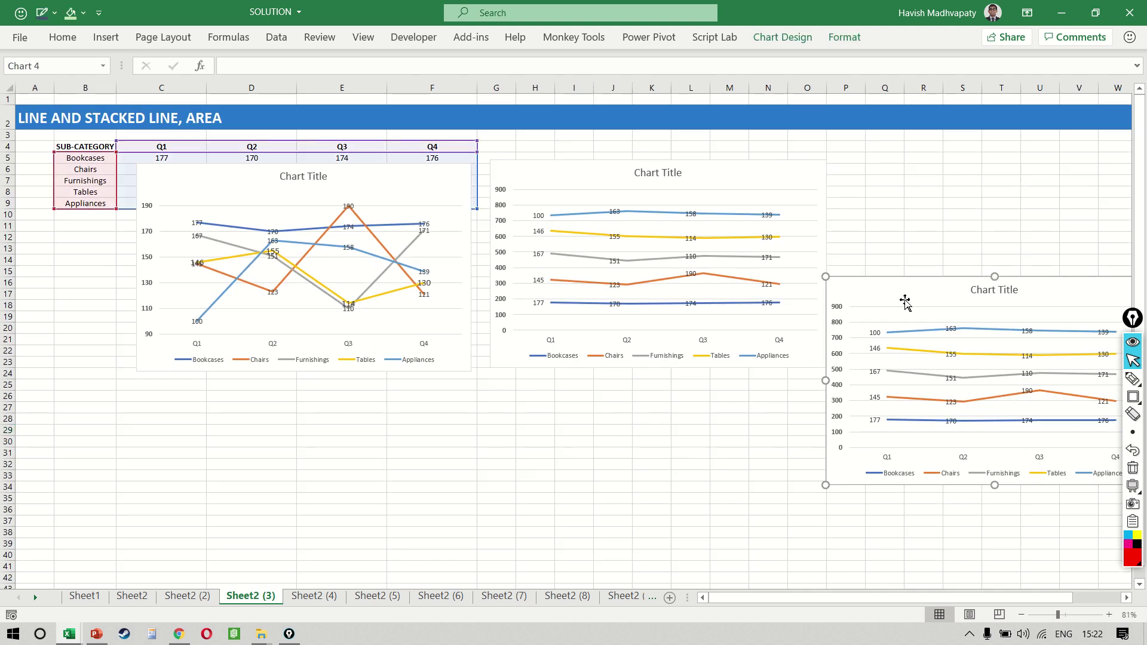
{"action": "left_click_drag", "start_coordinate": [901, 277], "coordinate": [924, 155]}
{"action": "scroll", "coordinate": [925, 157], "scroll_direction": "right", "scroll_amount": 2}
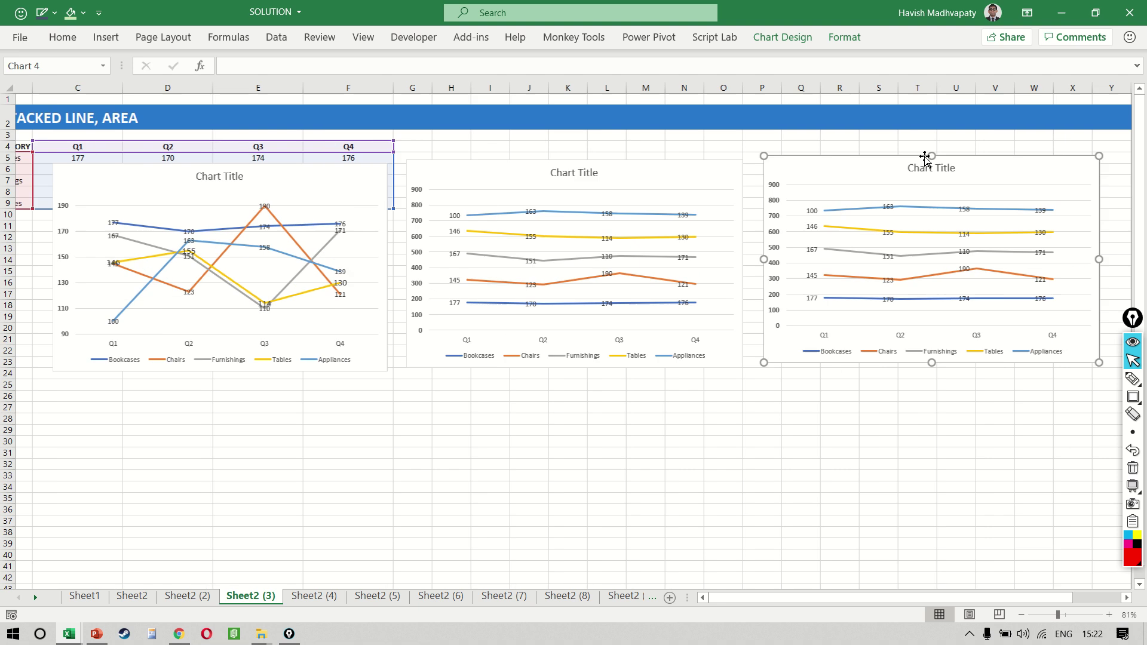
- Change the copied chart to the plain Area chart type, the first Area subtype
{"action": "left_click", "coordinate": [803, 39]}
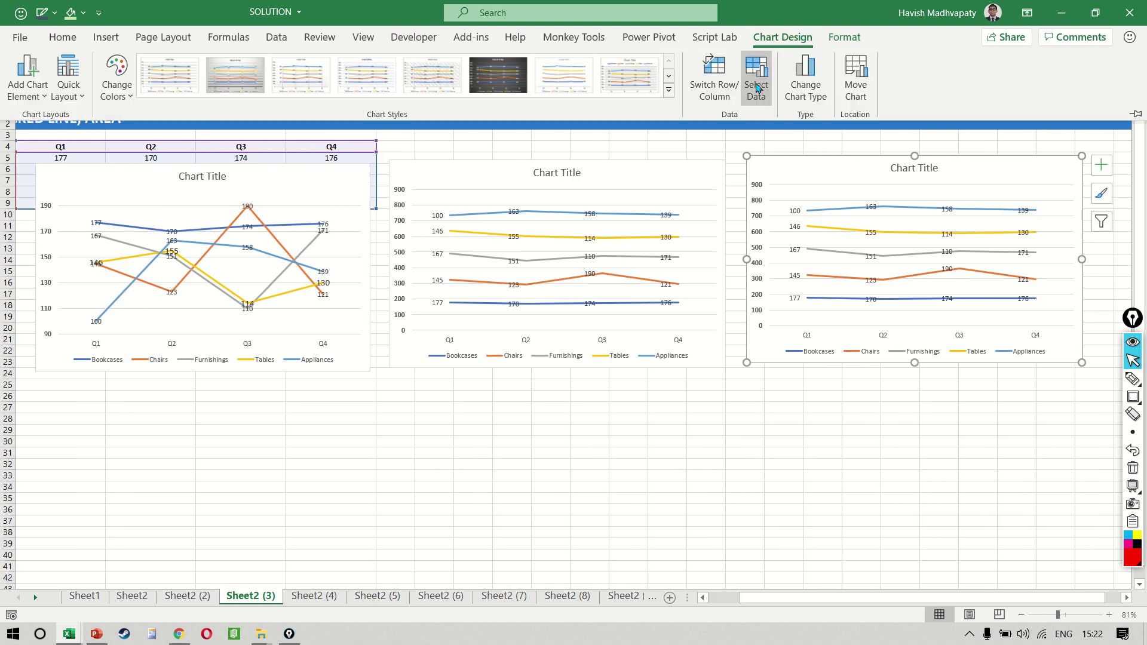
{"action": "left_click", "coordinate": [795, 86]}
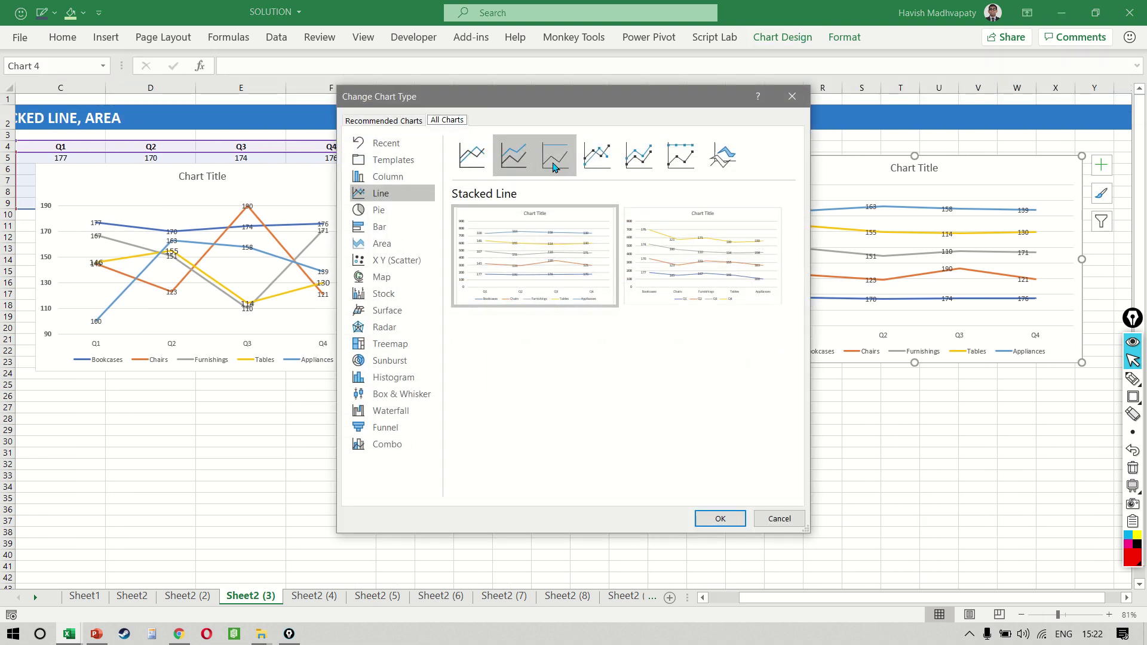
{"action": "left_click", "coordinate": [411, 244]}
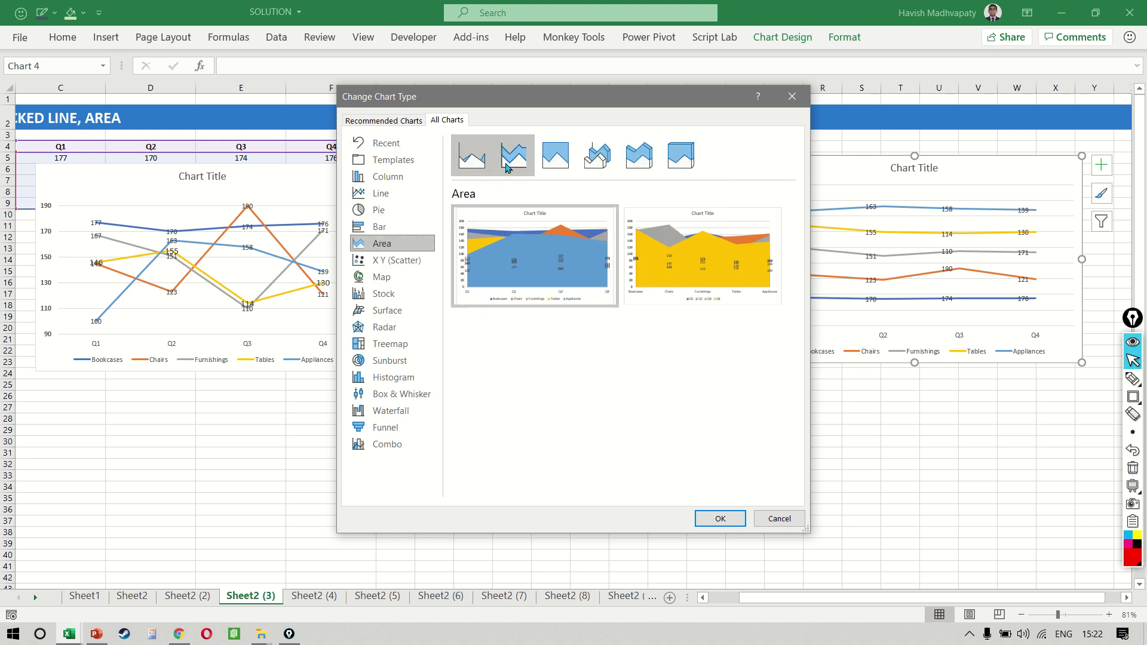
{"action": "left_click", "coordinate": [511, 167]}
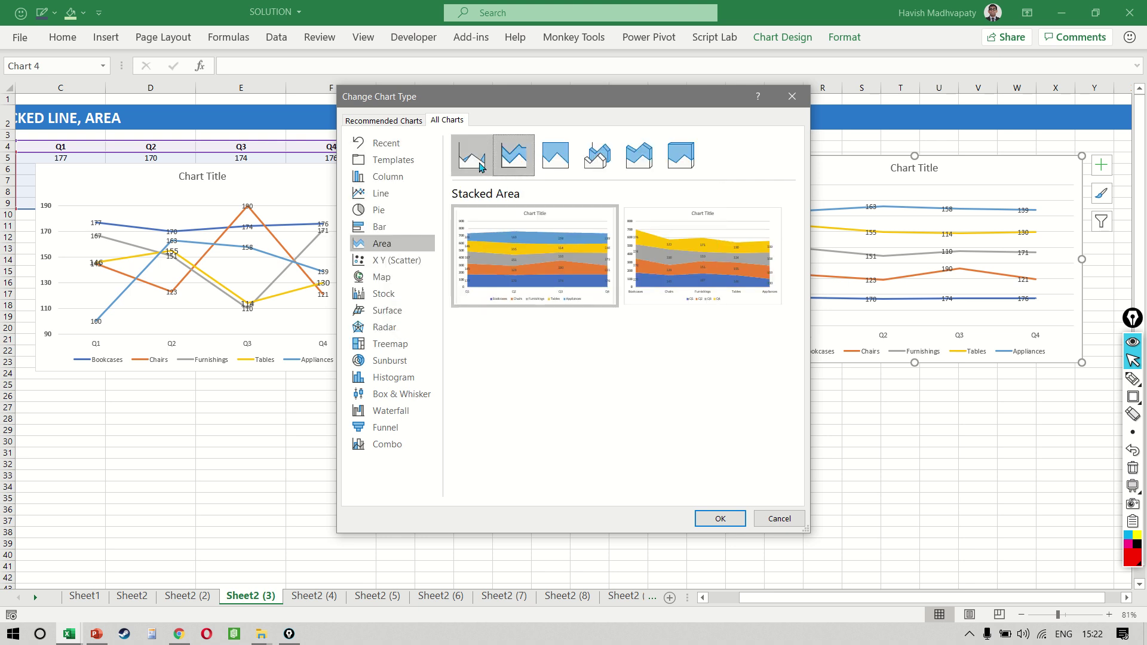
{"action": "left_click", "coordinate": [482, 167]}
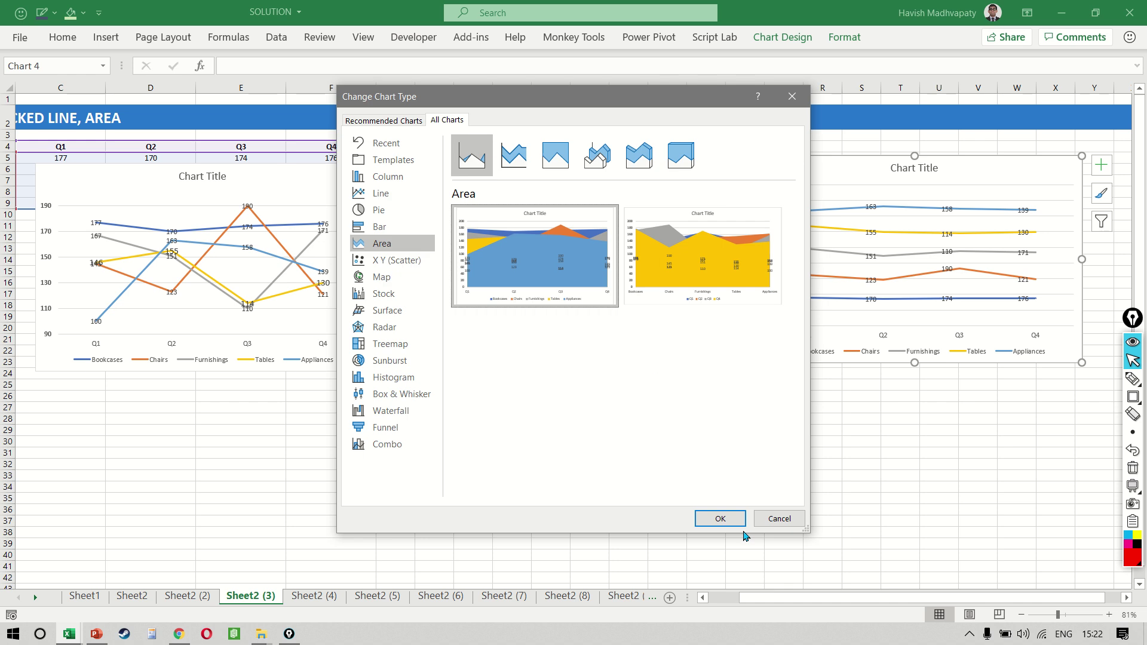
{"action": "left_click", "coordinate": [729, 519]}
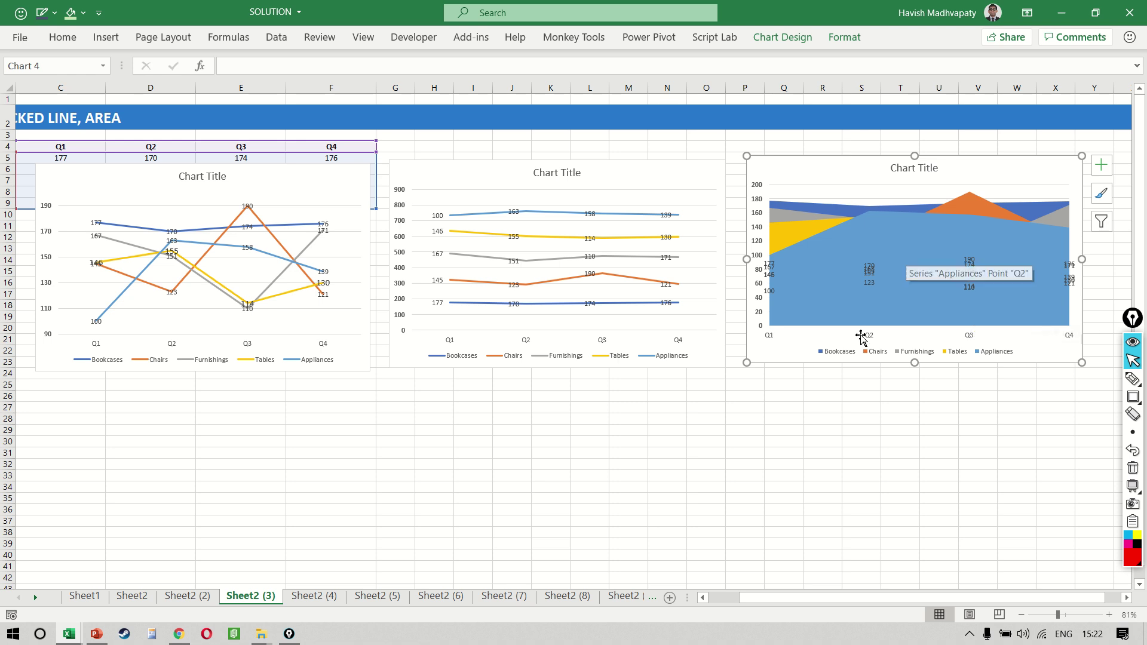
- Enlarge the area chart and delete the Bookcases, Furnishings and Chairs data labels
{"action": "left_click_drag", "start_coordinate": [746, 362], "coordinate": [627, 512]}
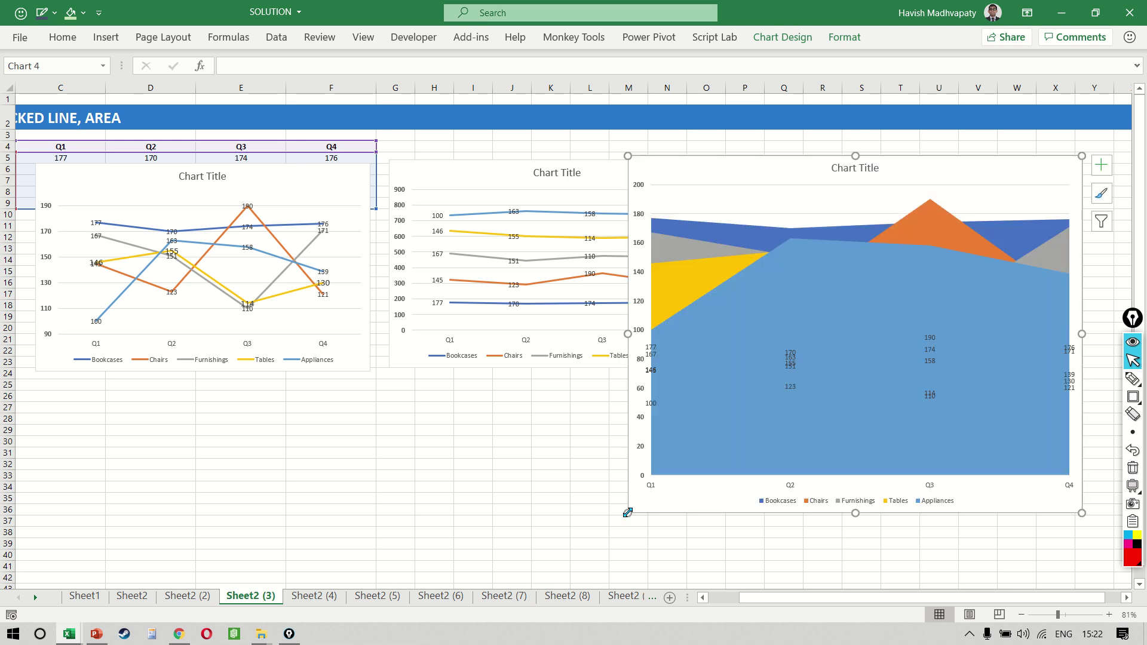
{"action": "left_click", "coordinate": [792, 357]}
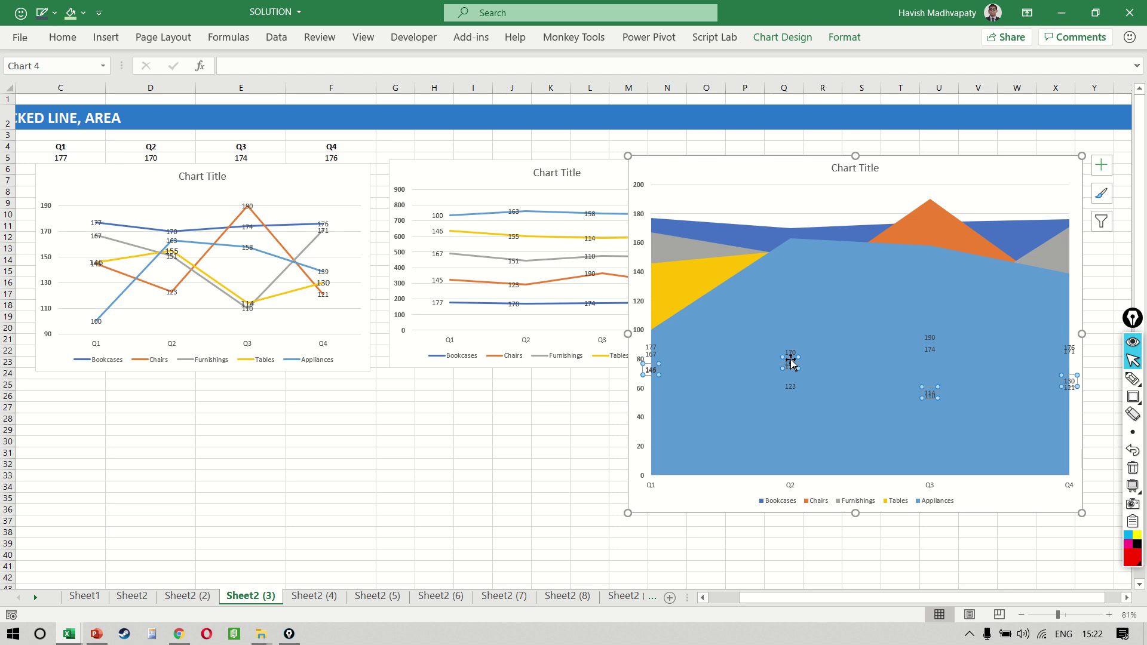
{"action": "left_click", "coordinate": [791, 364]}
{"action": "left_click", "coordinate": [790, 353]}
{"action": "key", "text": "Delete"}
{"action": "left_click", "coordinate": [790, 370]}
{"action": "key", "text": "Delete"}
{"action": "left_click", "coordinate": [789, 387]}
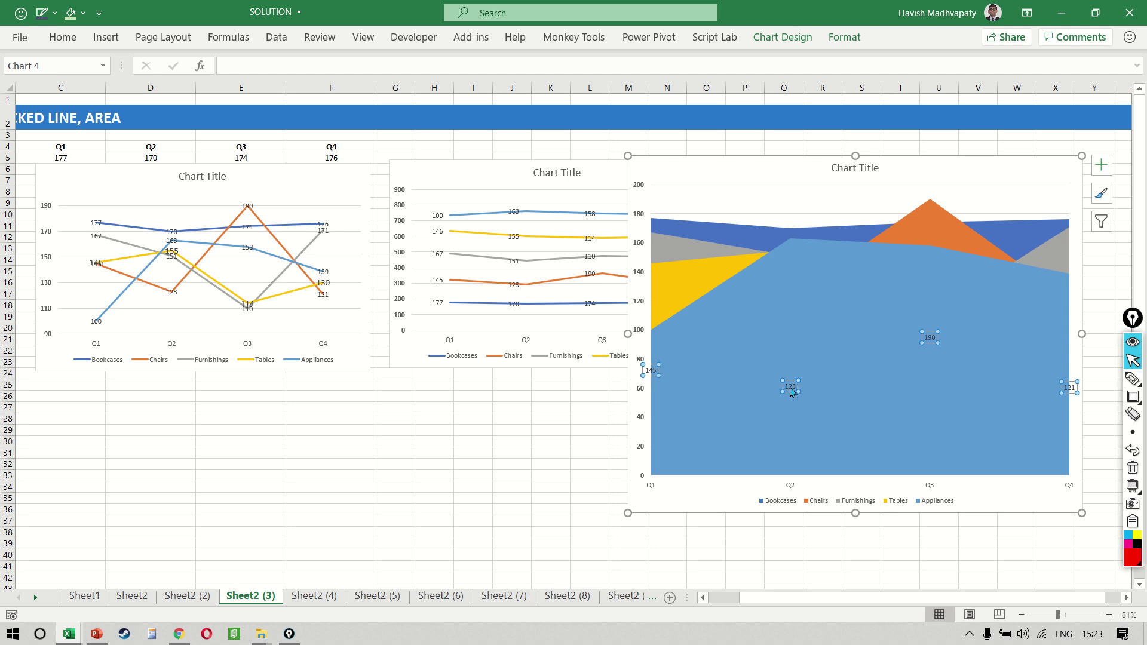
{"action": "key", "text": "Delete"}
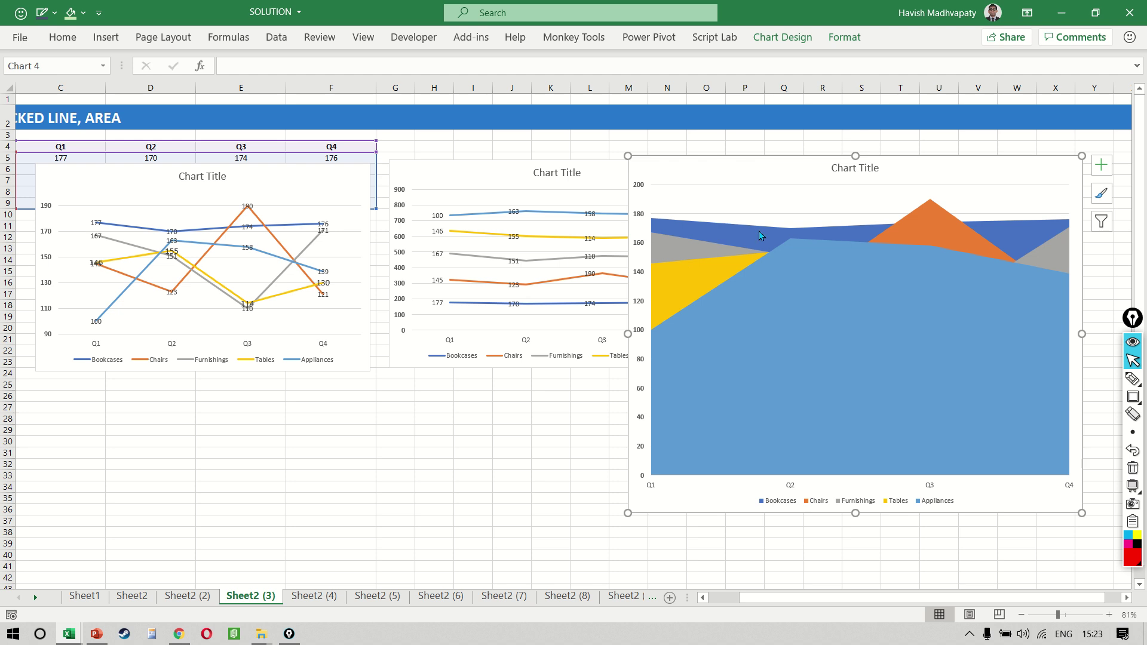
- Make the area chart's legend text bold and larger
{"action": "left_click", "coordinate": [804, 330]}
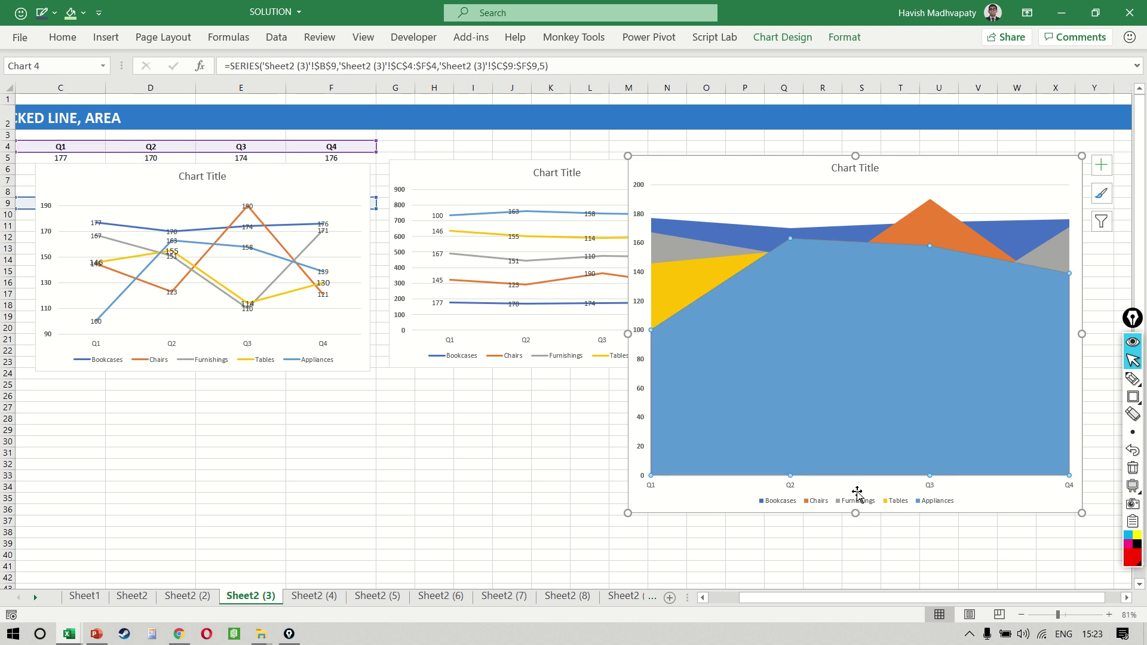
{"action": "left_click", "coordinate": [846, 506]}
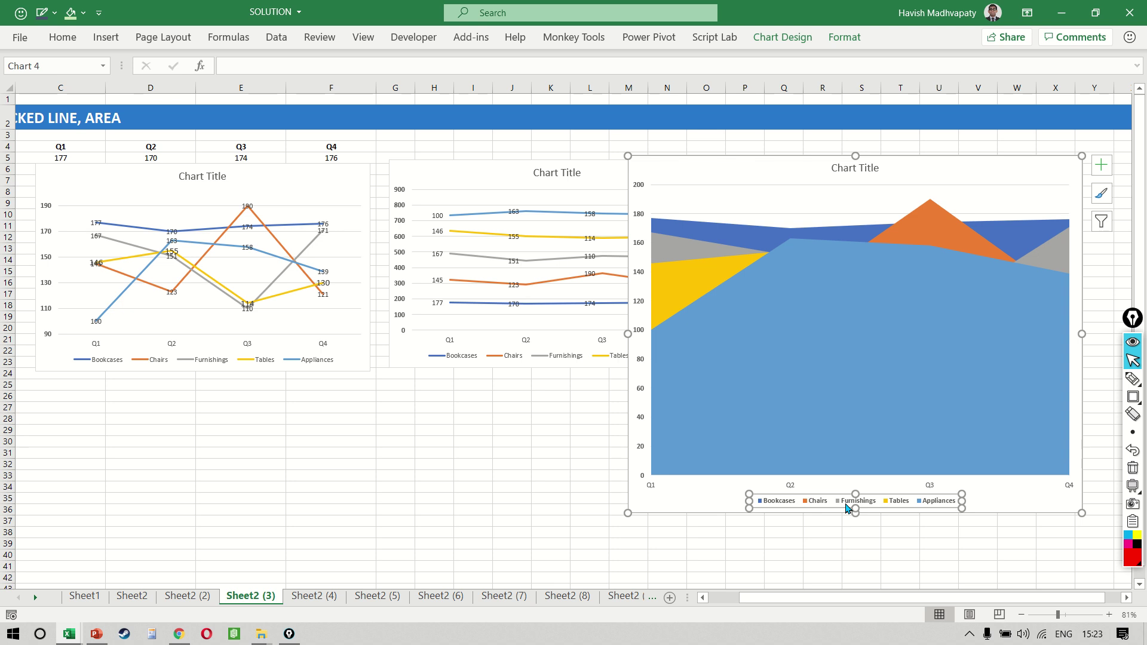
{"action": "key", "text": "ctrl+shift+period"}
{"action": "key", "text": "ctrl+b"}
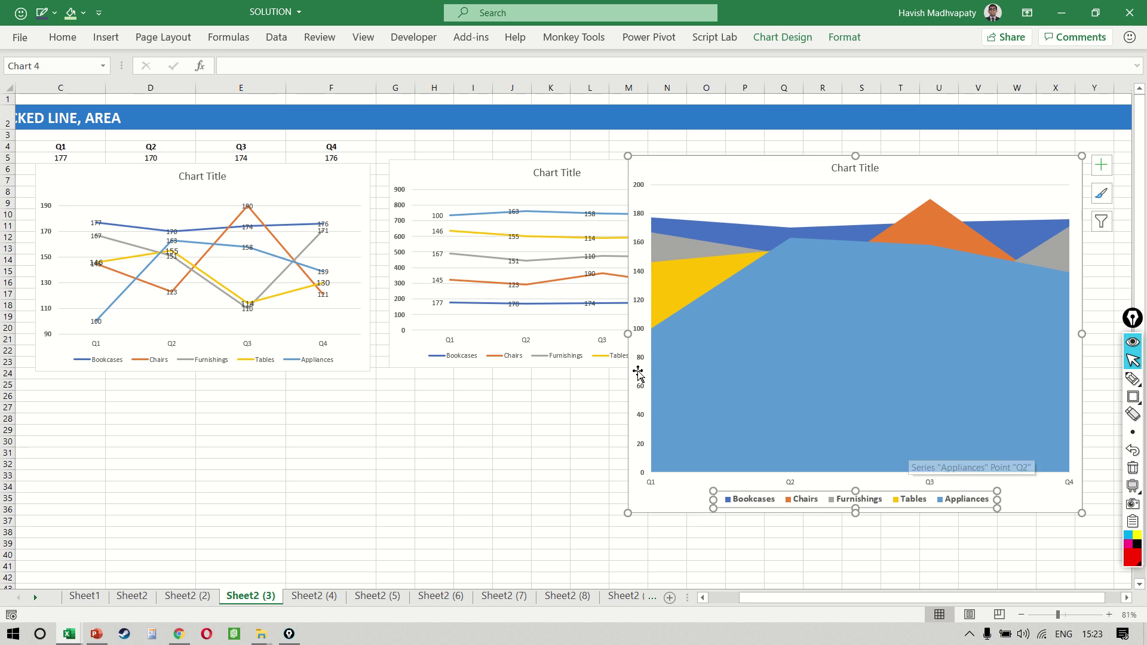
- Shift the area chart left and give the Appliances area a solid fill at 49% transparency
{"action": "left_click_drag", "start_coordinate": [628, 389], "coordinate": [316, 380]}
{"action": "left_click", "coordinate": [528, 294]}
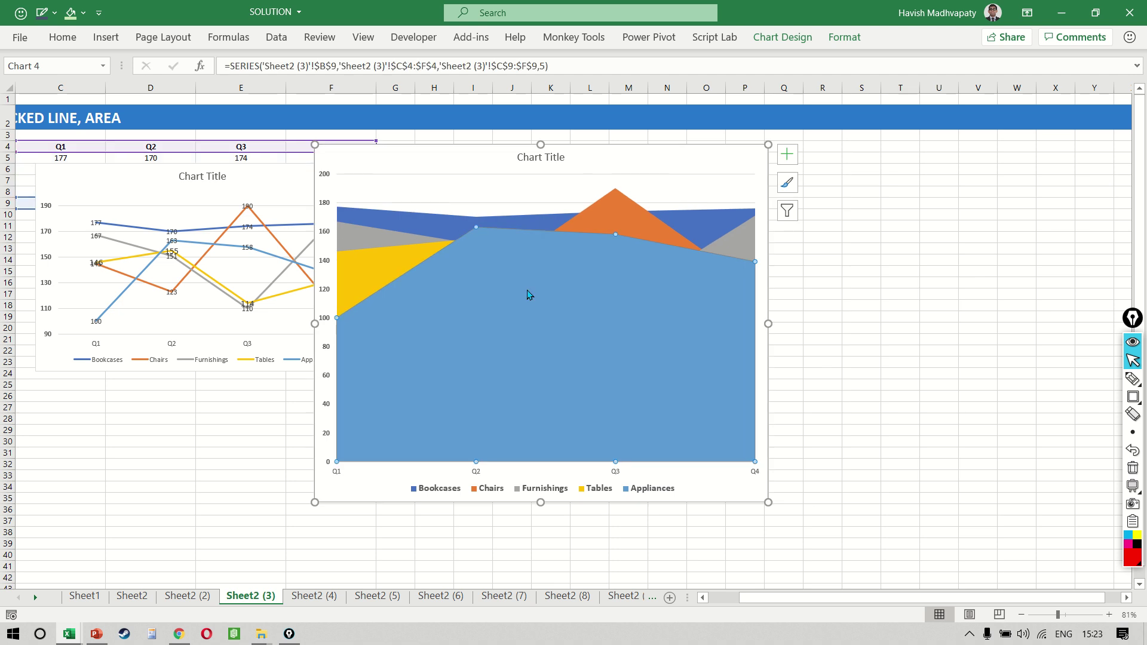
{"action": "double_click", "coordinate": [528, 294]}
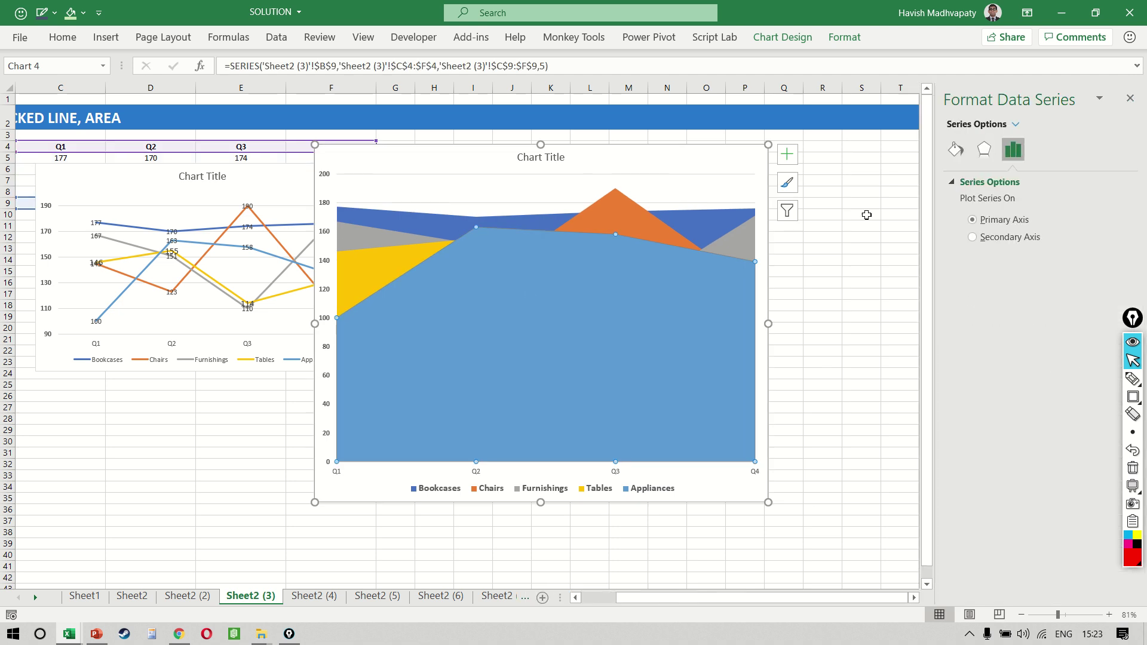
{"action": "left_click", "coordinate": [954, 154]}
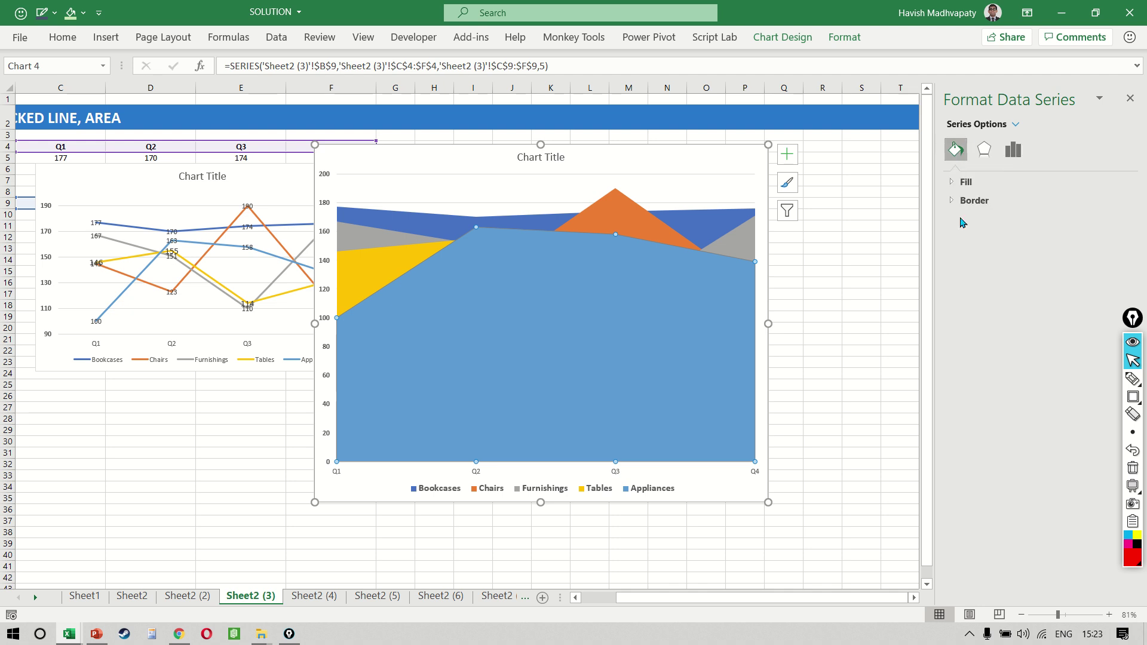
{"action": "left_click", "coordinate": [956, 185]}
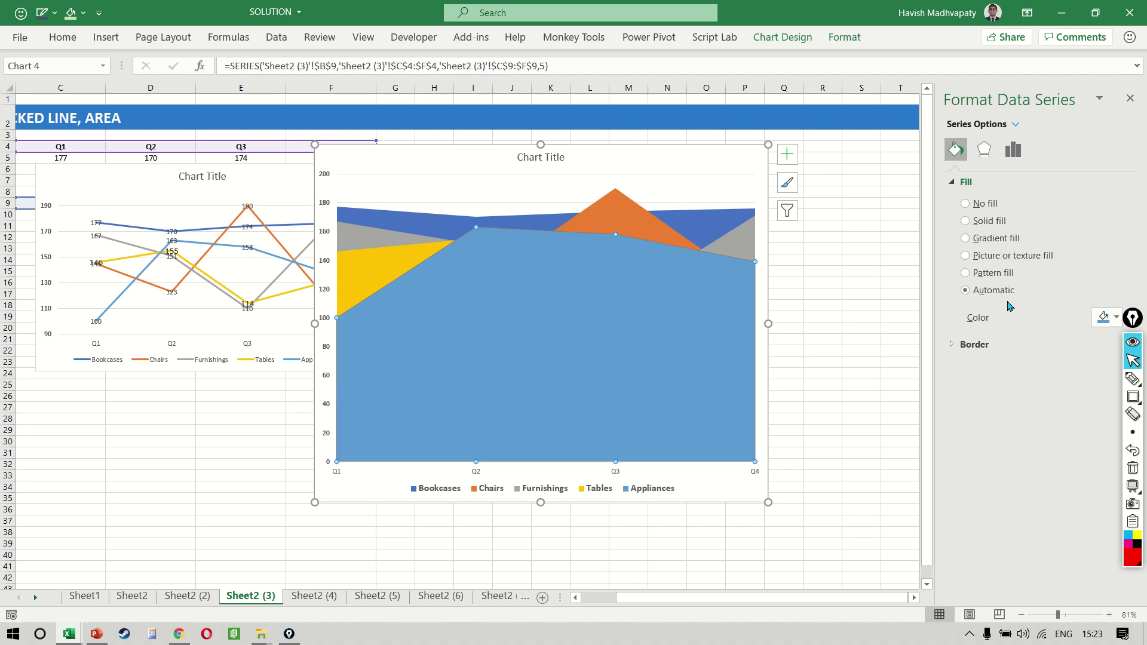
{"action": "left_click", "coordinate": [986, 224]}
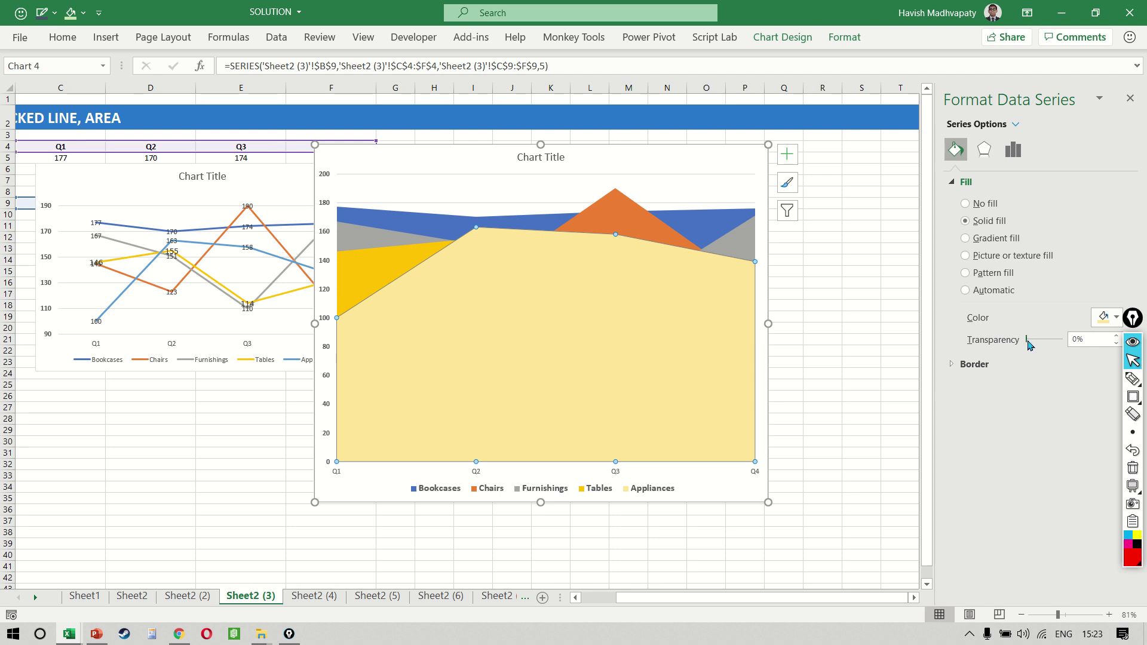
{"action": "left_click_drag", "start_coordinate": [1028, 345], "coordinate": [1047, 344]}
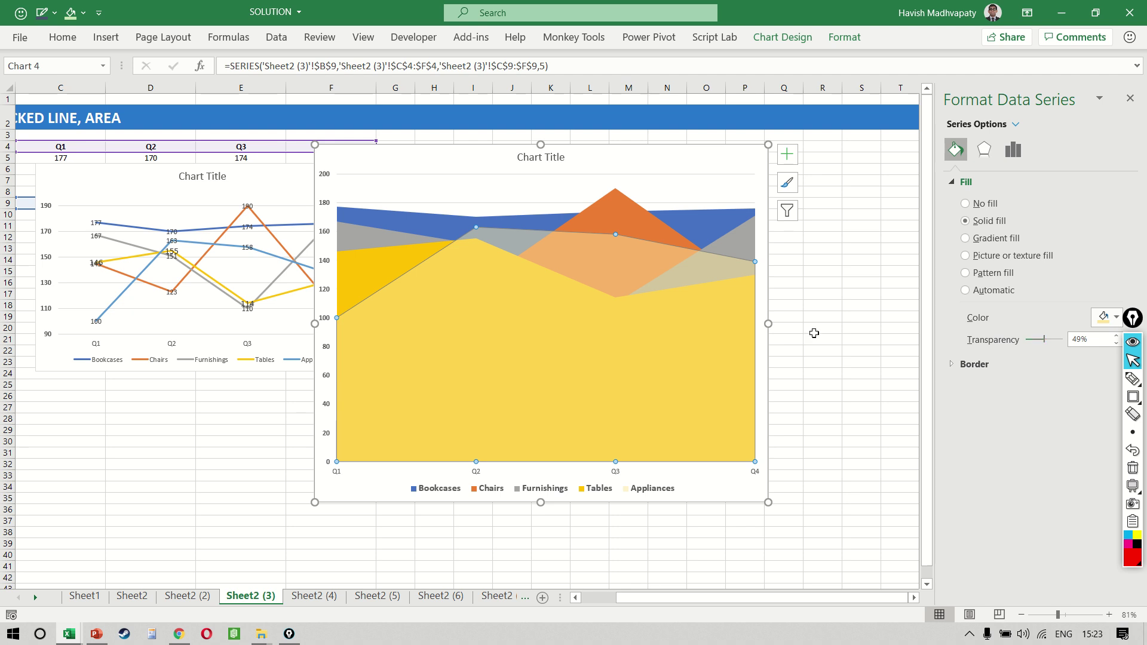
- Give the Furnishings area a solid orange fill at 35% transparency
{"action": "left_click", "coordinate": [744, 252]}
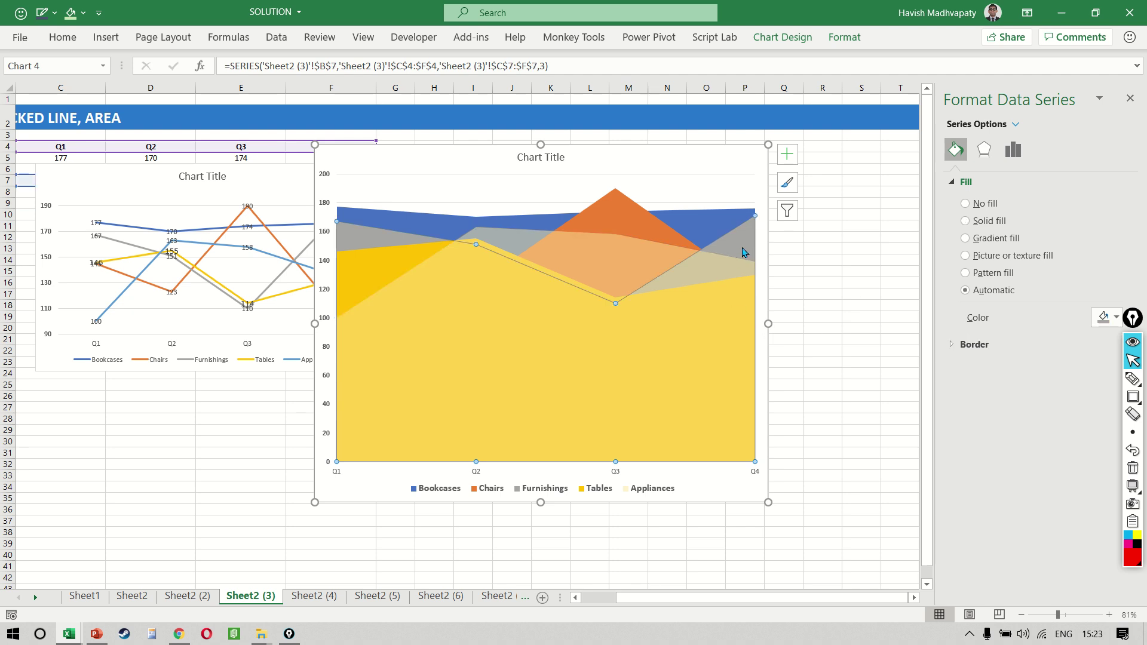
{"action": "left_click", "coordinate": [988, 222]}
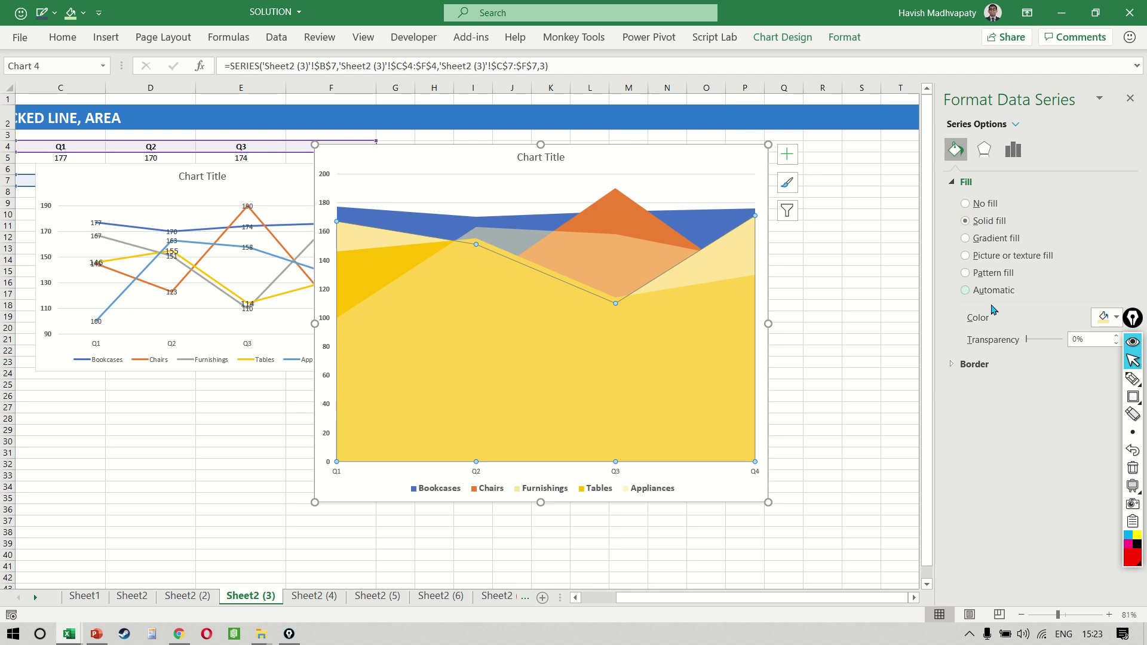
{"action": "left_click_drag", "start_coordinate": [1027, 340], "coordinate": [1039, 341]}
{"action": "left_click", "coordinate": [1105, 318]}
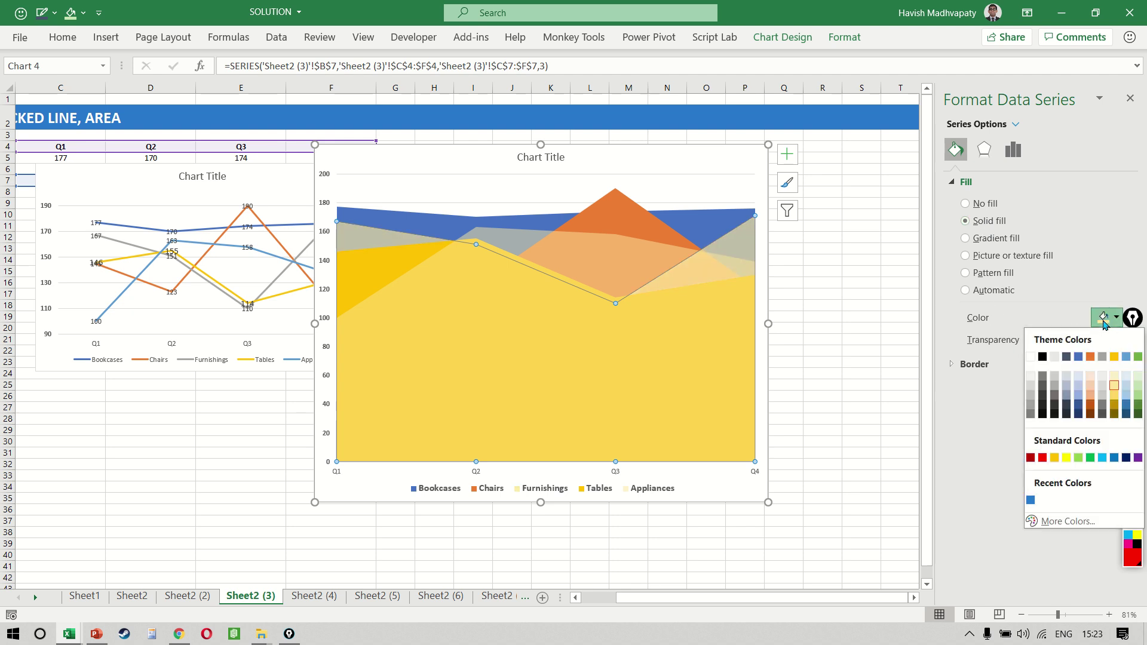
{"action": "left_click", "coordinate": [1089, 358]}
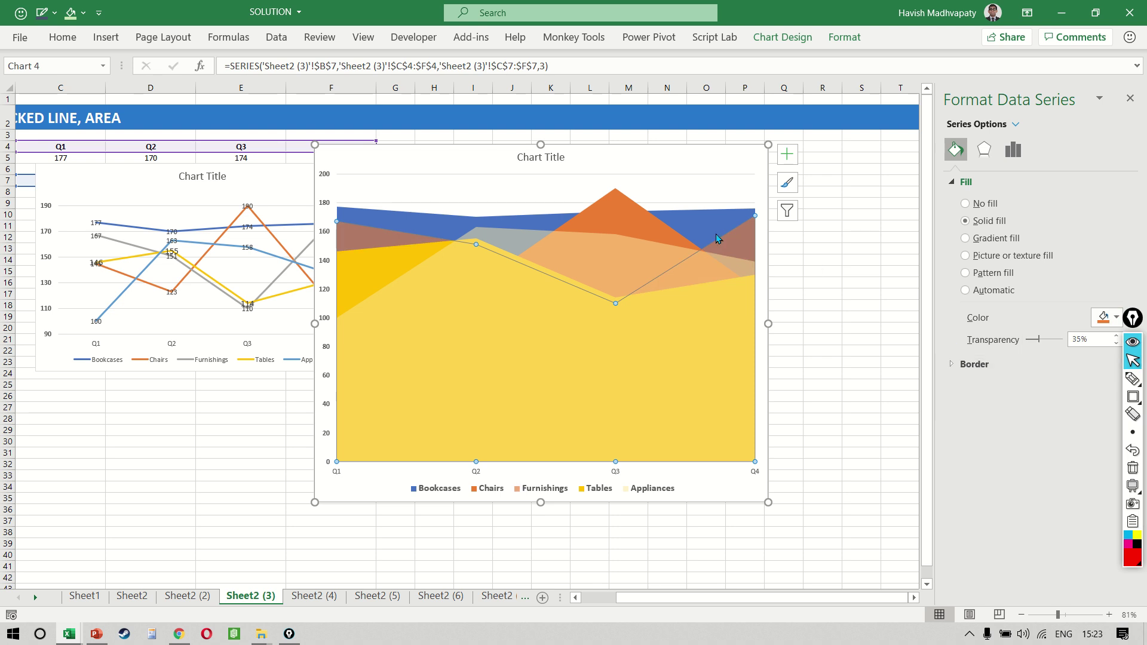
- Give the Chairs area a solid light green fill at 47% transparency
{"action": "left_click", "coordinate": [641, 231]}
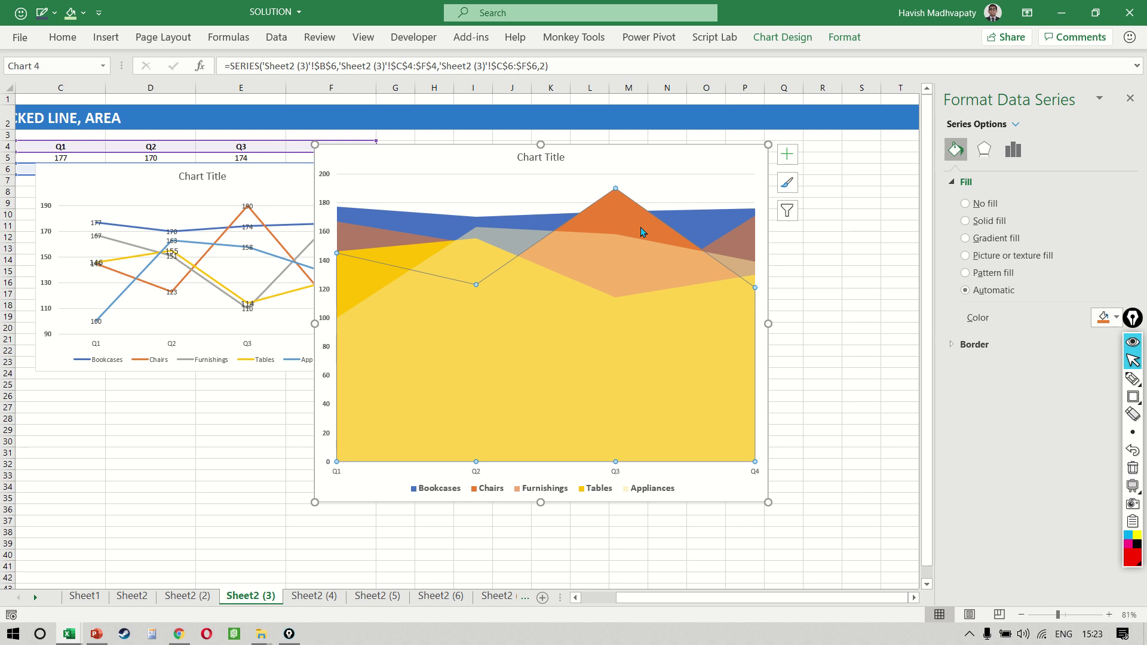
{"action": "left_click", "coordinate": [966, 221]}
{"action": "left_click", "coordinate": [1106, 317]}
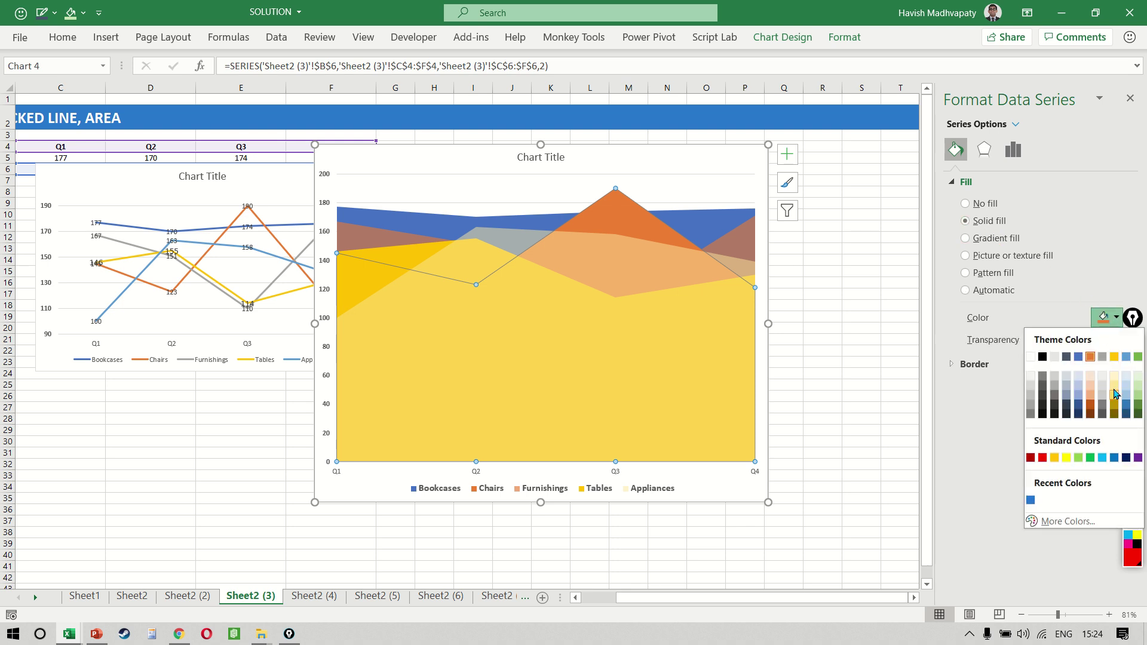
{"action": "left_click", "coordinate": [1136, 390]}
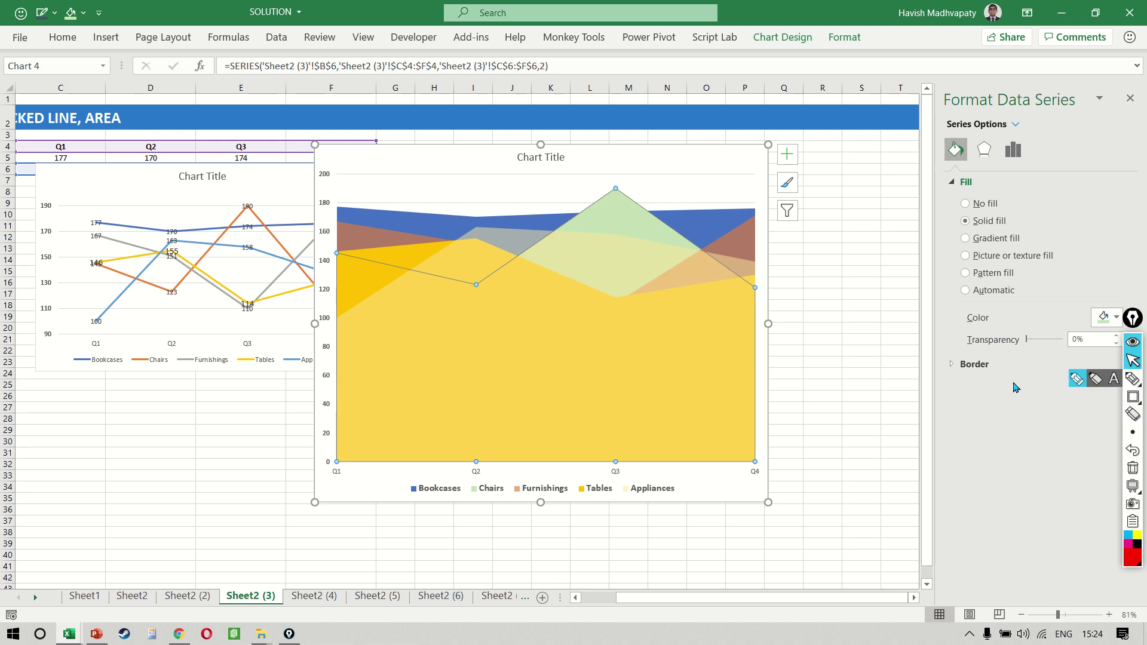
{"action": "left_click_drag", "start_coordinate": [1027, 343], "coordinate": [1045, 345]}
{"action": "left_click", "coordinate": [869, 275]}
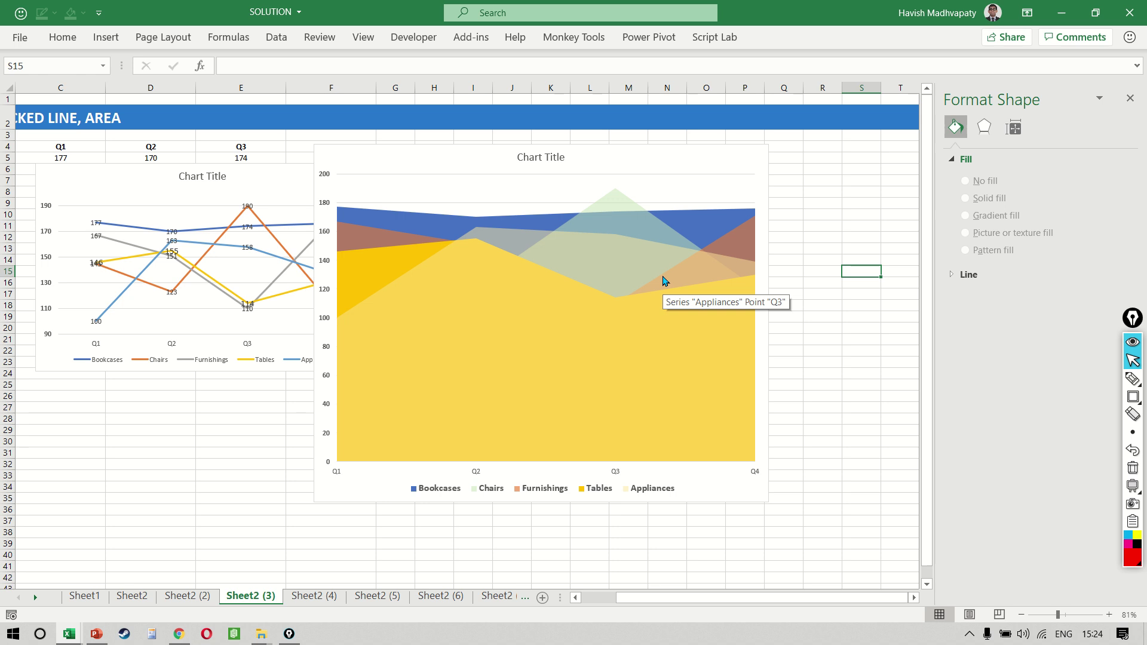
- Select the sub-category data table and insert a quick column chart with Alt+F1
{"action": "left_click", "coordinate": [763, 174]}
{"action": "key", "text": "ctrl+z"}
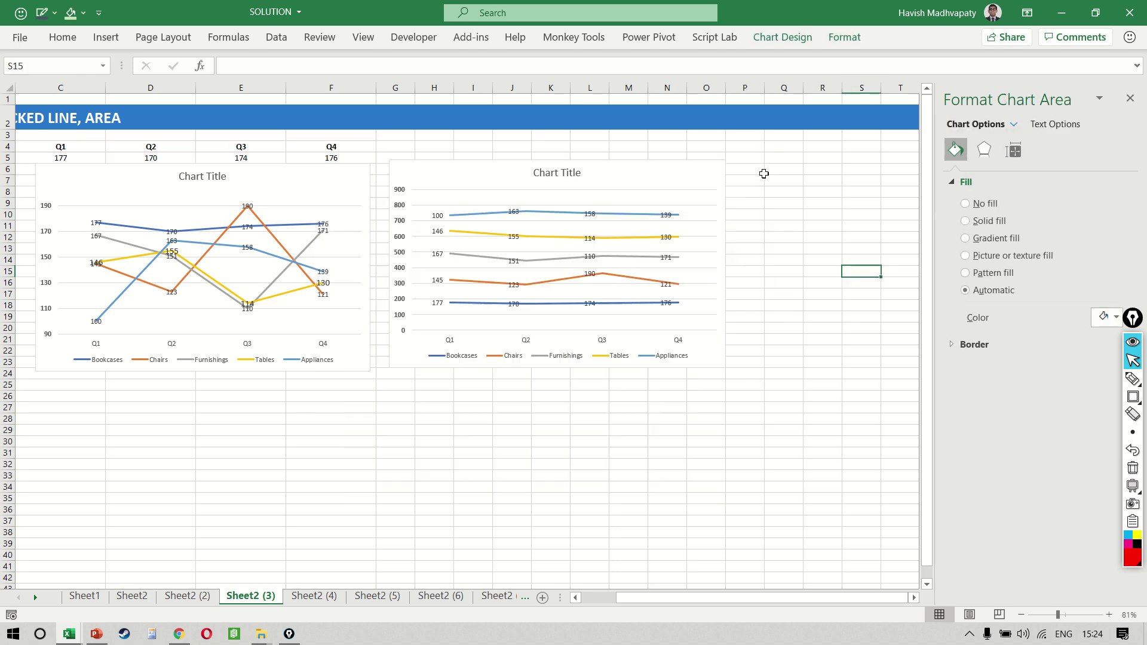
{"action": "key", "text": "ctrl+y"}
{"action": "left_click", "coordinate": [166, 451]}
{"action": "left_click", "coordinate": [231, 333]}
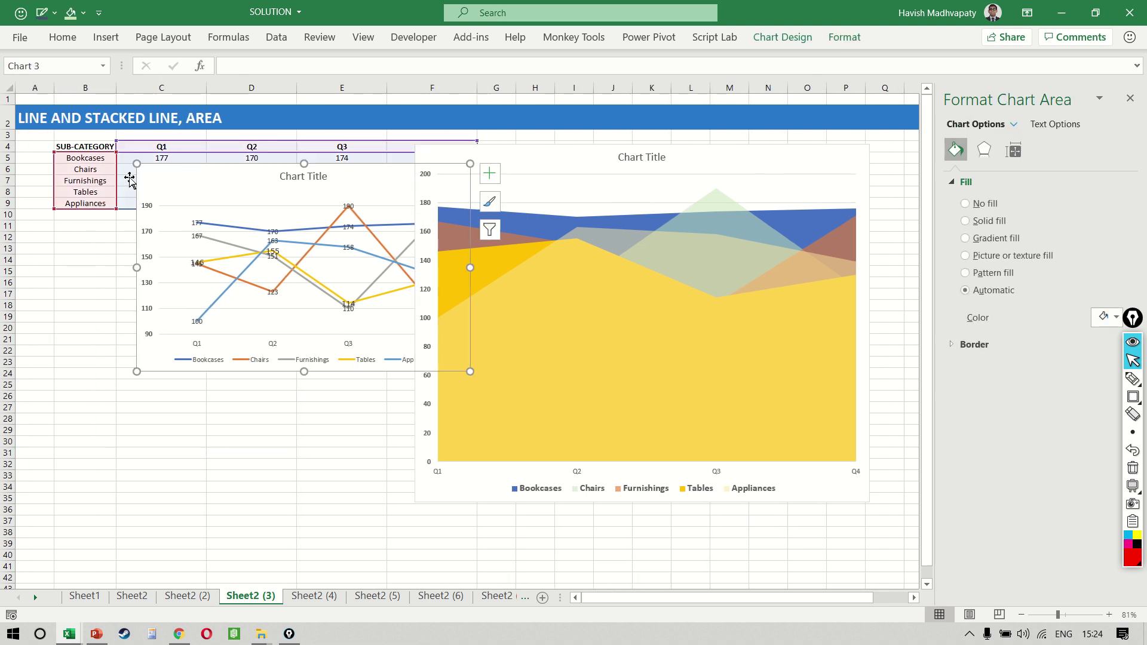
{"action": "left_click", "coordinate": [101, 177]}
{"action": "key", "text": "ctrl+a"}
{"action": "key", "text": "alt+F1"}
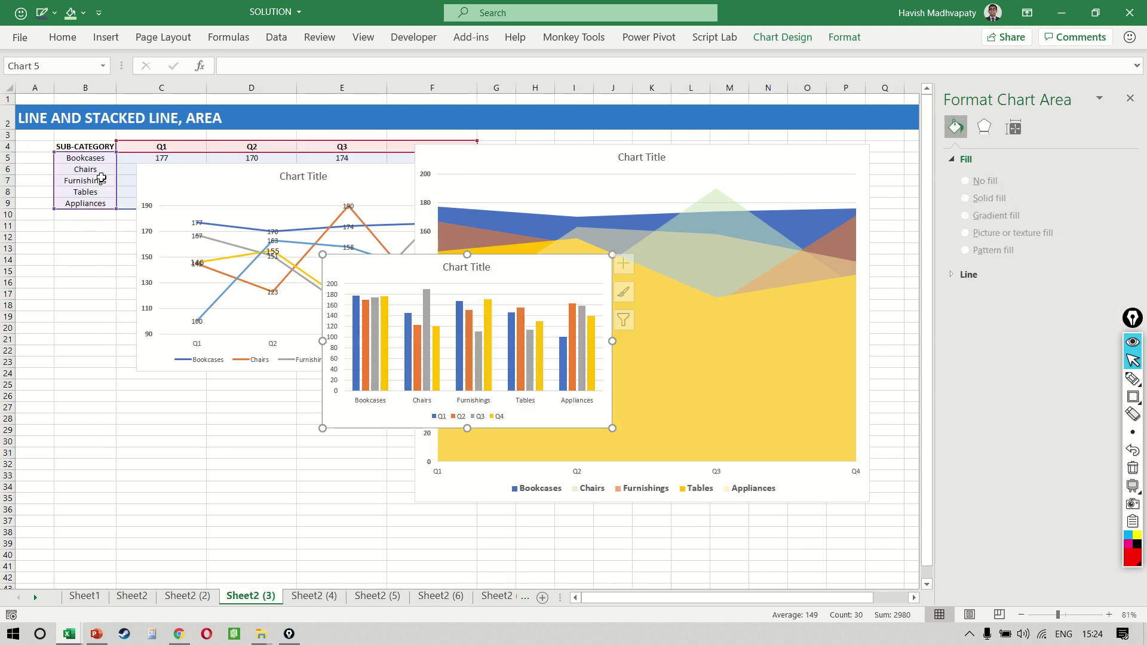
- Change the new column chart to the Stacked Area chart type
{"action": "left_click", "coordinate": [783, 37]}
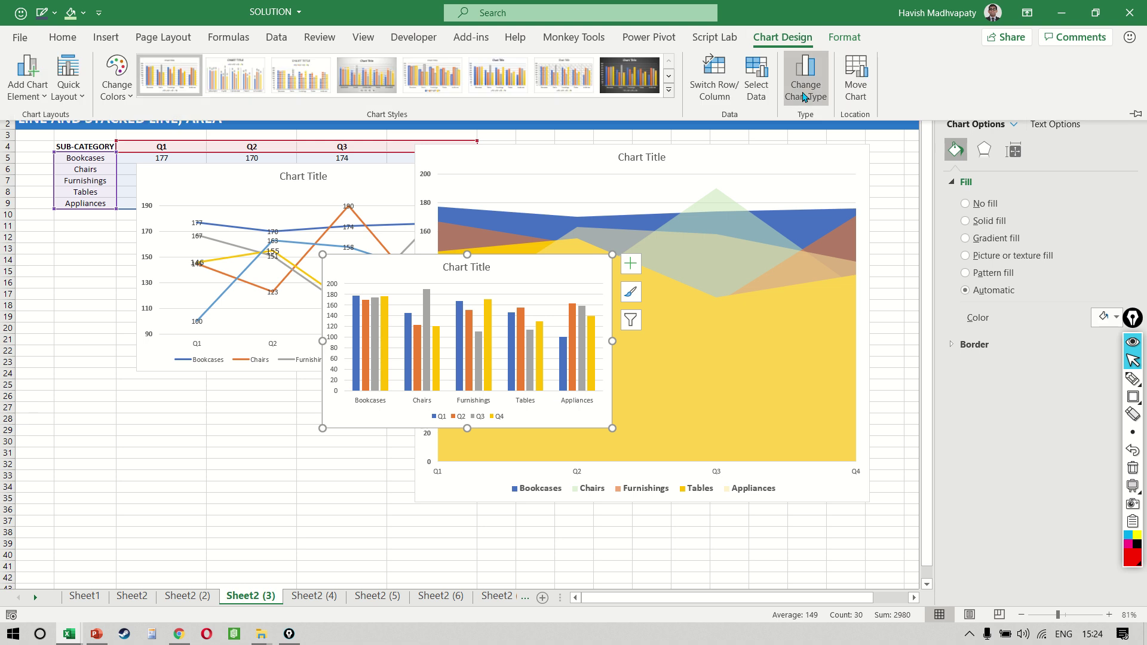
{"action": "left_click", "coordinate": [804, 96]}
{"action": "left_click", "coordinate": [400, 244]}
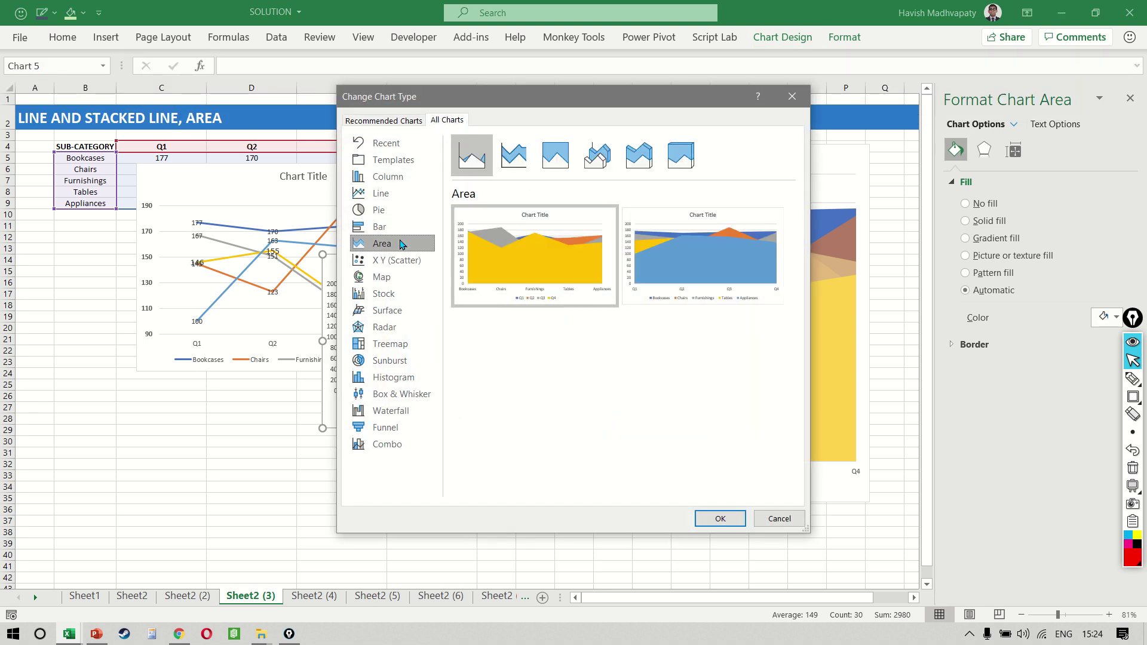
{"action": "left_click", "coordinate": [518, 157]}
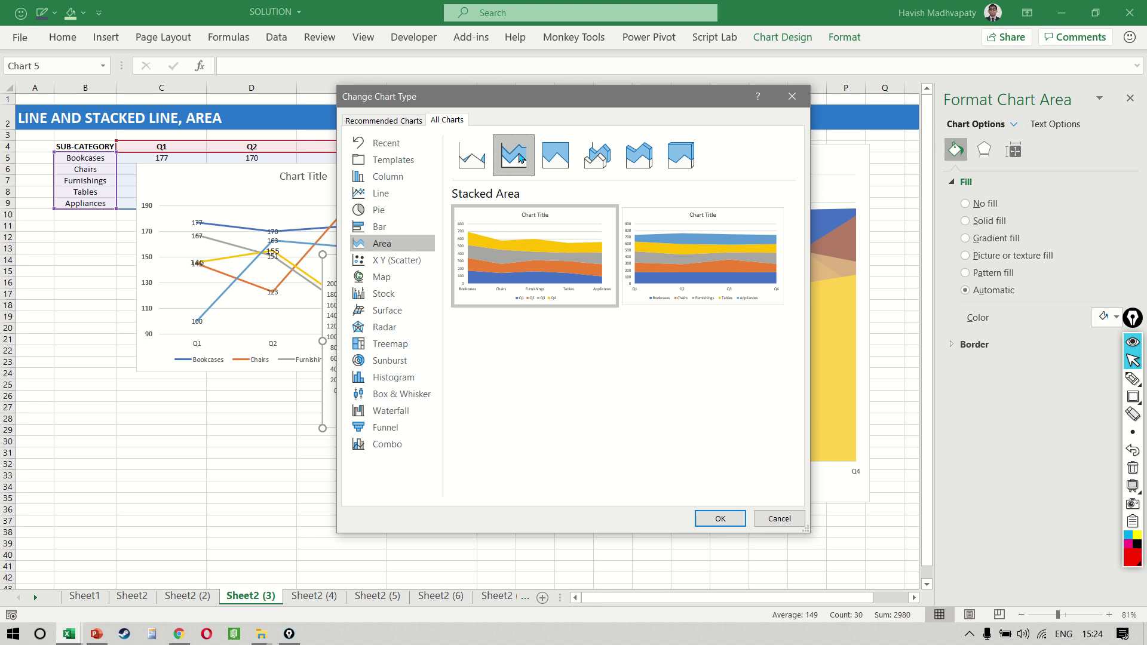
{"action": "mouse_move", "coordinate": [536, 253]}
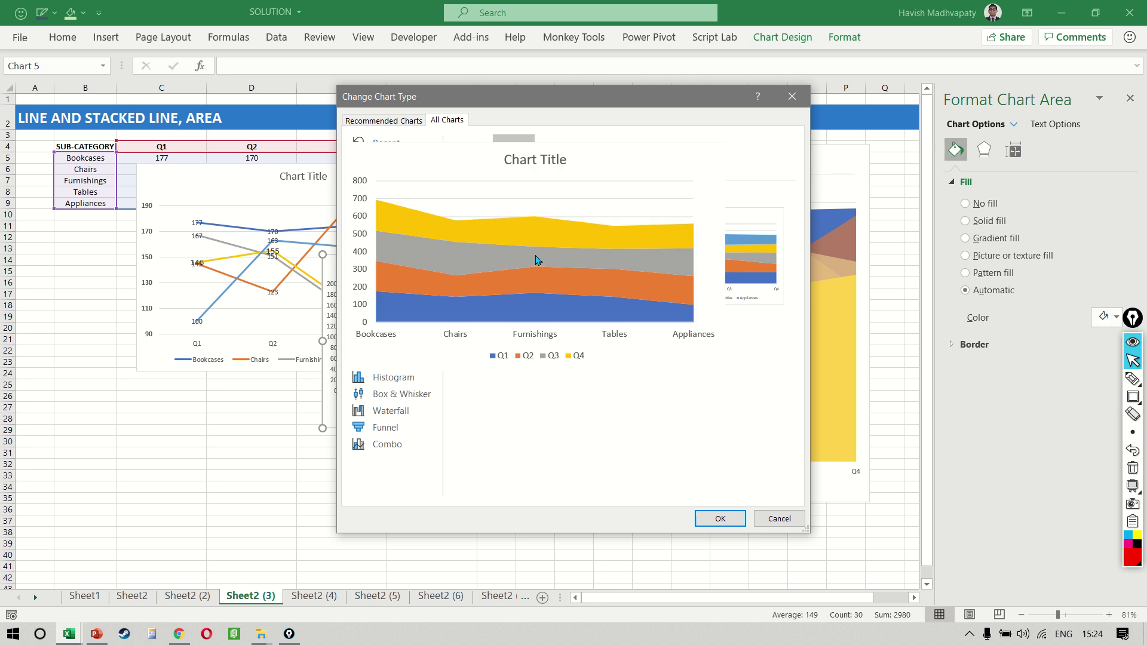
{"action": "left_click", "coordinate": [720, 519]}
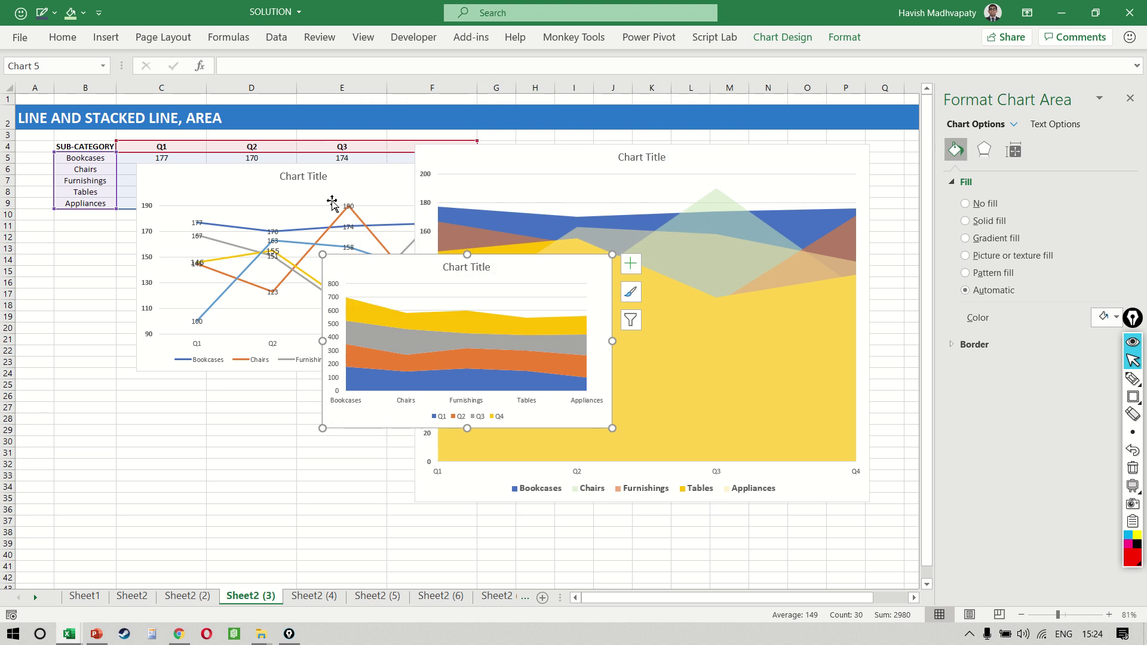
- Enlarge the chart and switch row/column so quarters Q1–Q4 run along the axis
{"action": "left_click_drag", "start_coordinate": [322, 255], "coordinate": [155, 177]}
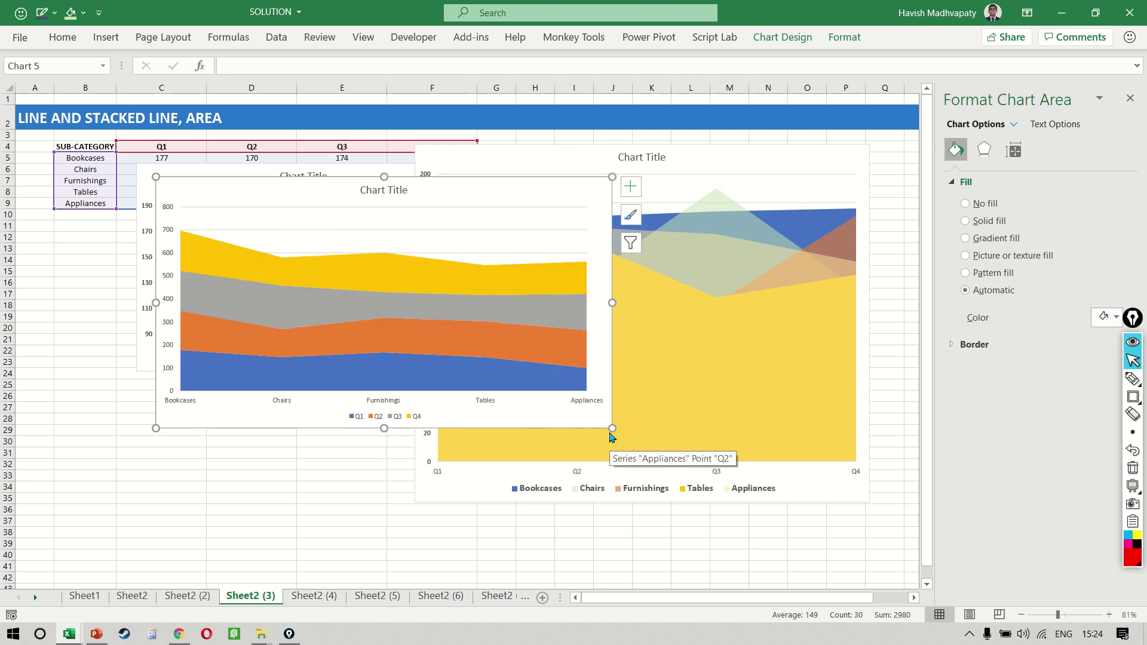
{"action": "left_click_drag", "start_coordinate": [610, 428], "coordinate": [685, 523]}
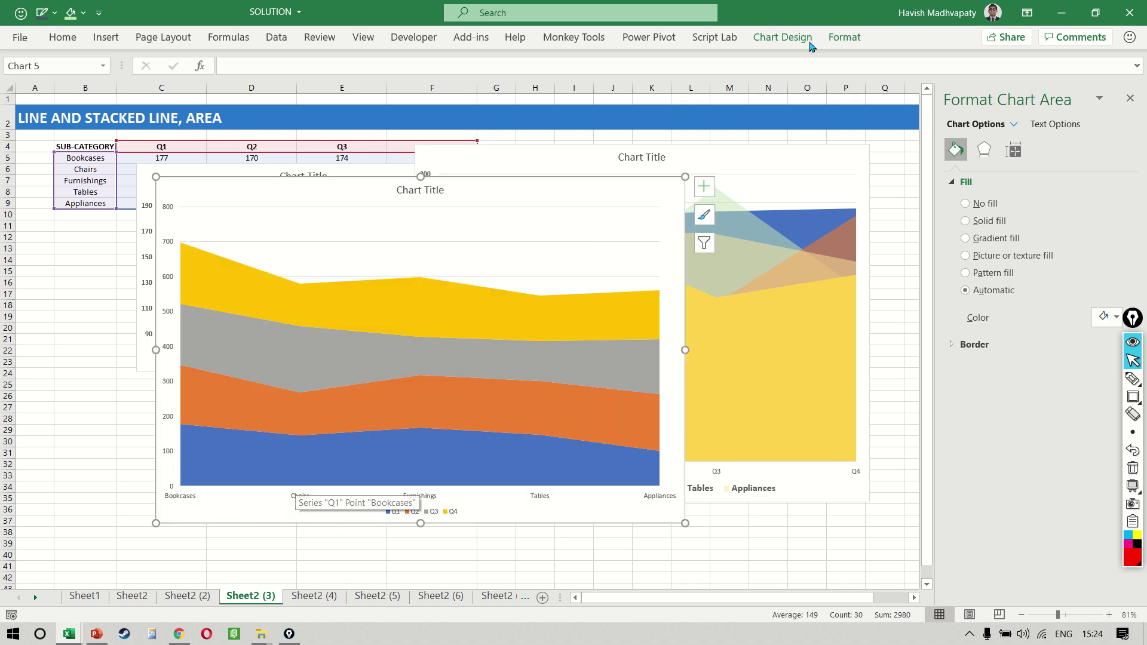
{"action": "left_click", "coordinate": [790, 38]}
{"action": "left_click", "coordinate": [703, 98]}
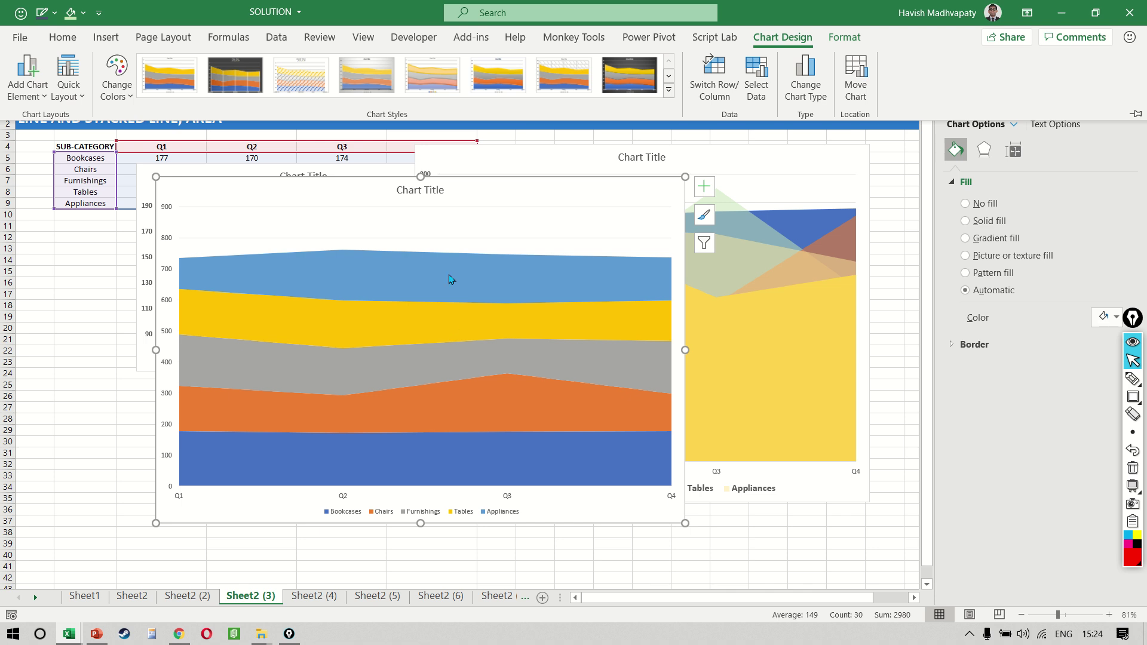
- Change the chart to 100% Stacked Area and make it narrower
{"action": "left_click", "coordinate": [805, 77]}
{"action": "left_click", "coordinate": [556, 172]}
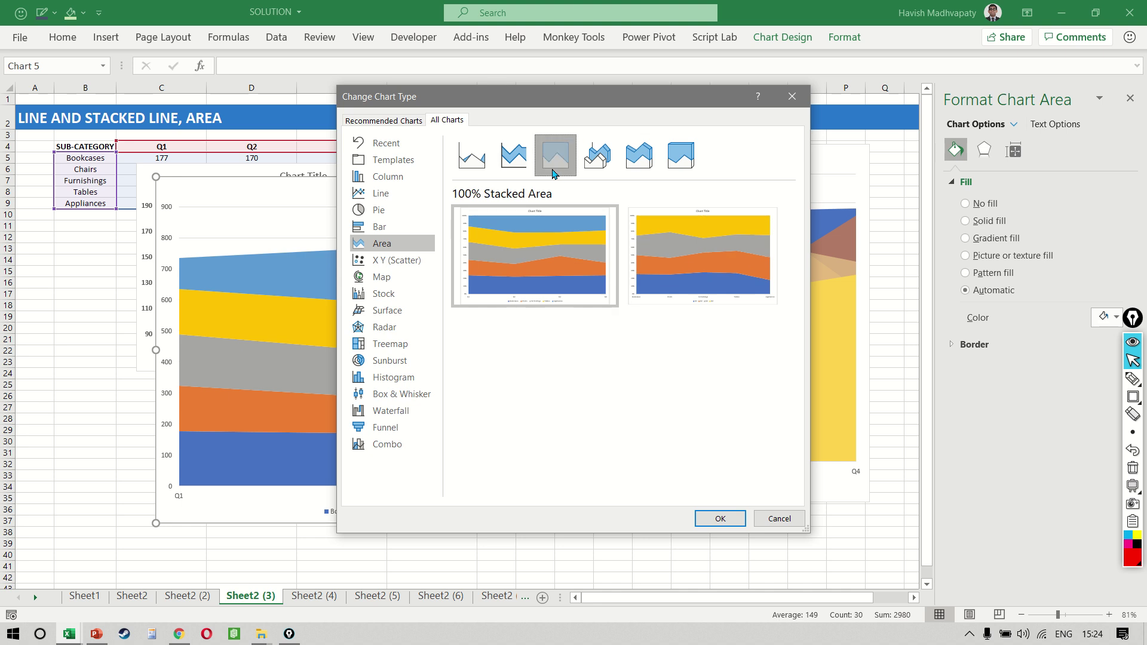
{"action": "mouse_move", "coordinate": [530, 251]}
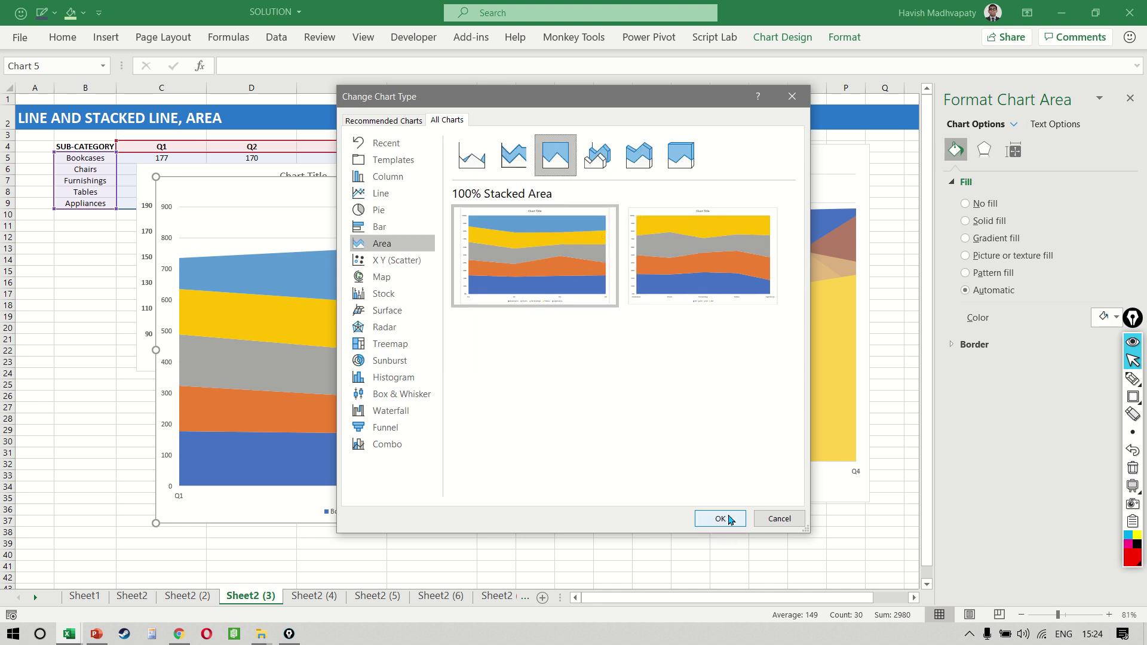
{"action": "left_click", "coordinate": [724, 519]}
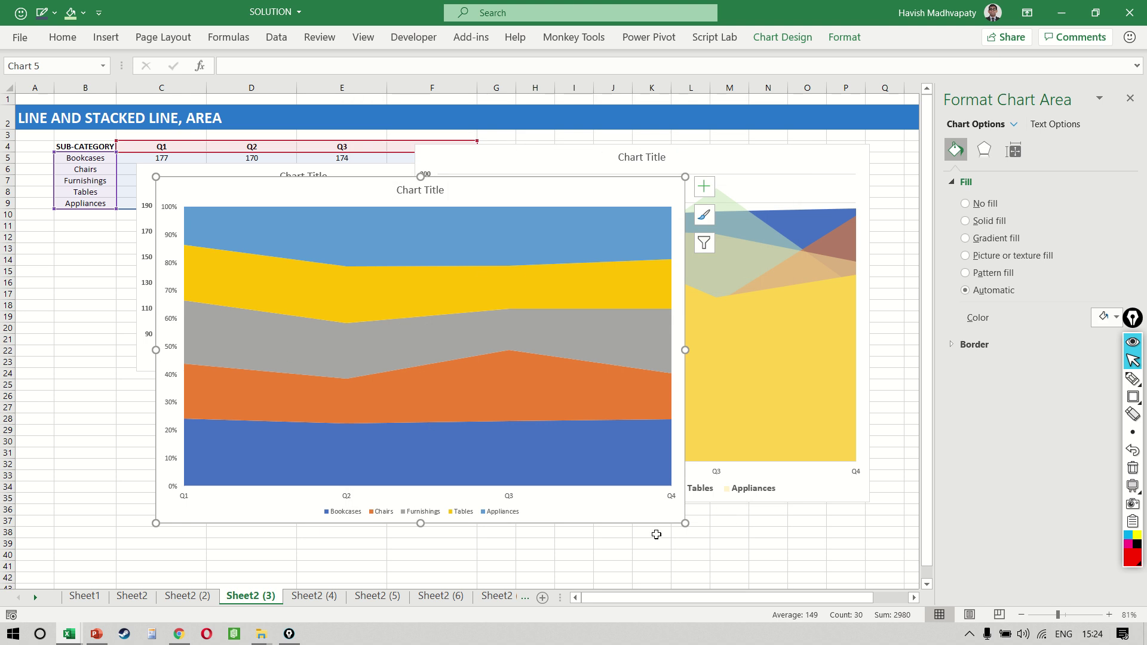
{"action": "left_click_drag", "start_coordinate": [685, 526], "coordinate": [494, 530]}
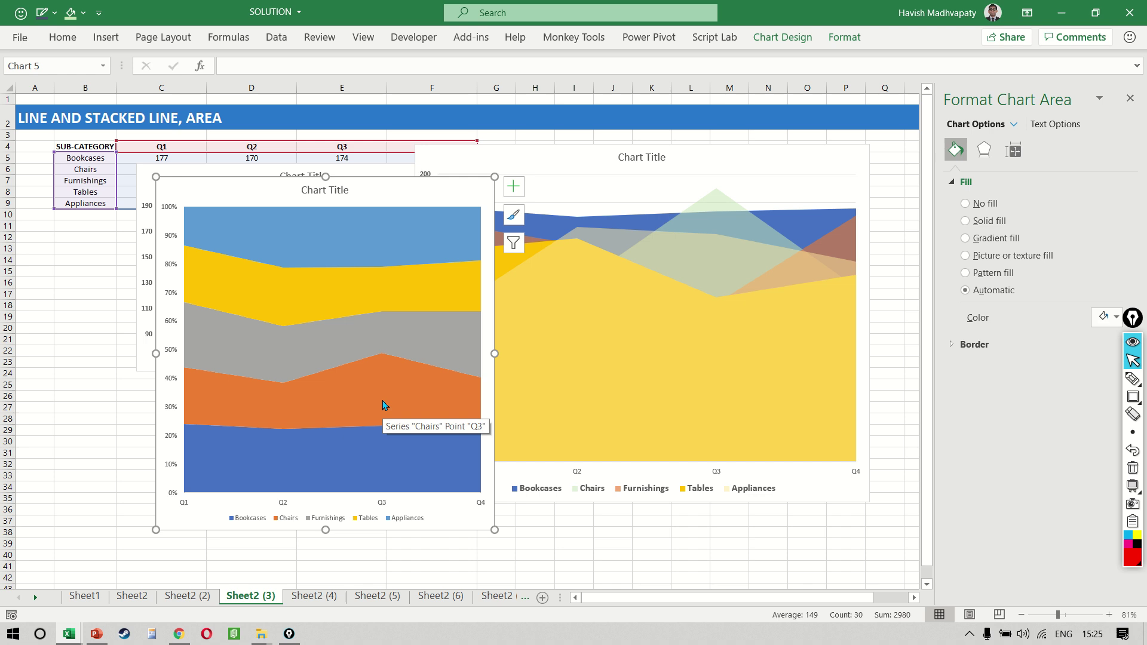
- Delete the chart title and make the percentage axis labels bold and larger
{"action": "left_click", "coordinate": [318, 190]}
{"action": "key", "text": "Delete"}
{"action": "left_click", "coordinate": [168, 226]}
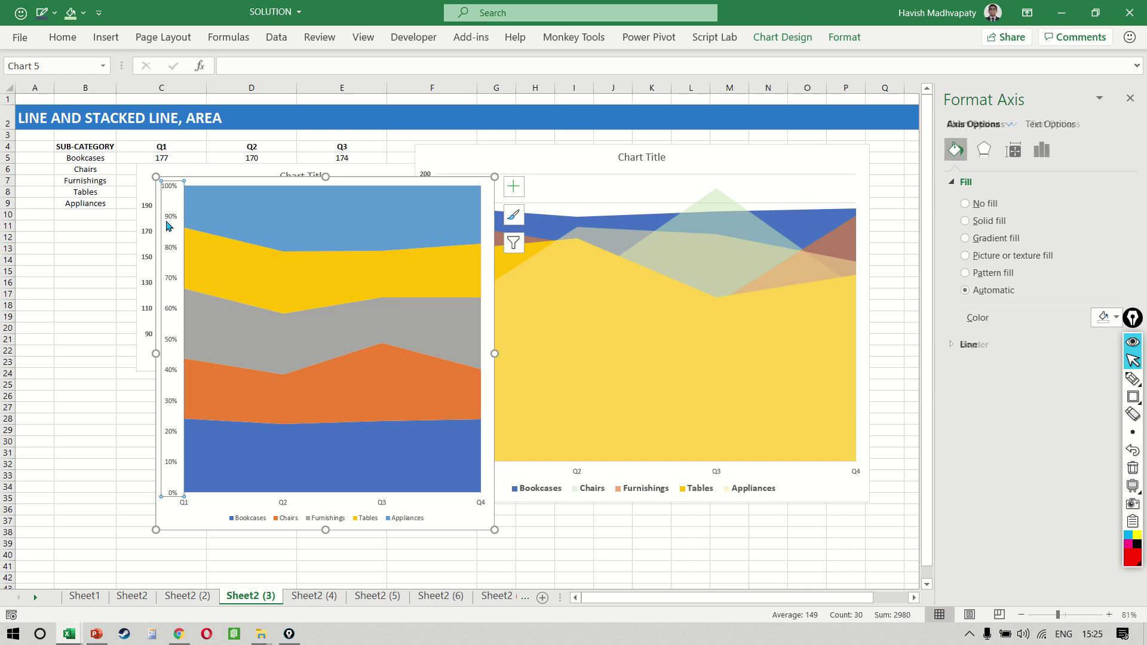
{"action": "key", "text": "ctrl+b"}
{"action": "key", "text": "ctrl+shift+period"}
{"action": "key", "text": "ctrl+shift+period"}
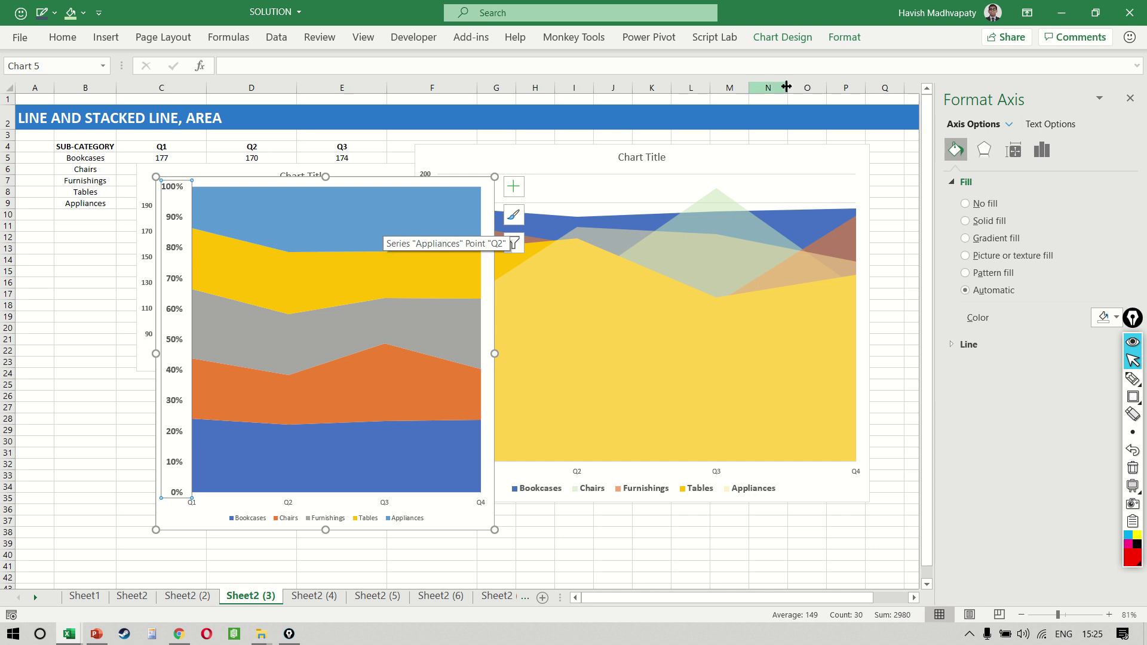
{"action": "left_click", "coordinate": [786, 41]}
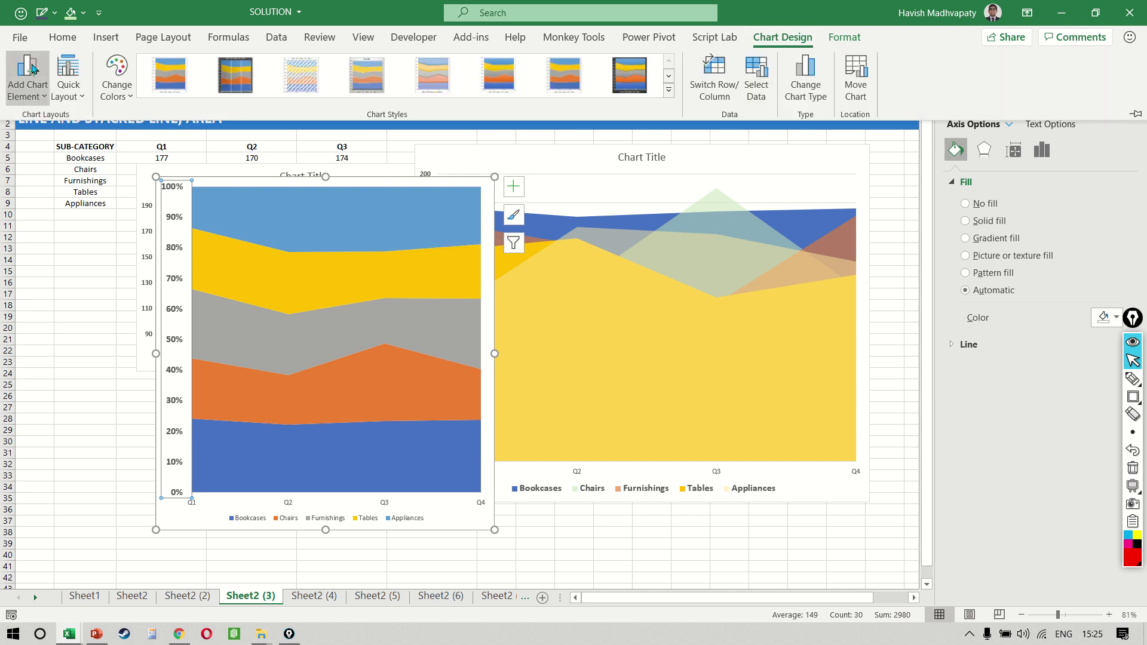
- Show value data labels on each band of the 100% stacked area chart, e.g. 177 for Bookcases
{"action": "left_click", "coordinate": [27, 77]}
{"action": "mouse_move", "coordinate": [70, 185]}
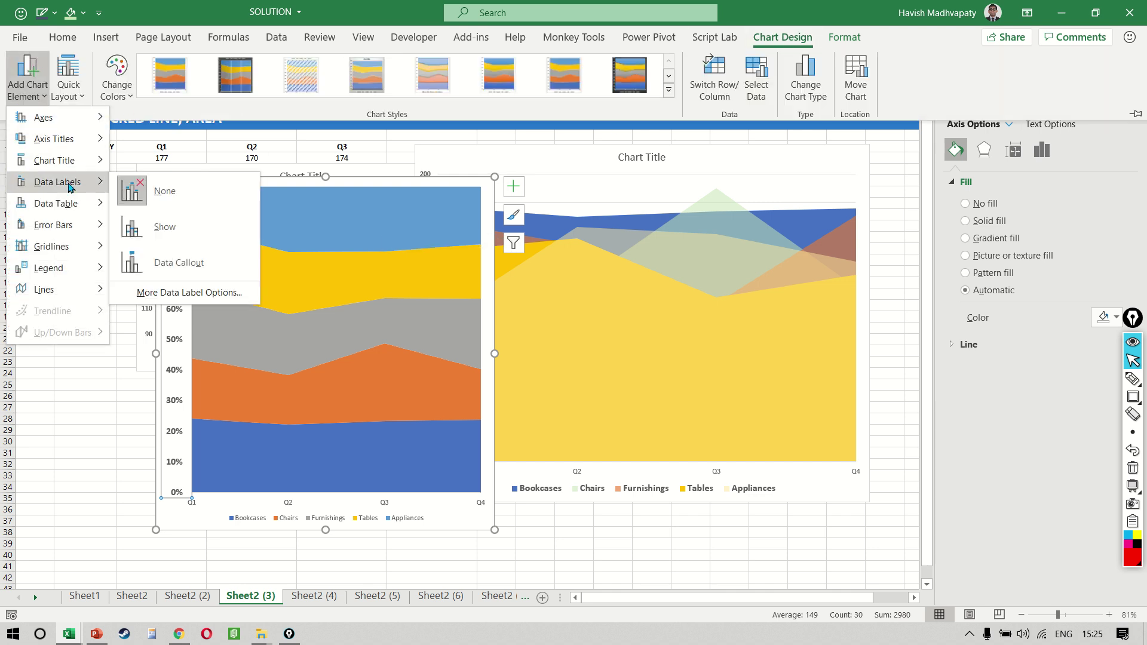
{"action": "left_click", "coordinate": [182, 223]}
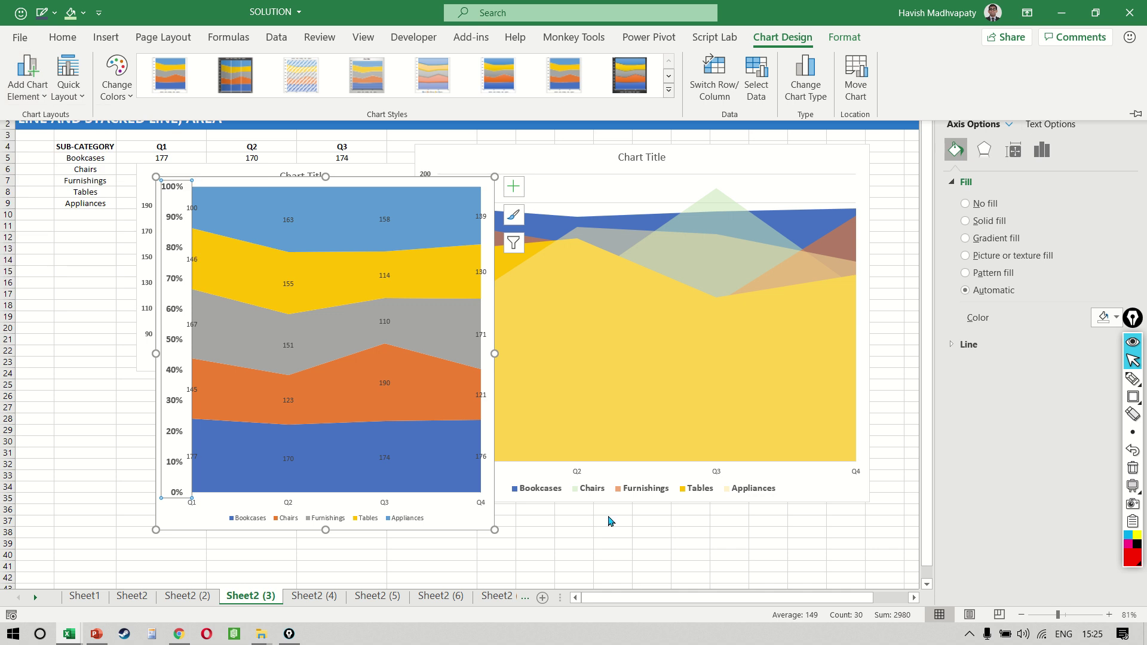
{"action": "left_click", "coordinate": [601, 534]}
{"action": "left_click", "coordinate": [597, 531]}
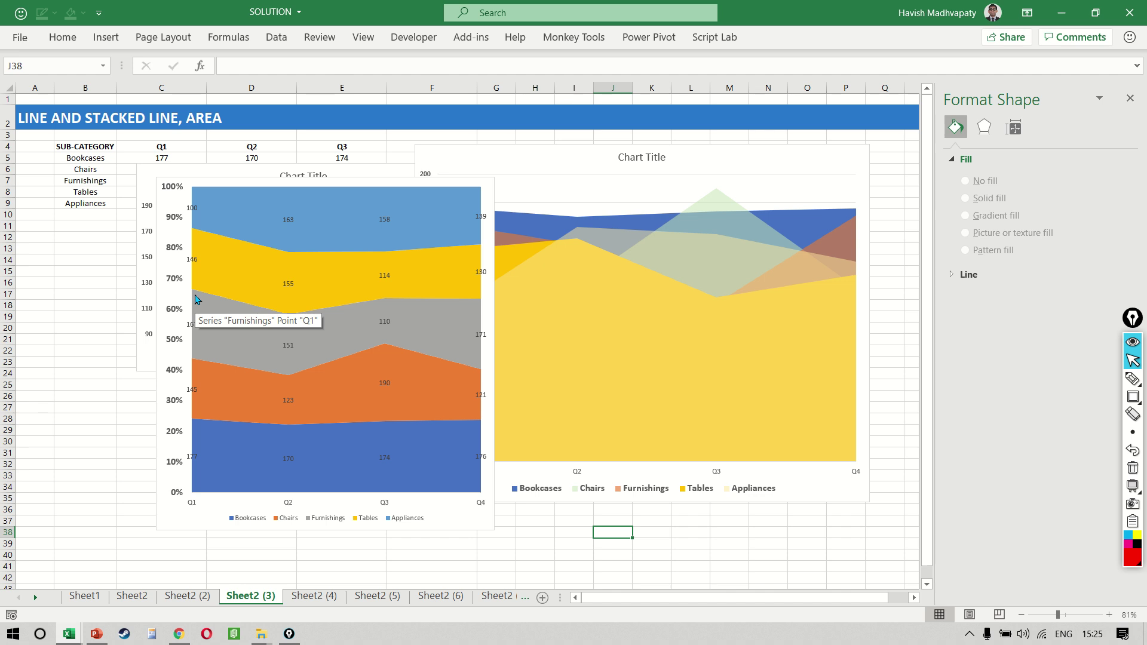
- Close the formatting pane and shift the transparent area chart to the right
{"action": "left_click", "coordinate": [1129, 98]}
{"action": "scroll", "coordinate": [1051, 201], "scroll_direction": "down", "scroll_amount": 1}
{"action": "scroll", "coordinate": [1051, 202], "scroll_direction": "down", "scroll_amount": 2}
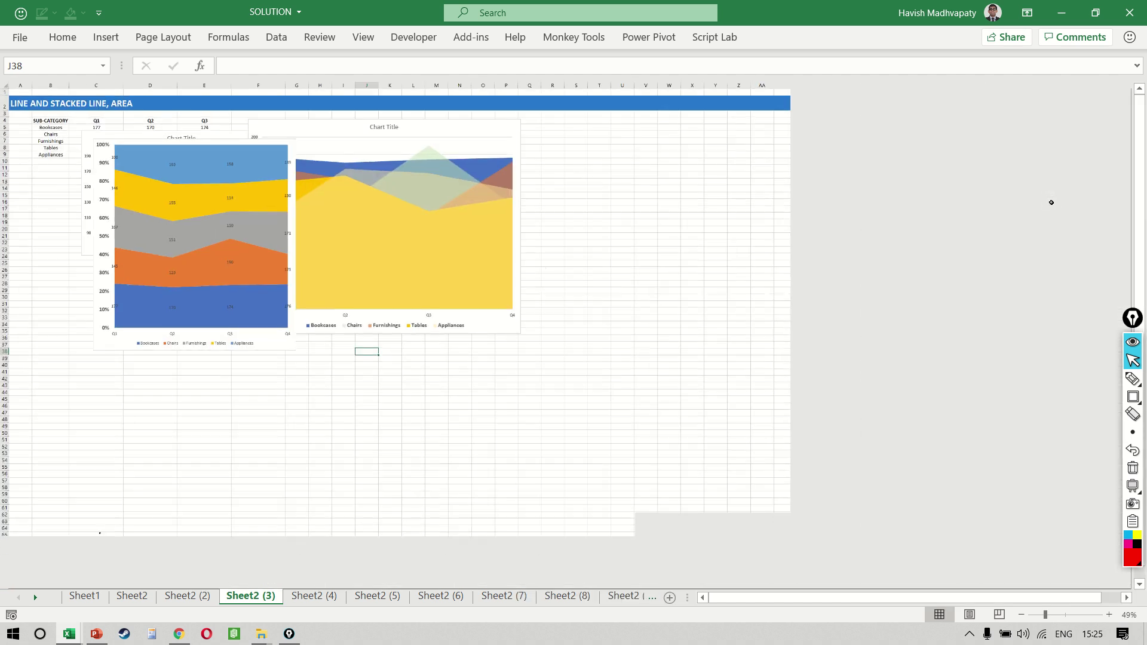
{"action": "left_click", "coordinate": [469, 125]}
{"action": "left_click_drag", "start_coordinate": [469, 125], "coordinate": [731, 132]}
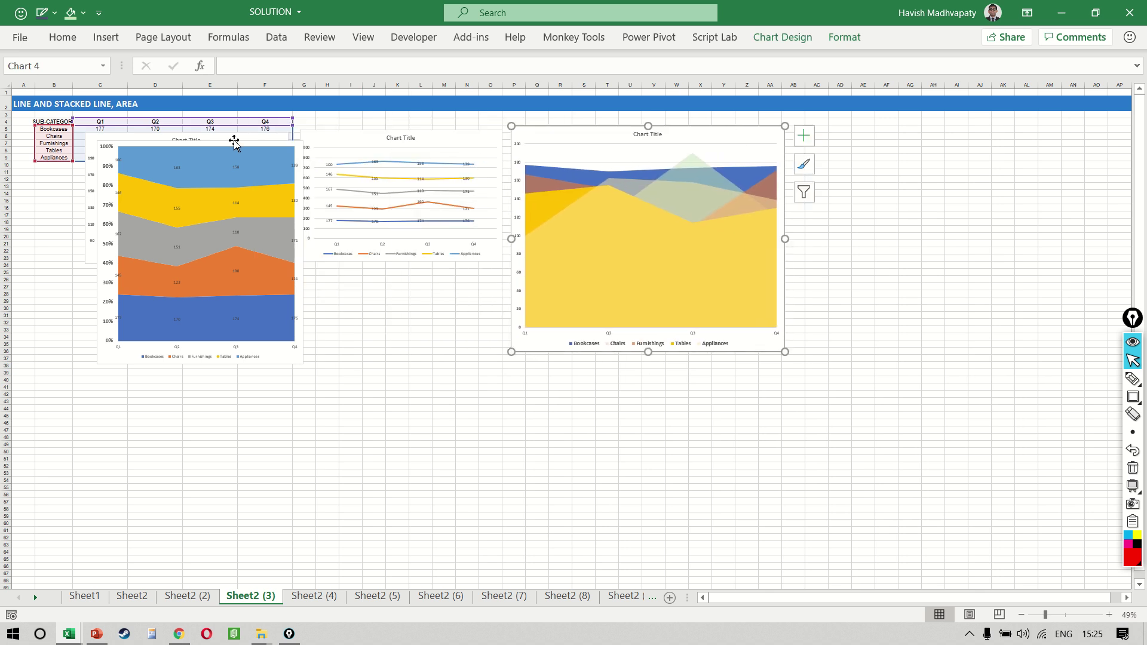
- Move the 100% stacked area chart and the area chart down side by side below the line charts
{"action": "left_click", "coordinate": [195, 141]}
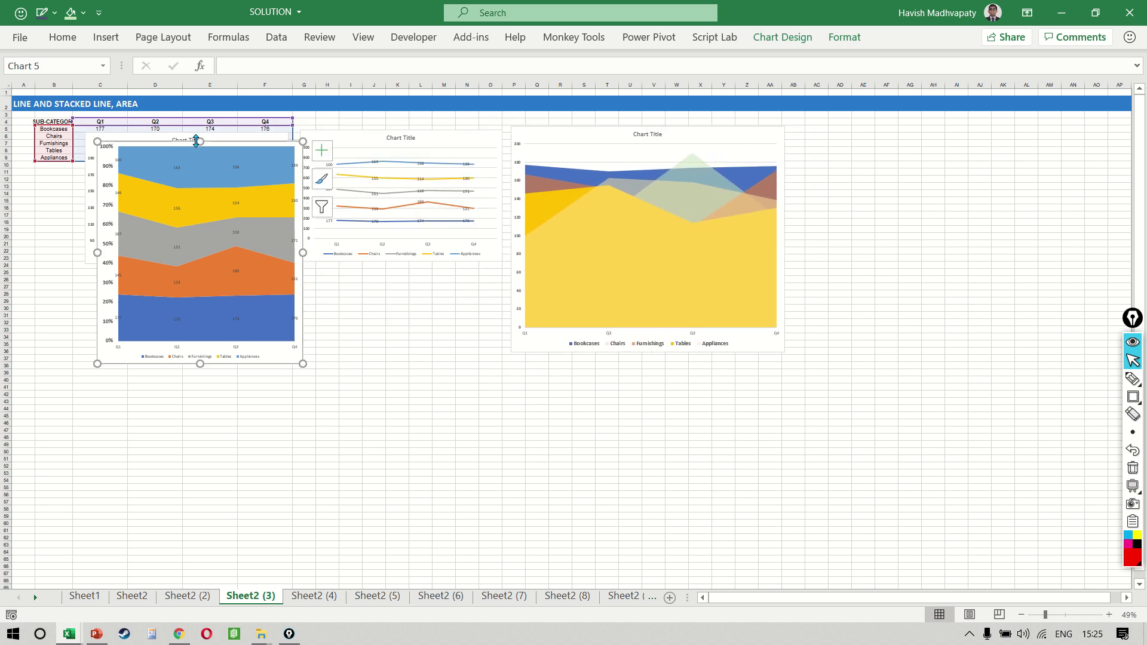
{"action": "left_click", "coordinate": [136, 138]}
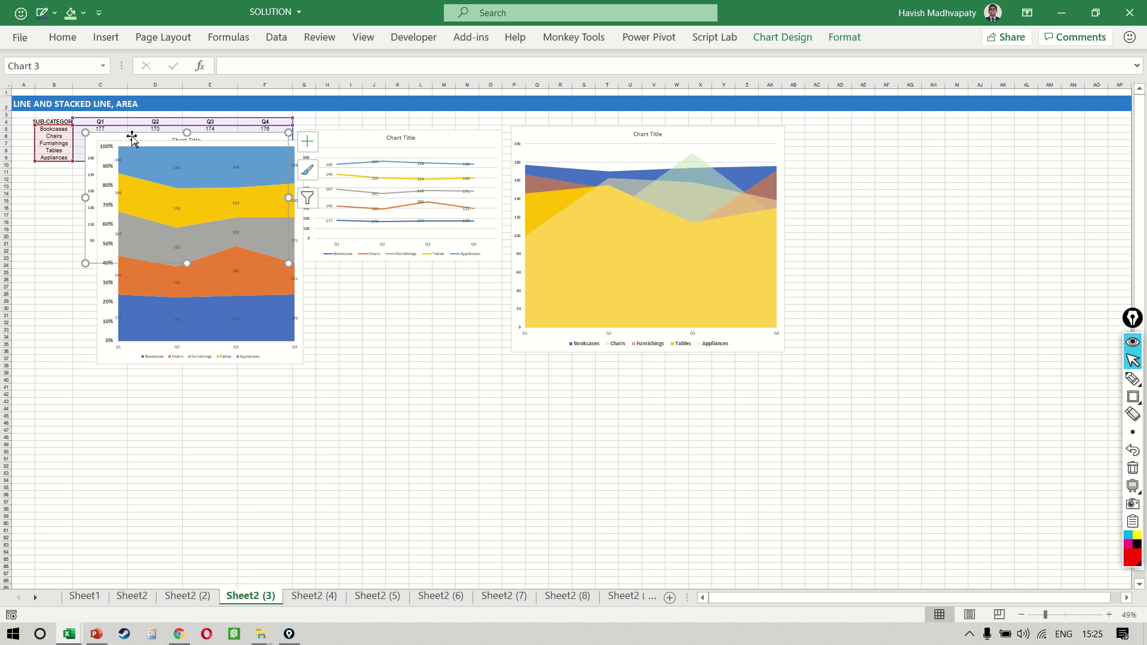
{"action": "left_click", "coordinate": [128, 160]}
{"action": "left_click", "coordinate": [128, 160]}
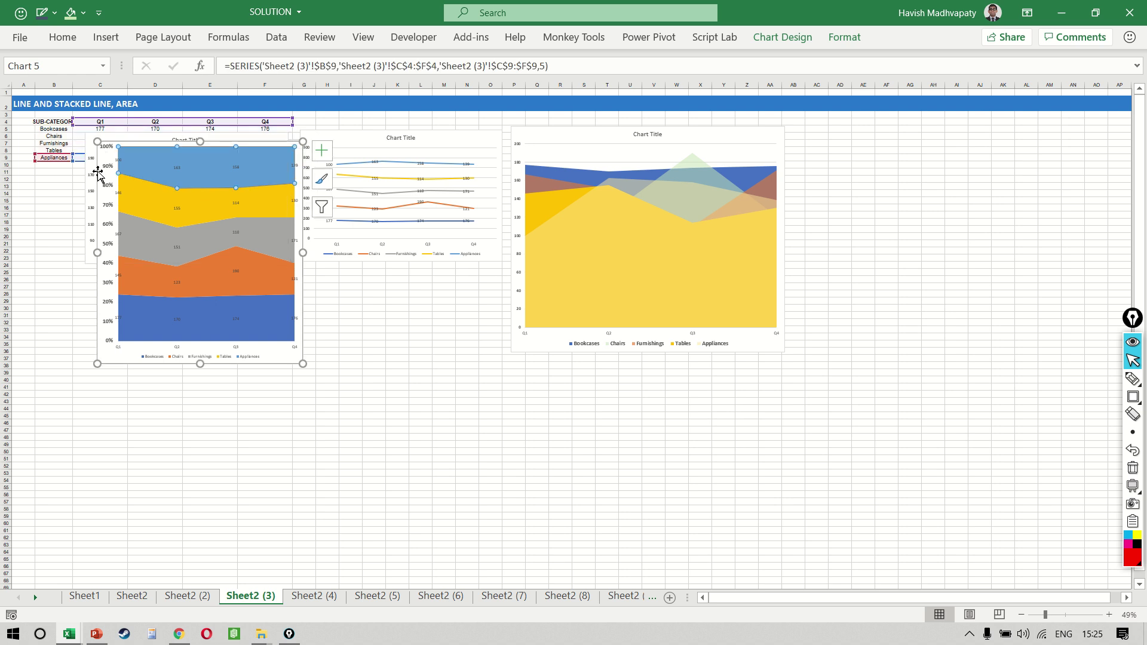
{"action": "left_click_drag", "start_coordinate": [98, 173], "coordinate": [71, 338]}
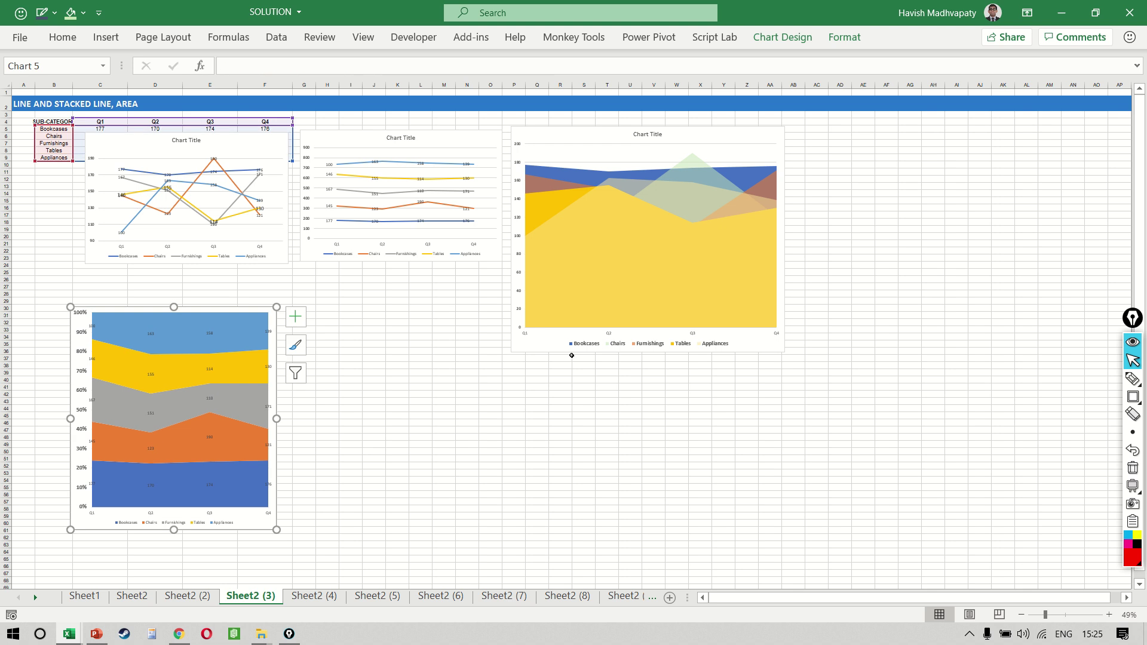
{"action": "left_click", "coordinate": [566, 353]}
{"action": "left_click_drag", "start_coordinate": [543, 352], "coordinate": [337, 530]}
{"action": "scroll", "coordinate": [337, 529], "scroll_direction": "up", "scroll_amount": 2}
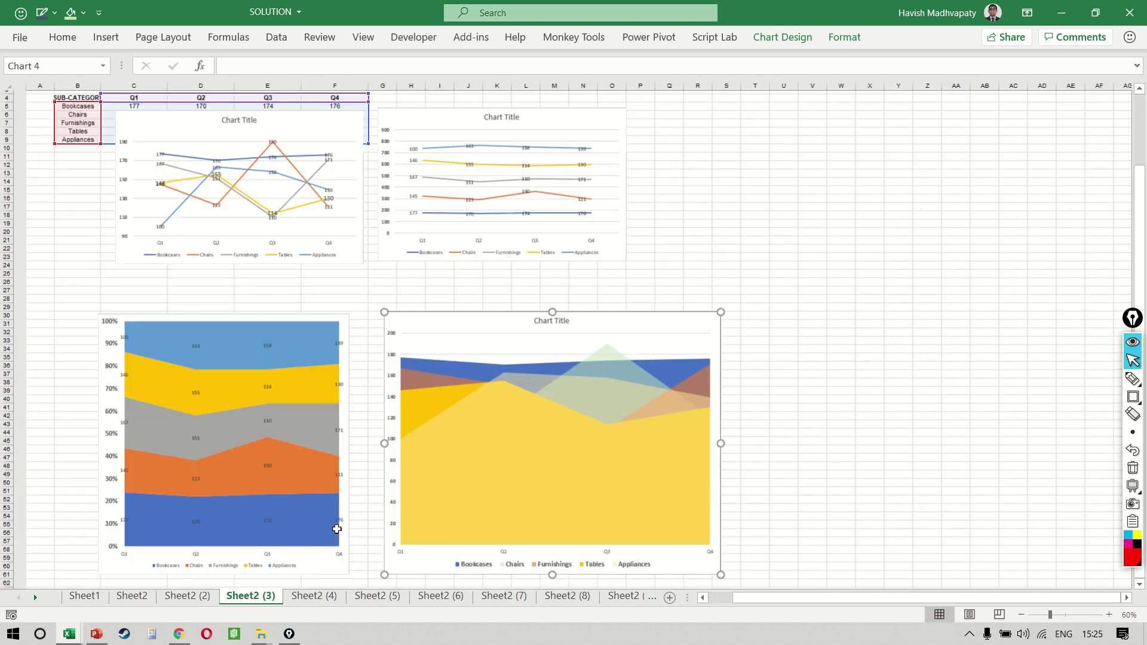